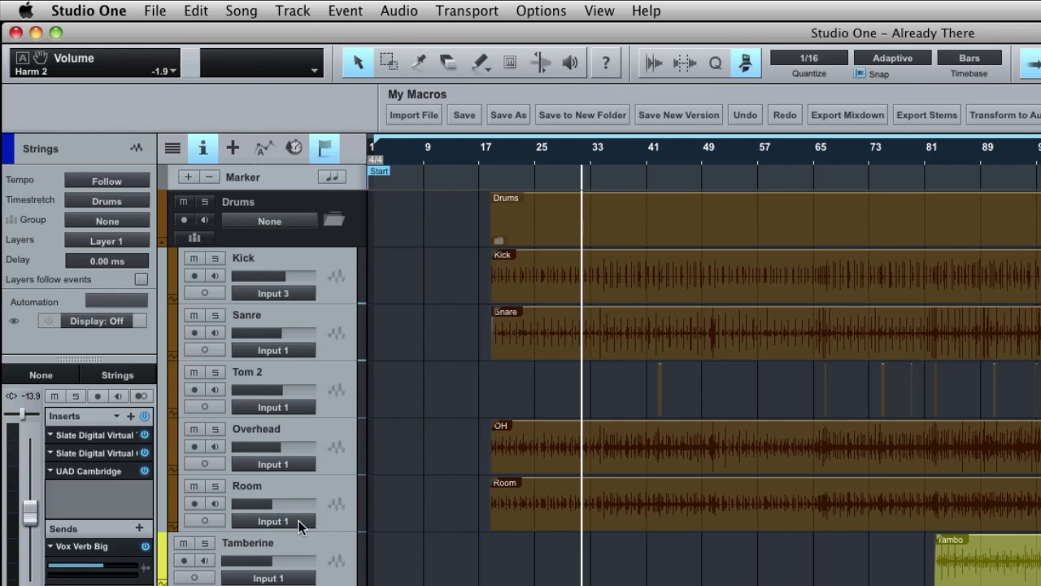
# Step: Expand the Guitars and Vocals folder tracks and look through all of the song's tracks down to Strings and Synth
pyautogui.scroll(-3, 431, 489)
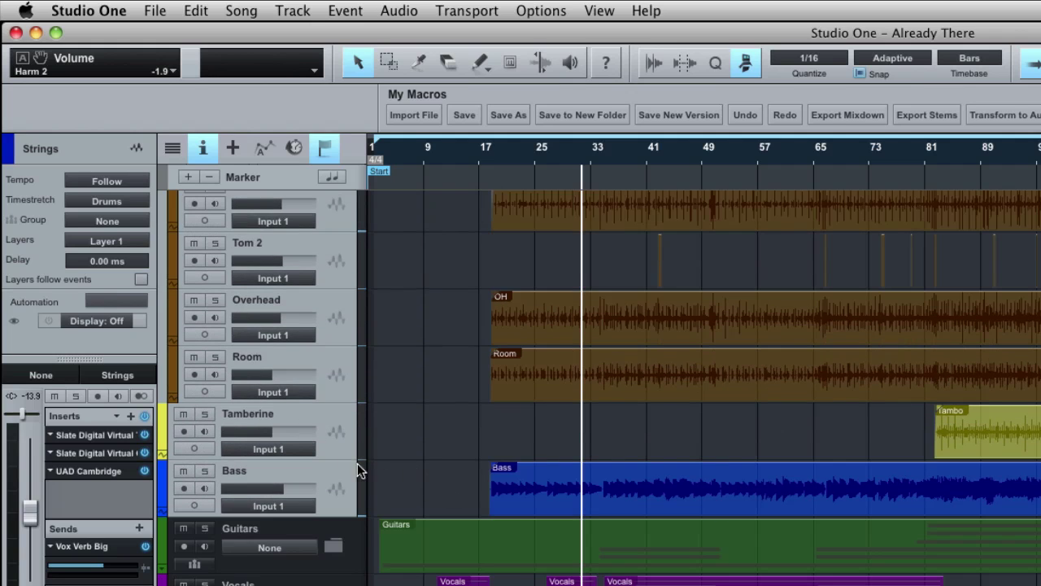
pyautogui.scroll(-4, 446, 487)
pyautogui.click(333, 375)
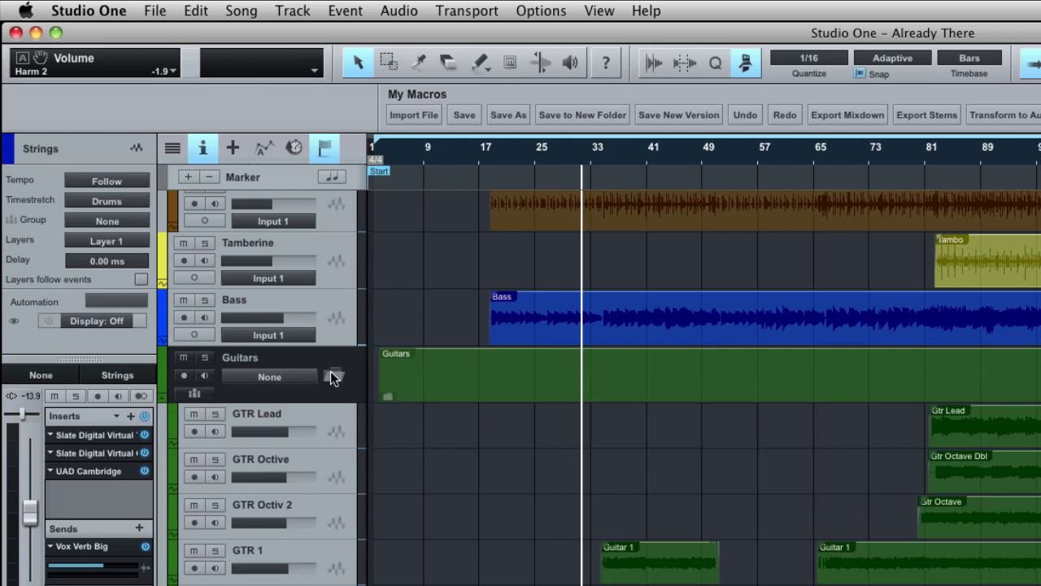
pyautogui.scroll(-1, 476, 409)
pyautogui.scroll(-2, 476, 404)
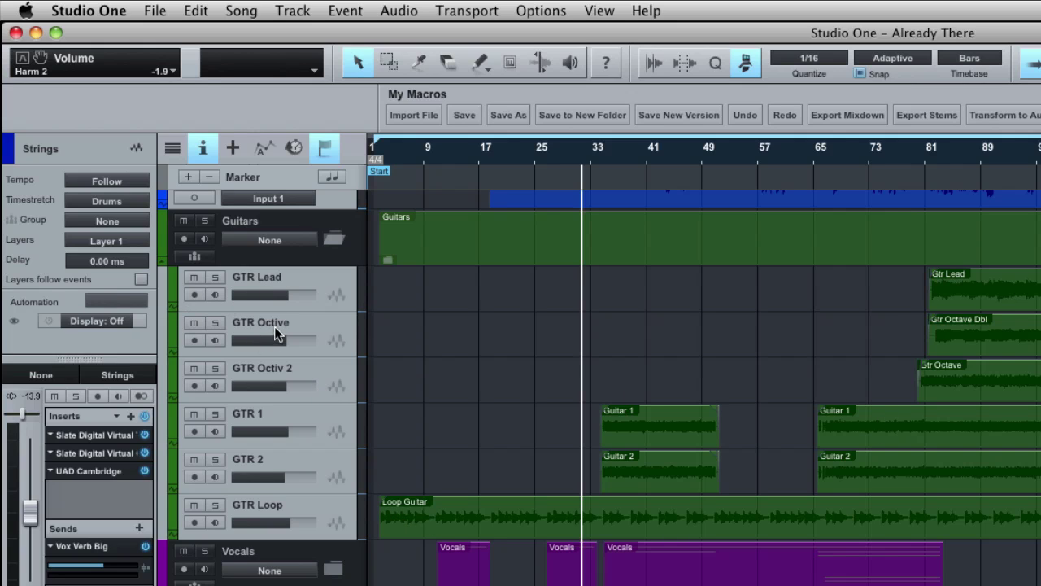
pyautogui.scroll(-5, 386, 429)
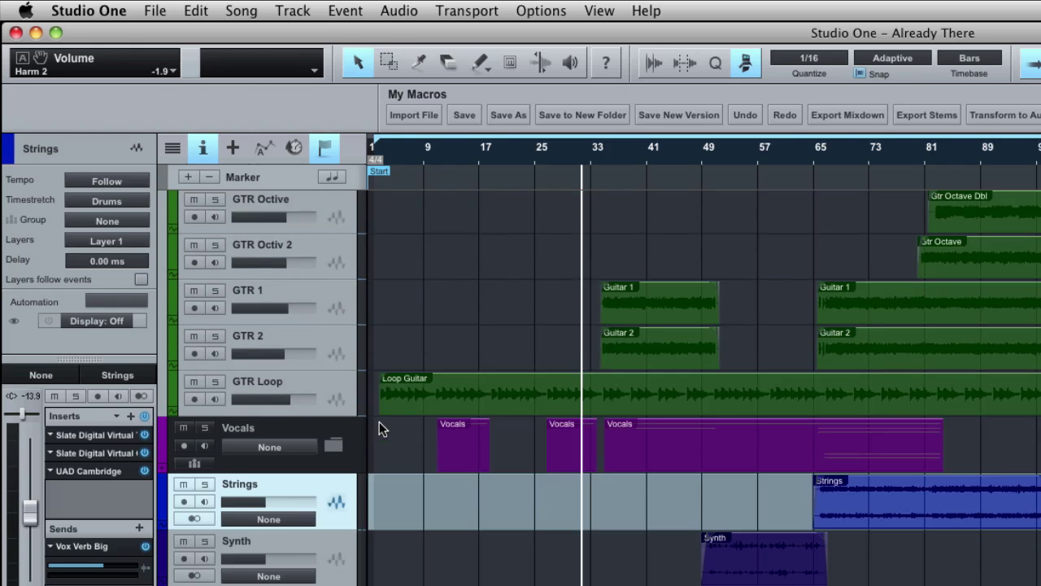
pyautogui.click(332, 358)
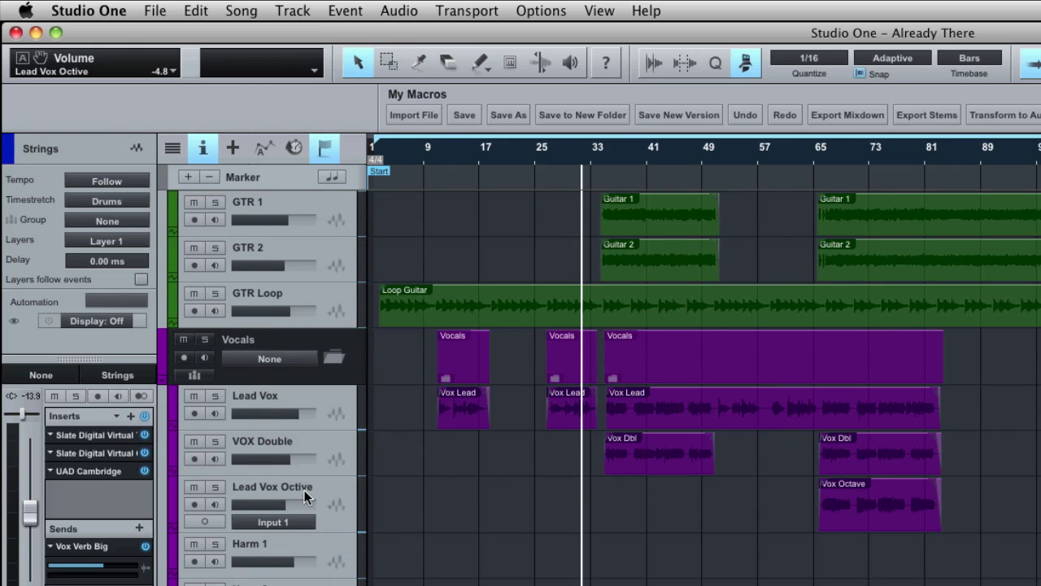
pyautogui.scroll(-3, 431, 478)
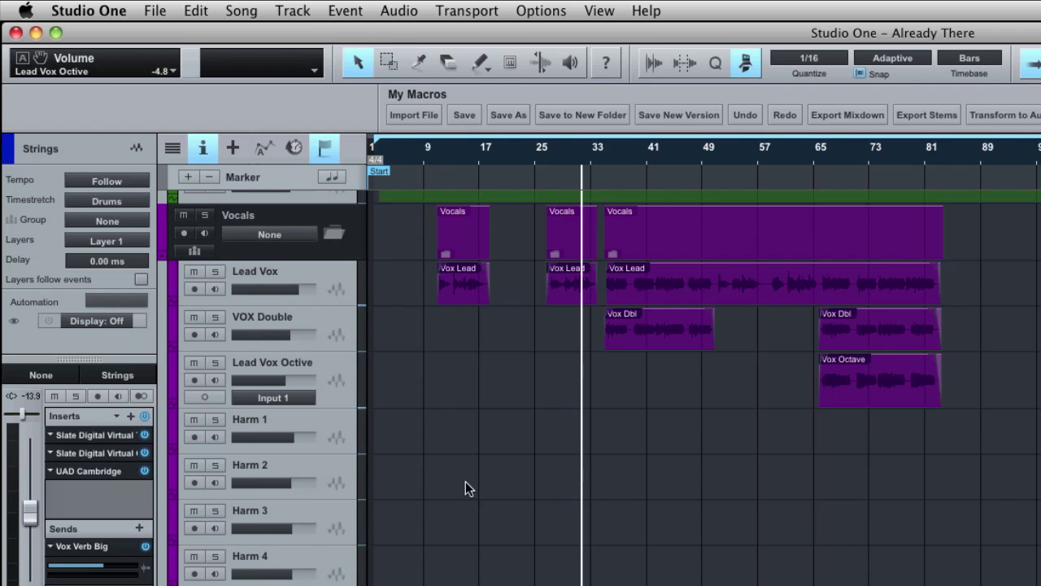
pyautogui.scroll(-4, 465, 487)
pyautogui.scroll(-1, 428, 492)
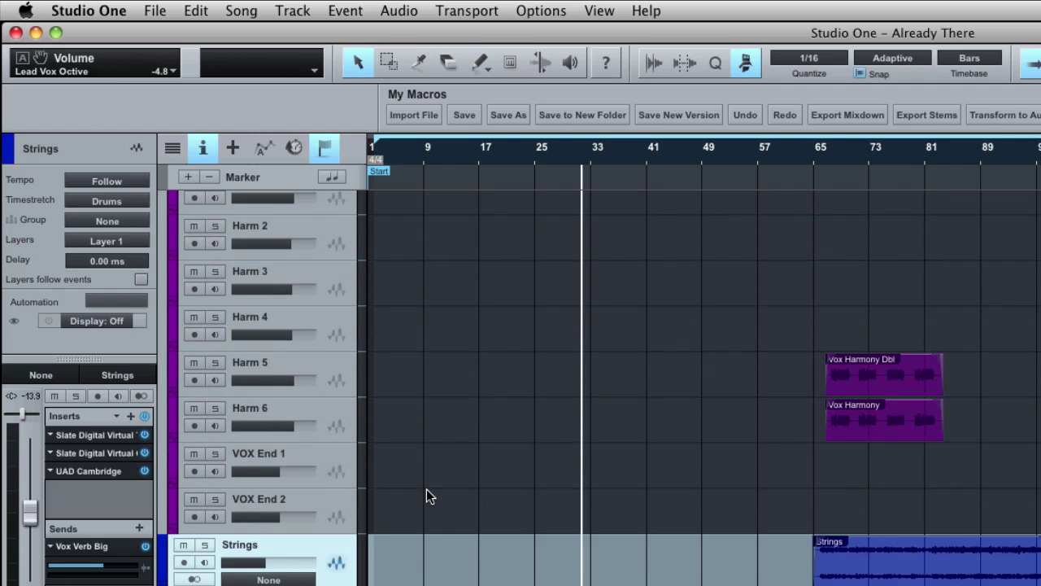
pyautogui.scroll(-3, 423, 431)
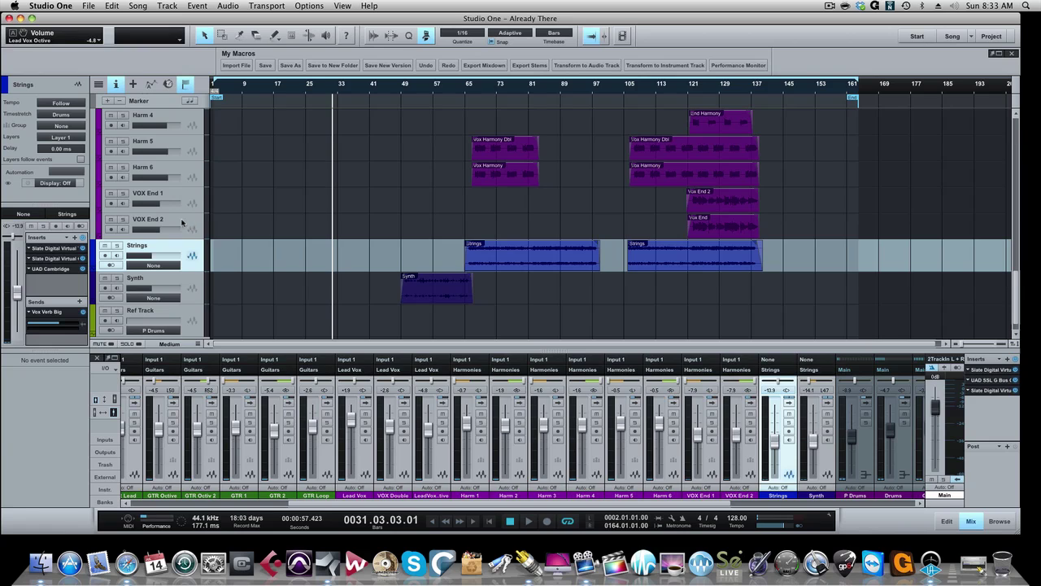
# Step: Collapse the Vocals, Guitars and Drums folder tracks in the arrangement
pyautogui.scroll(6, 189, 226)
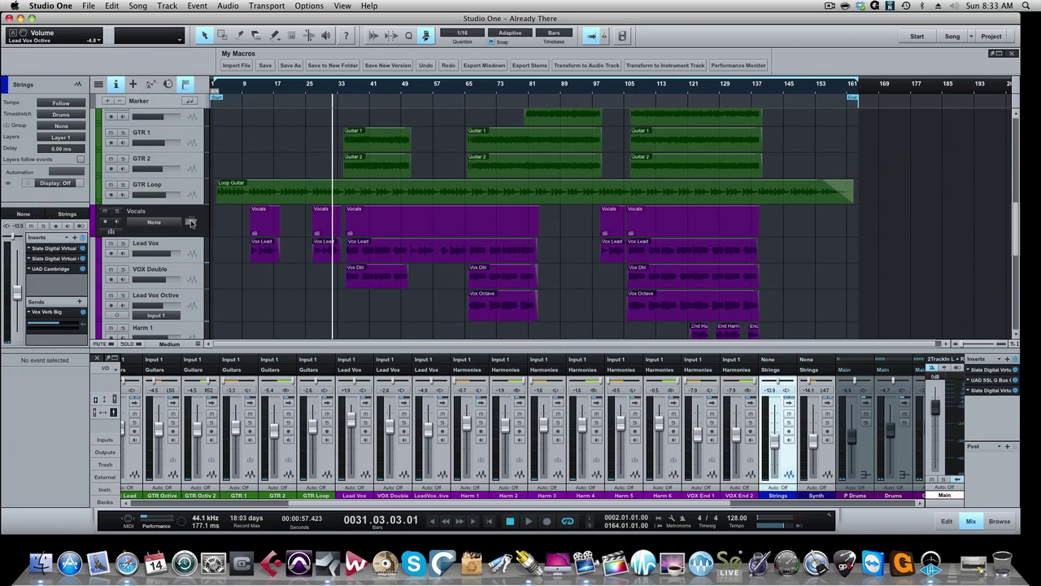
pyautogui.click(190, 222)
pyautogui.scroll(4, 192, 222)
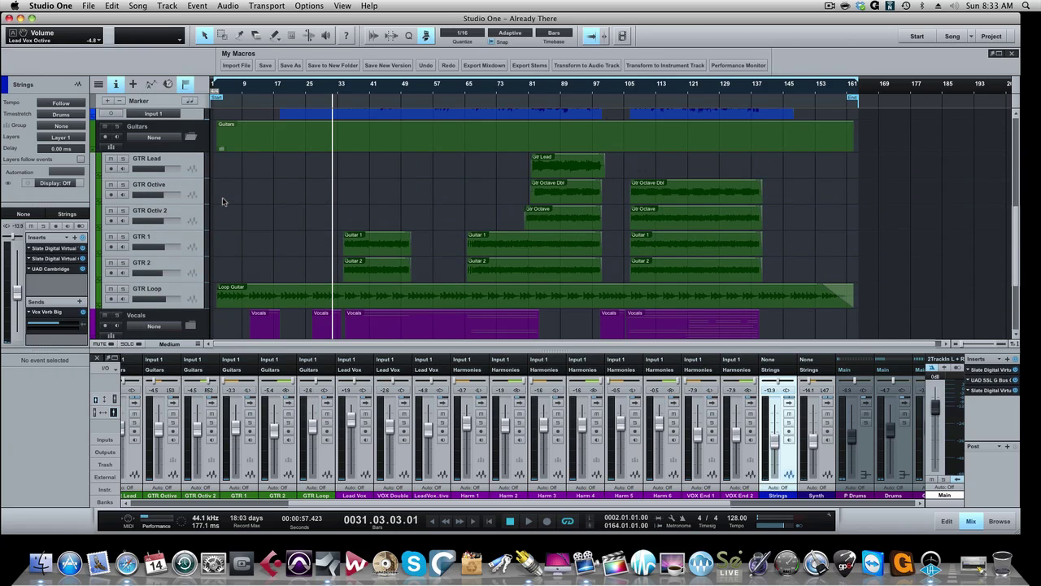
pyautogui.click(189, 138)
pyautogui.scroll(8, 224, 179)
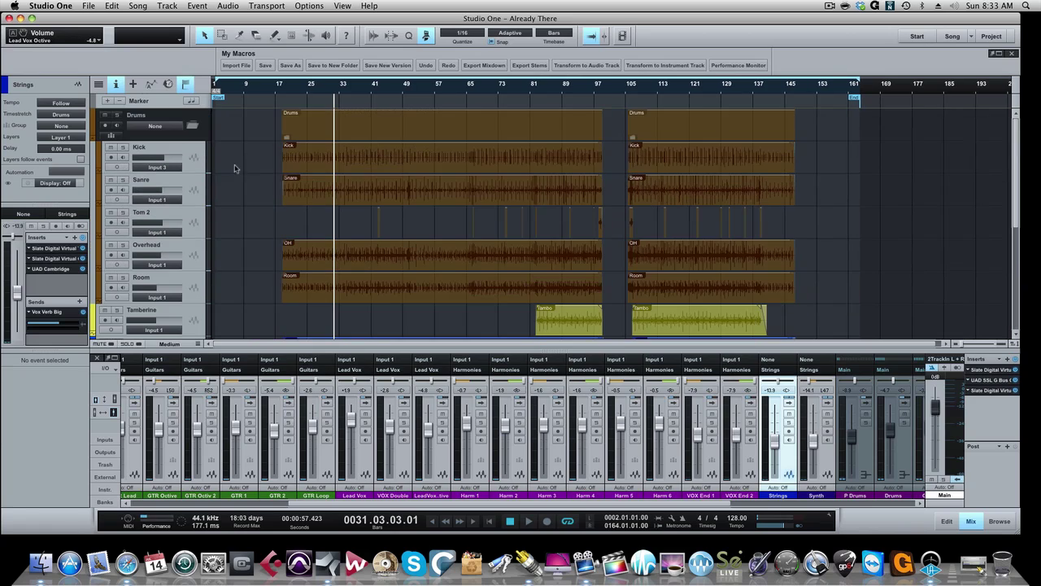
pyautogui.click(192, 125)
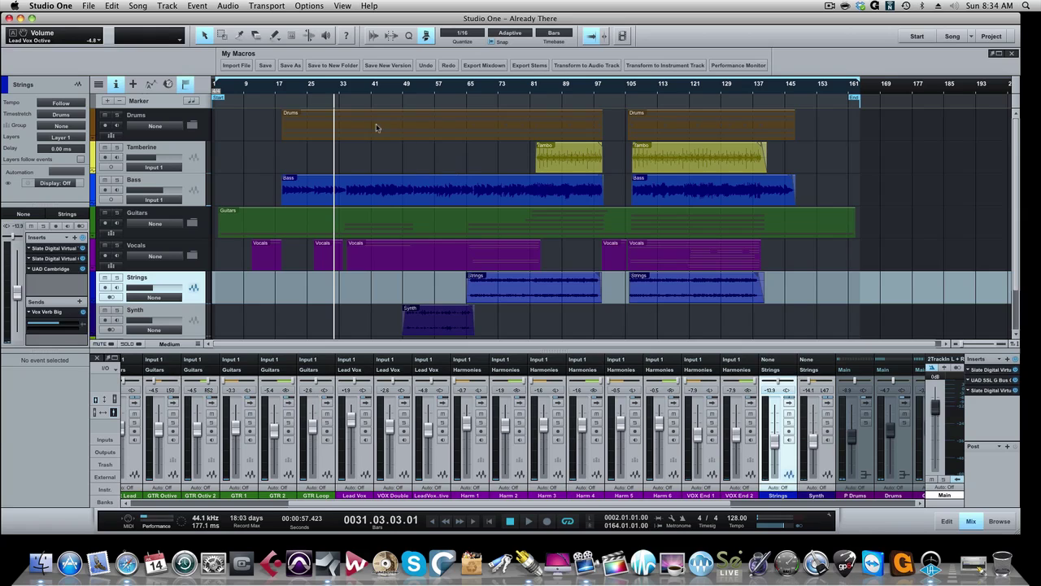
# Step: Play the song from bar 17 while checking the Main output's level meter, and return the playback cursor to the start
pyautogui.click(278, 86)
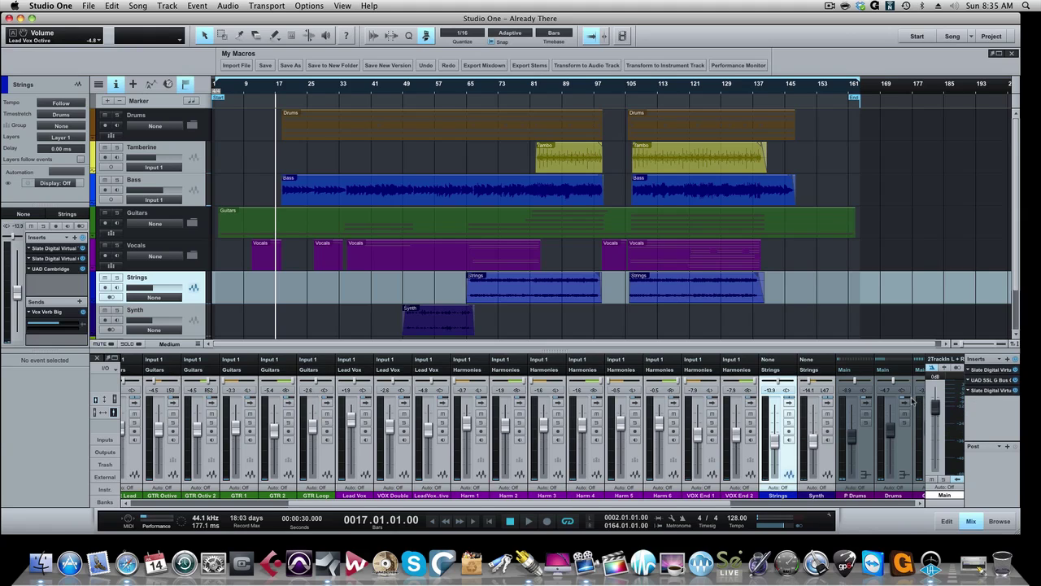
pyautogui.press('space')
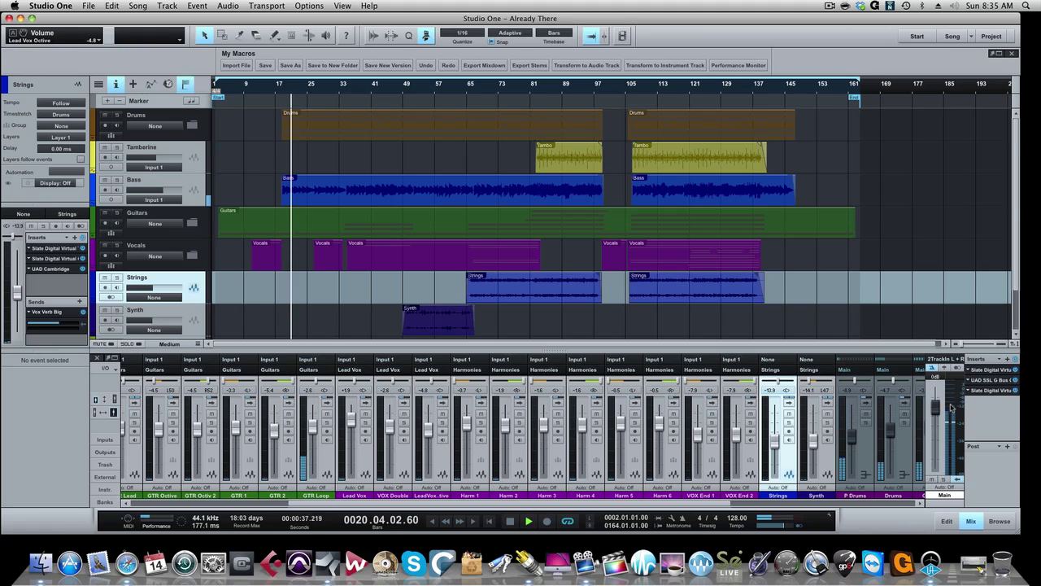
pyautogui.moveTo(952, 404)
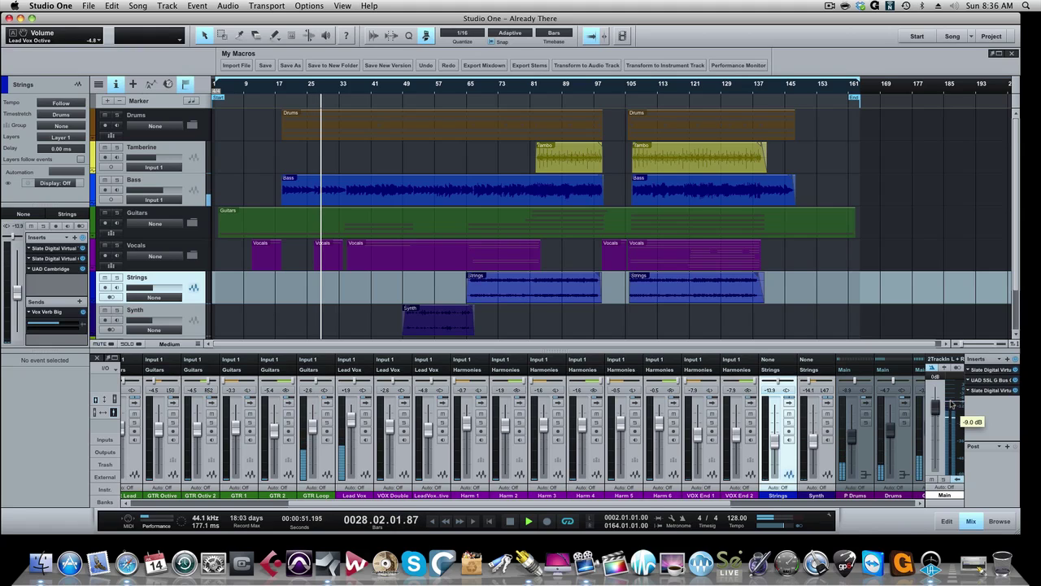
pyautogui.moveTo(952, 404); pyautogui.dragTo(951, 401)
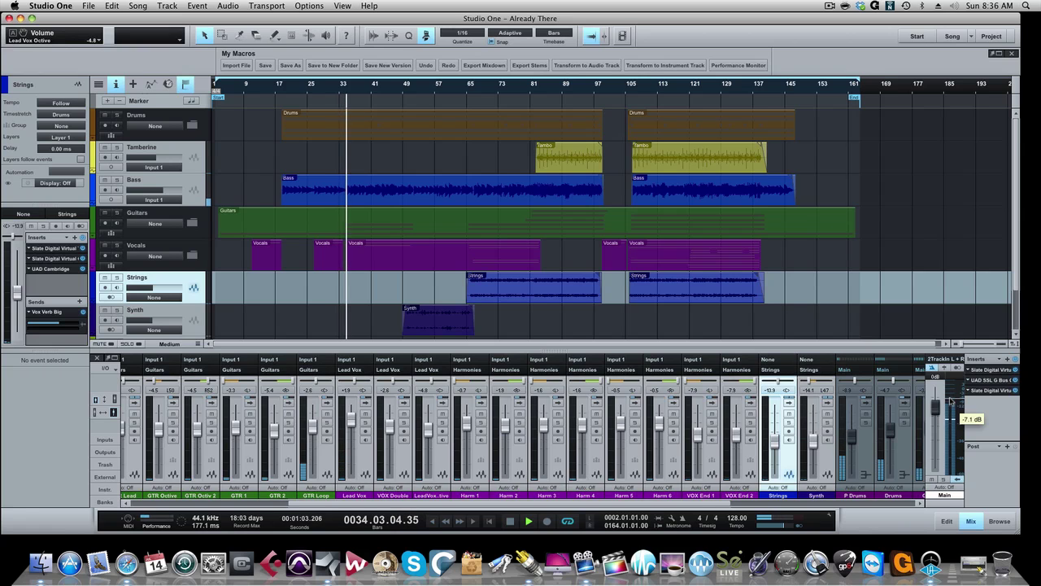
pyautogui.moveTo(951, 399); pyautogui.dragTo(951, 397)
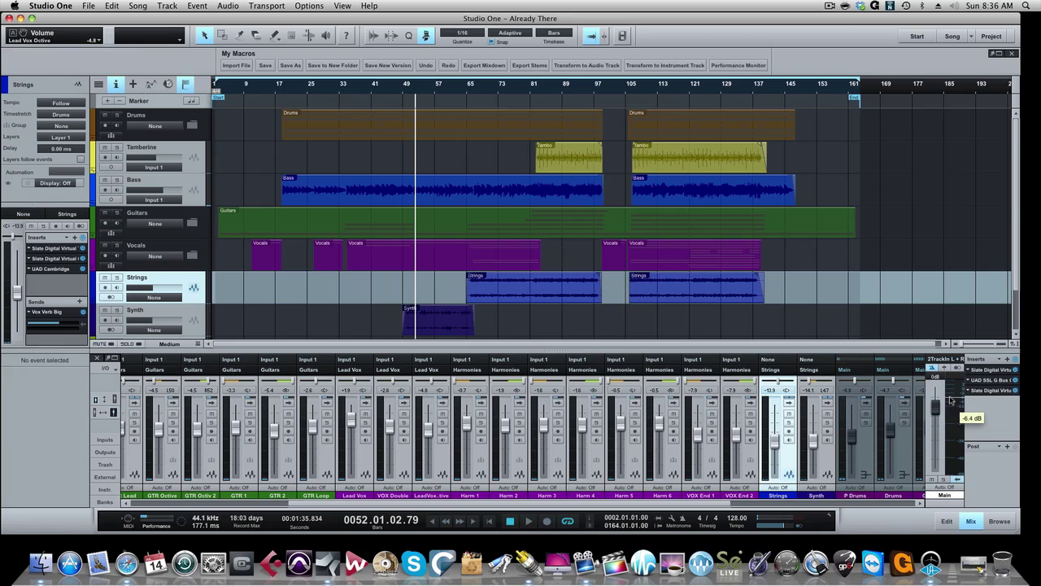
pyautogui.moveTo(950, 398); pyautogui.dragTo(950, 399)
pyautogui.press(',')
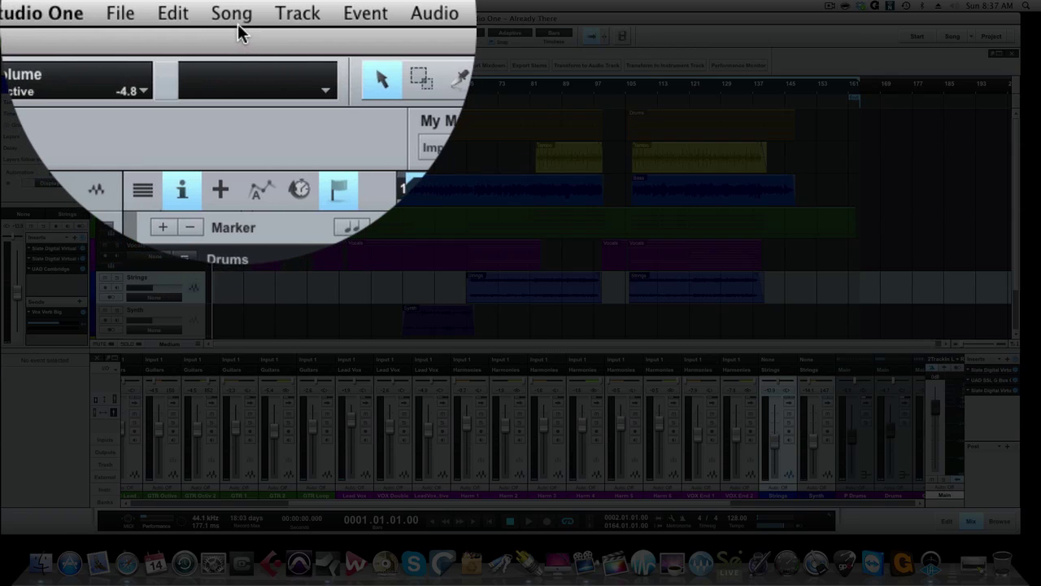
# Step: Start adding the song to a new project titled Already There
pyautogui.click(234, 14)
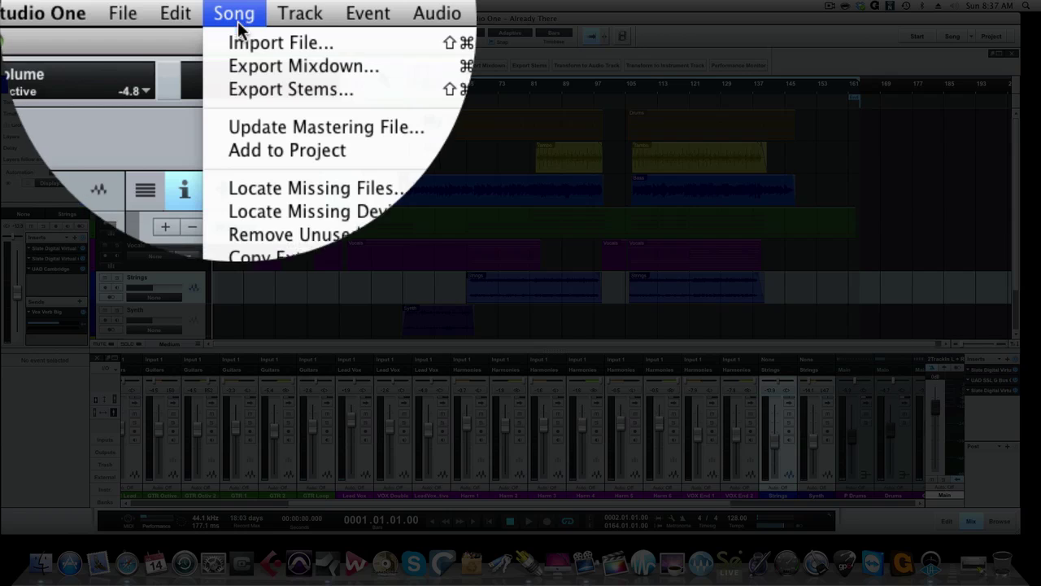
pyautogui.moveTo(244, 151)
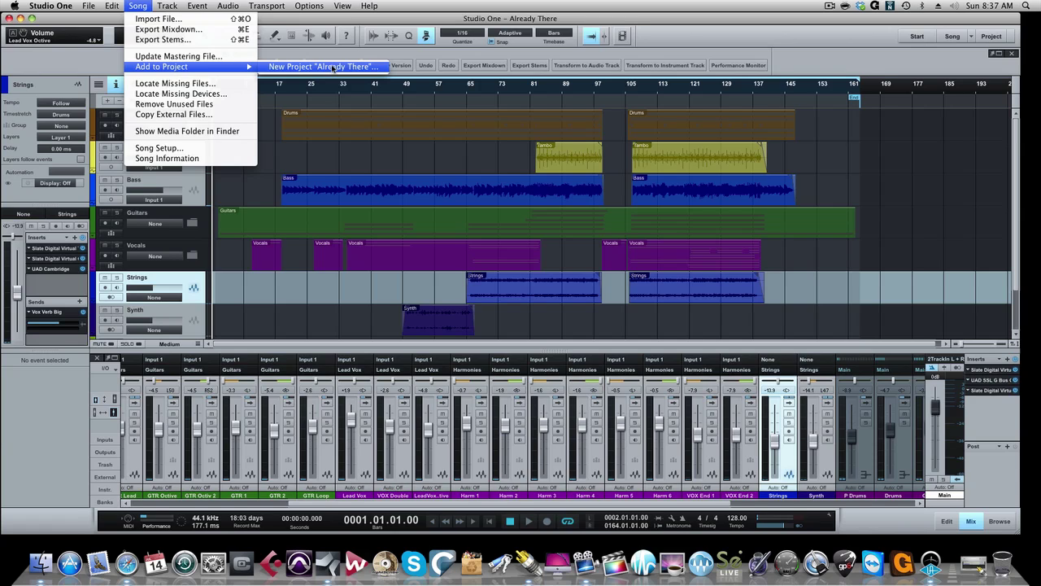
pyautogui.click(333, 69)
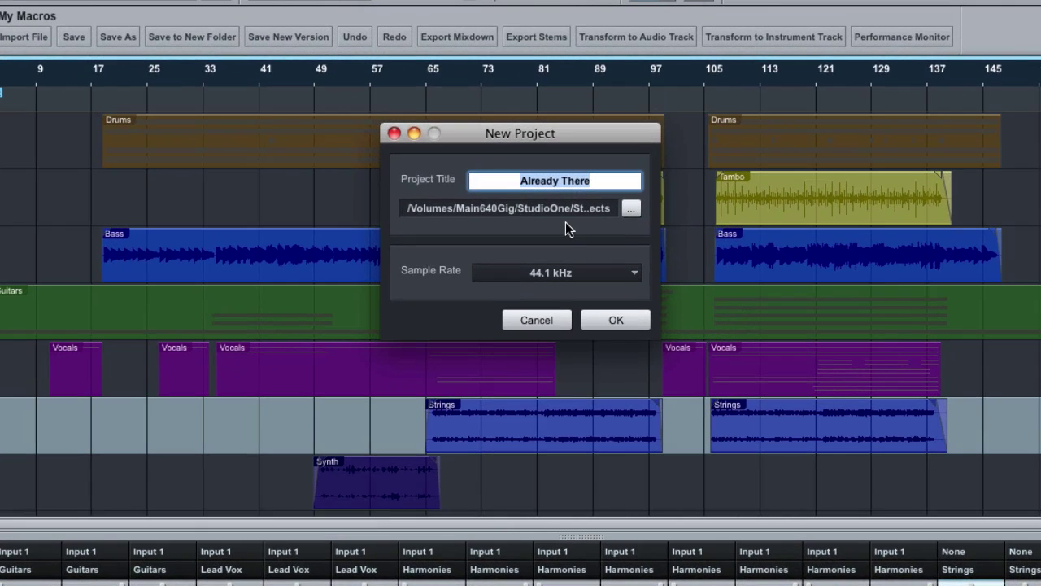
# Step: Set the new project's location to the inner Already There folder within the Songs folder of 2013
pyautogui.click(631, 209)
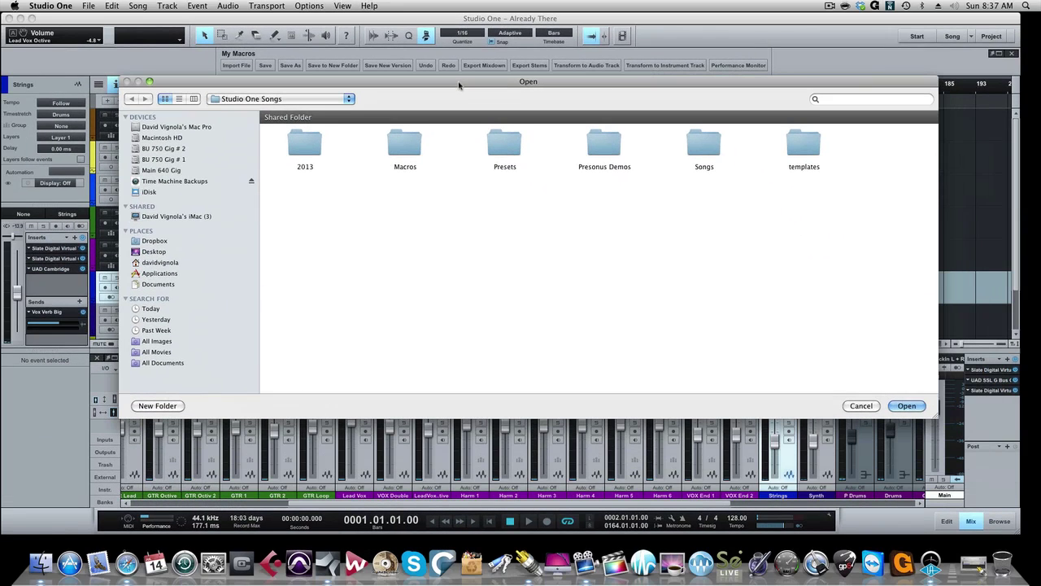
pyautogui.click(310, 153)
pyautogui.doubleClick(310, 152)
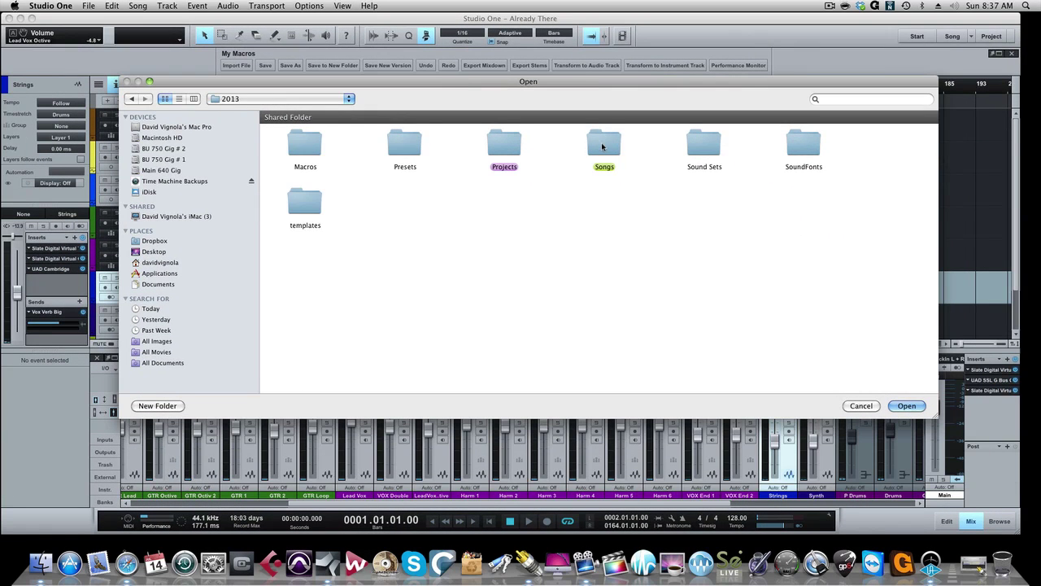
pyautogui.doubleClick(601, 142)
pyautogui.doubleClick(503, 154)
pyautogui.doubleClick(316, 149)
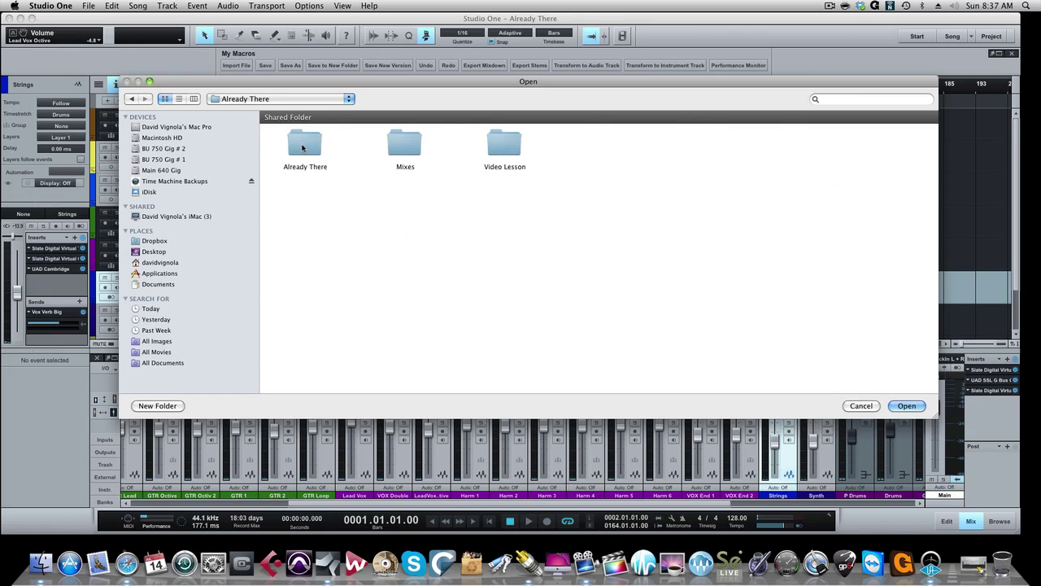
pyautogui.doubleClick(307, 147)
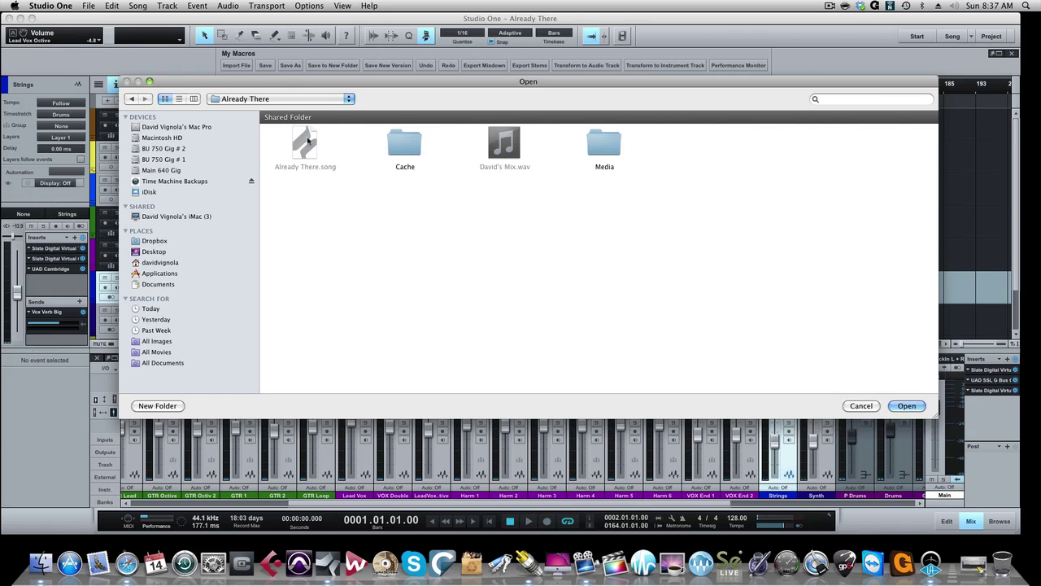
pyautogui.click(904, 405)
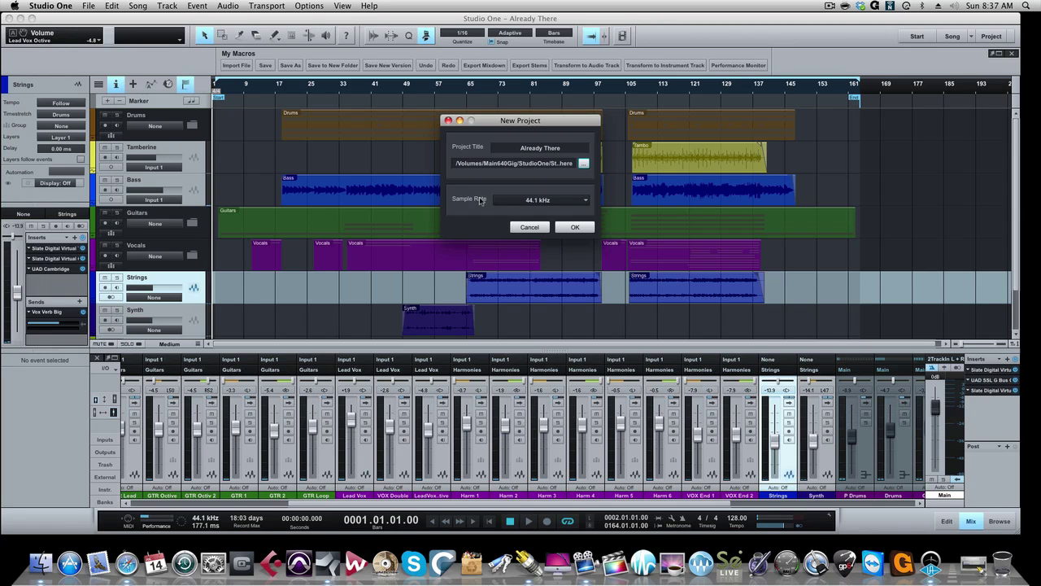
# Step: Create the new project and update the mastering file for the Already There track
pyautogui.click(575, 228)
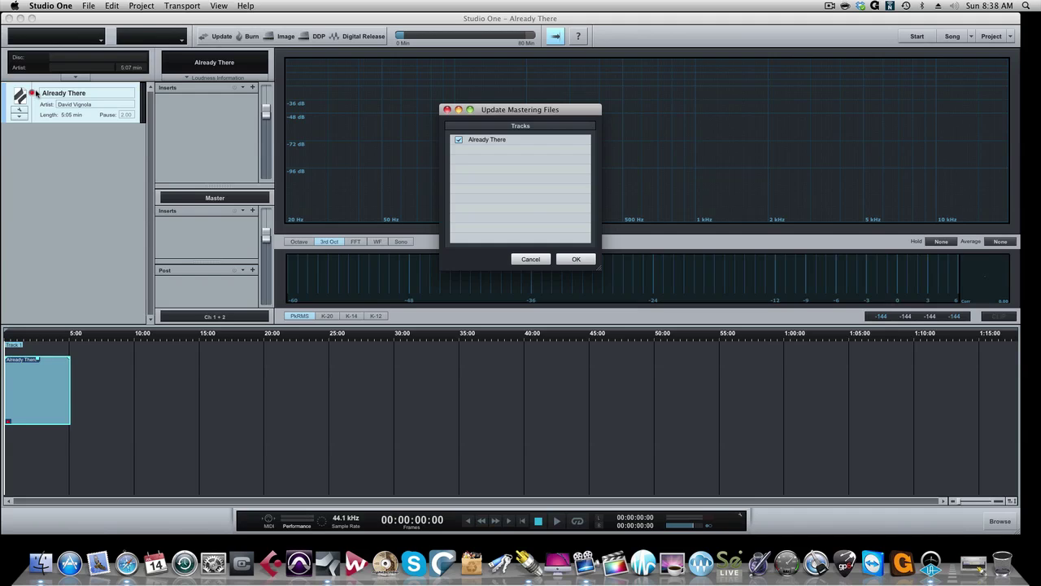
pyautogui.click(577, 260)
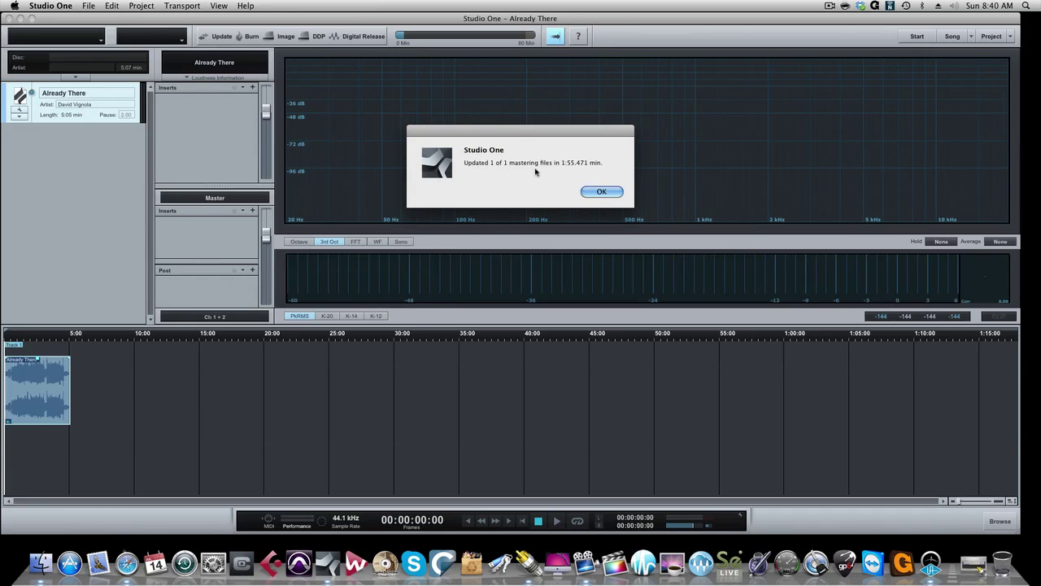
pyautogui.click(598, 193)
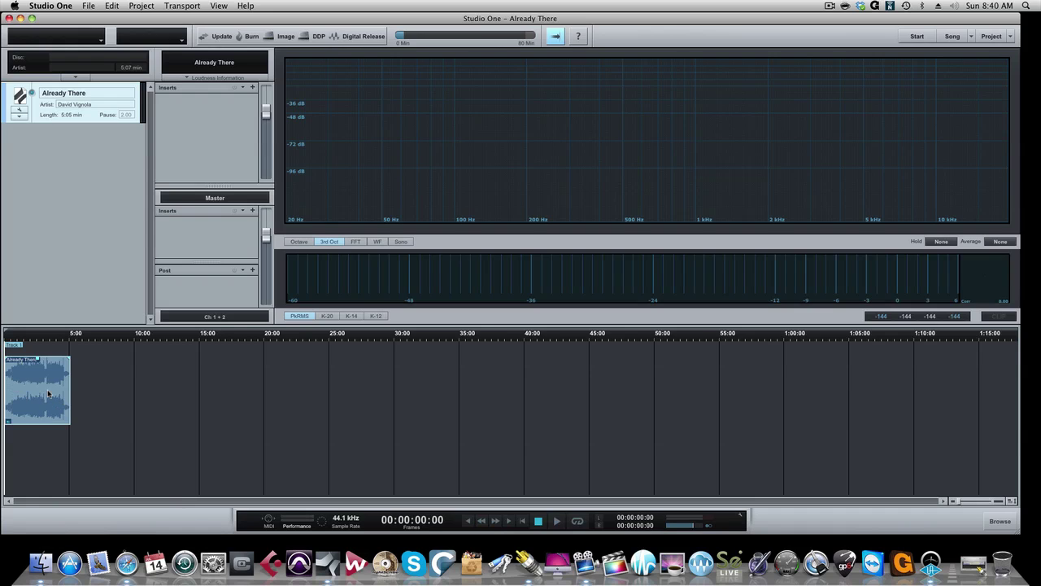
# Step: Enlarge the waveform in the project timeline and briefly play the track from about 46 seconds
pyautogui.press('e')
pyautogui.press('e')
pyautogui.press('e')
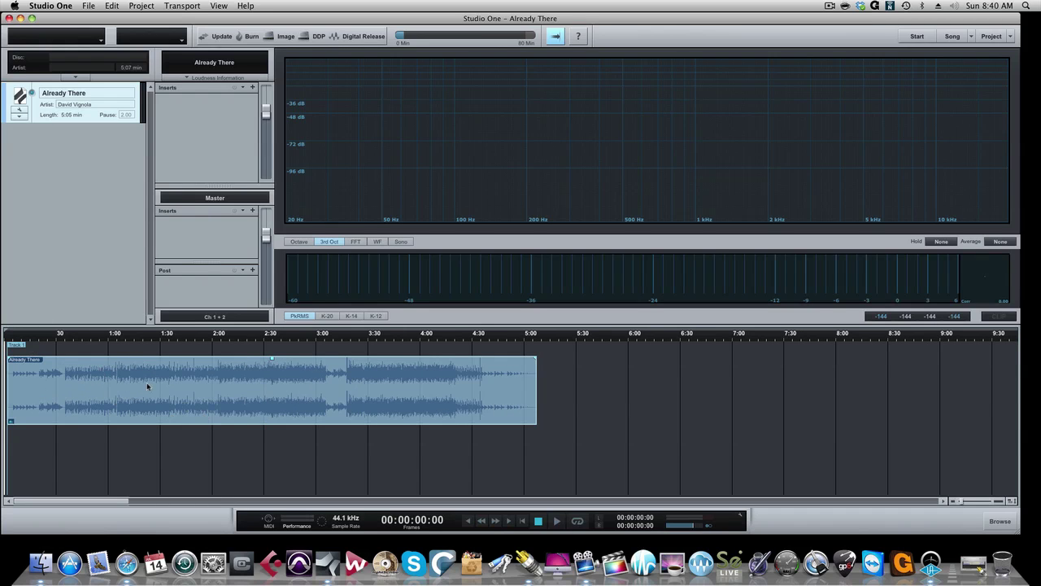
pyautogui.click(86, 337)
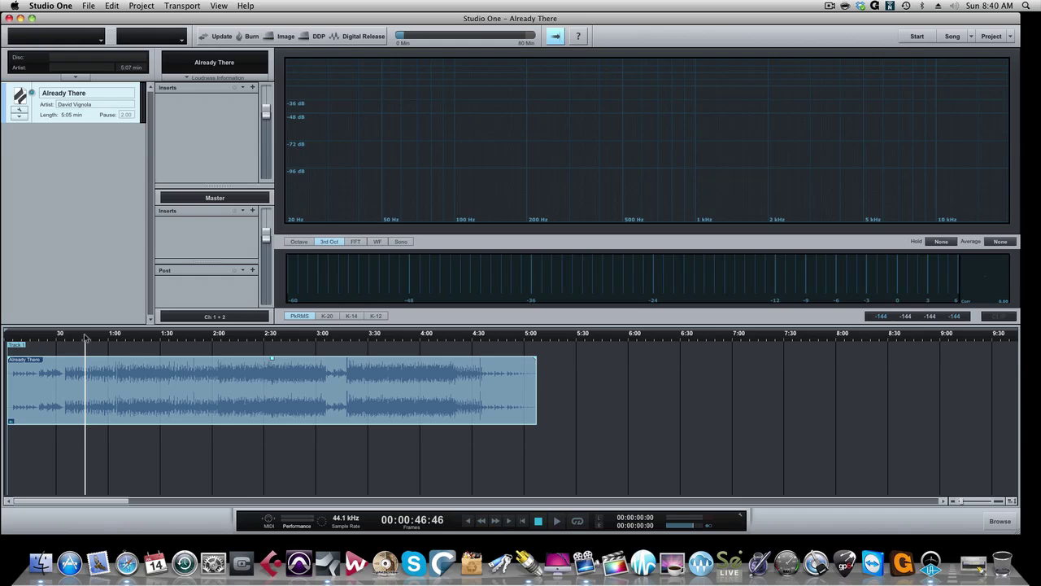
pyautogui.press('space')
pyautogui.press('space')
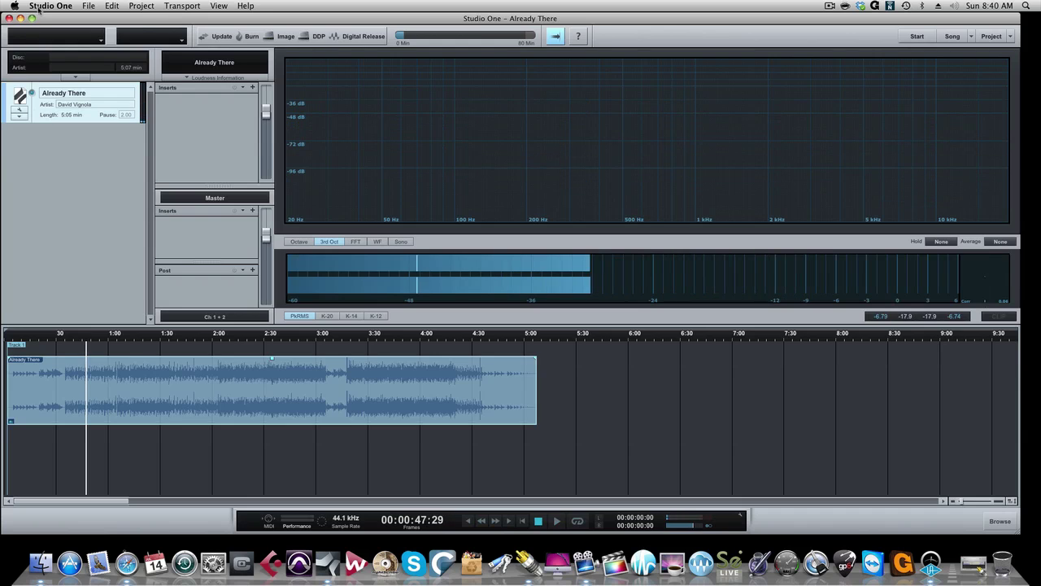
# Step: Route the project's Master output to 2TrackIn L and R of the PreSonus FireStudio and apply the setup
pyautogui.click(38, 7)
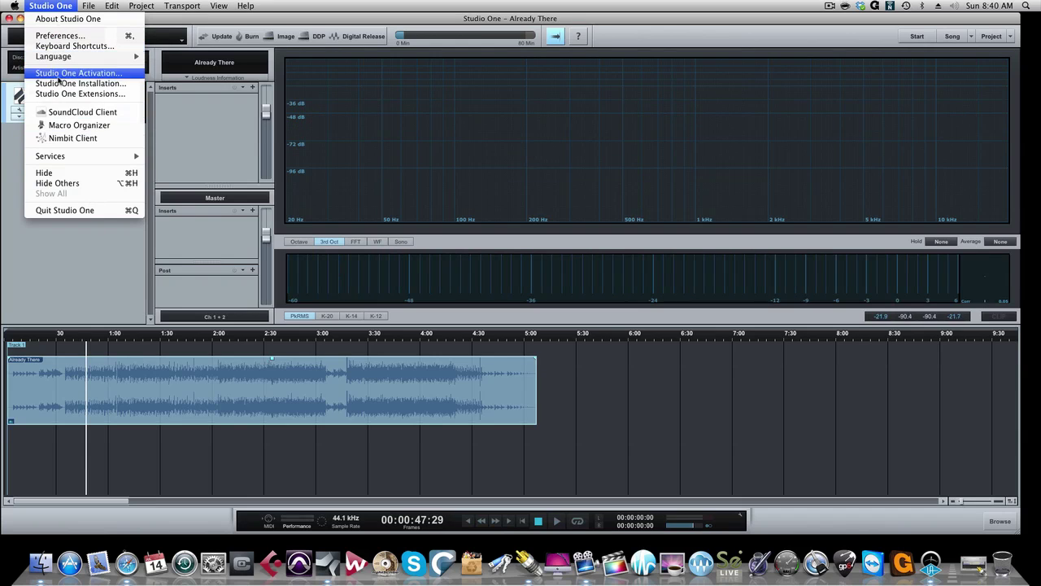
pyautogui.click(66, 36)
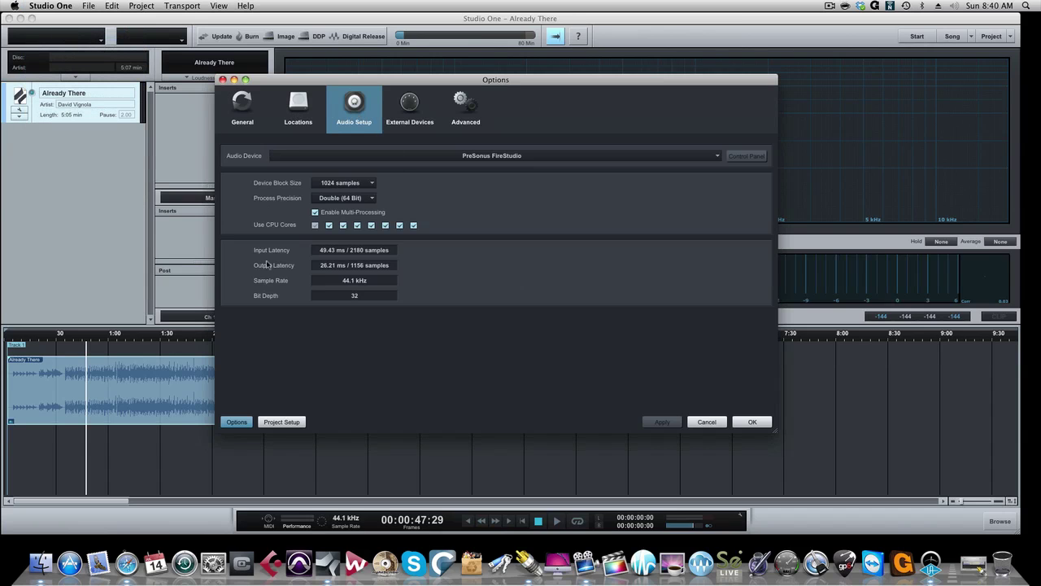
pyautogui.click(282, 421)
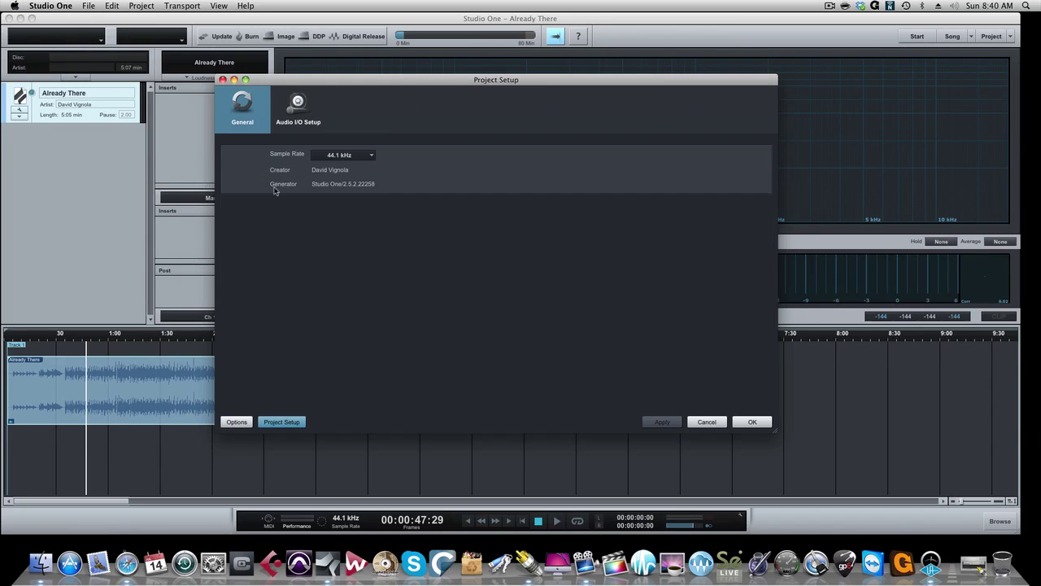
pyautogui.click(298, 108)
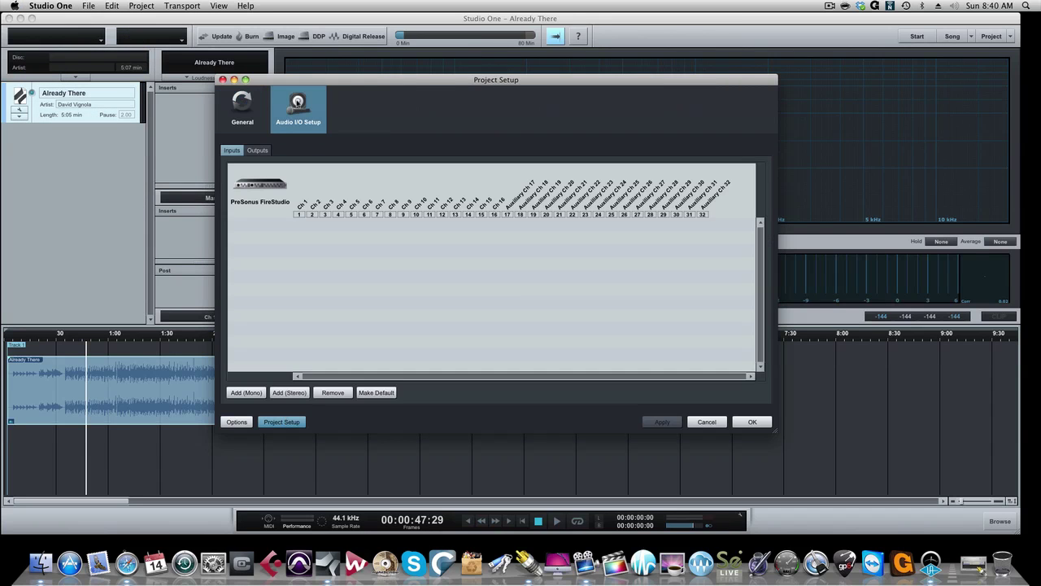
pyautogui.click(258, 151)
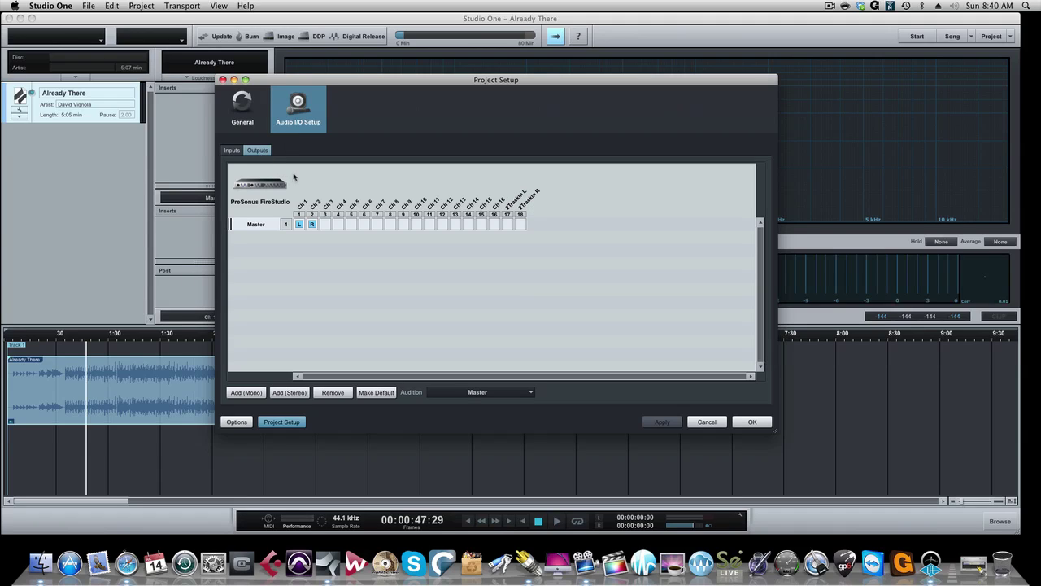
pyautogui.click(507, 224)
pyautogui.click(662, 422)
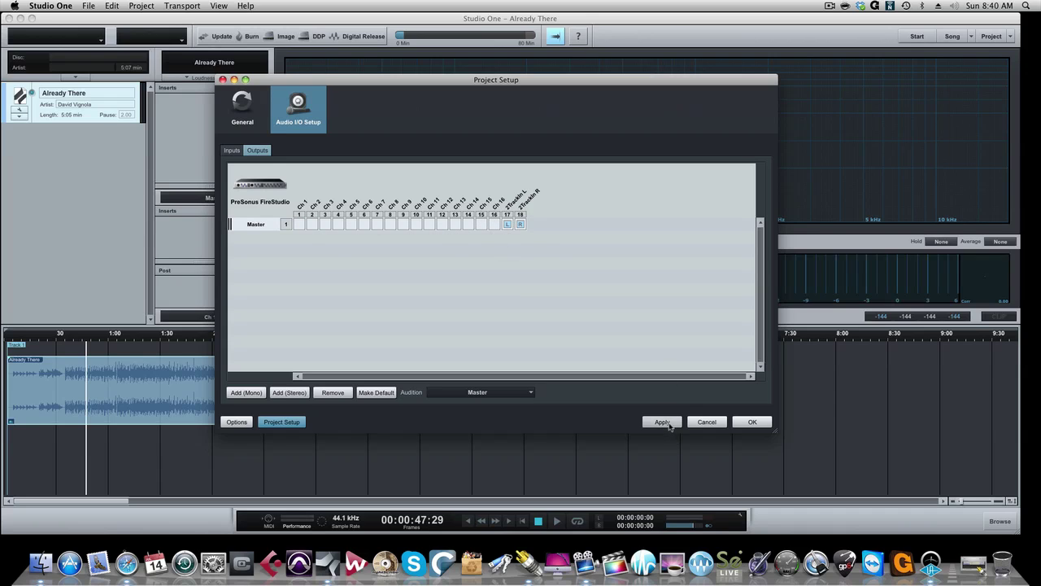
pyautogui.click(745, 423)
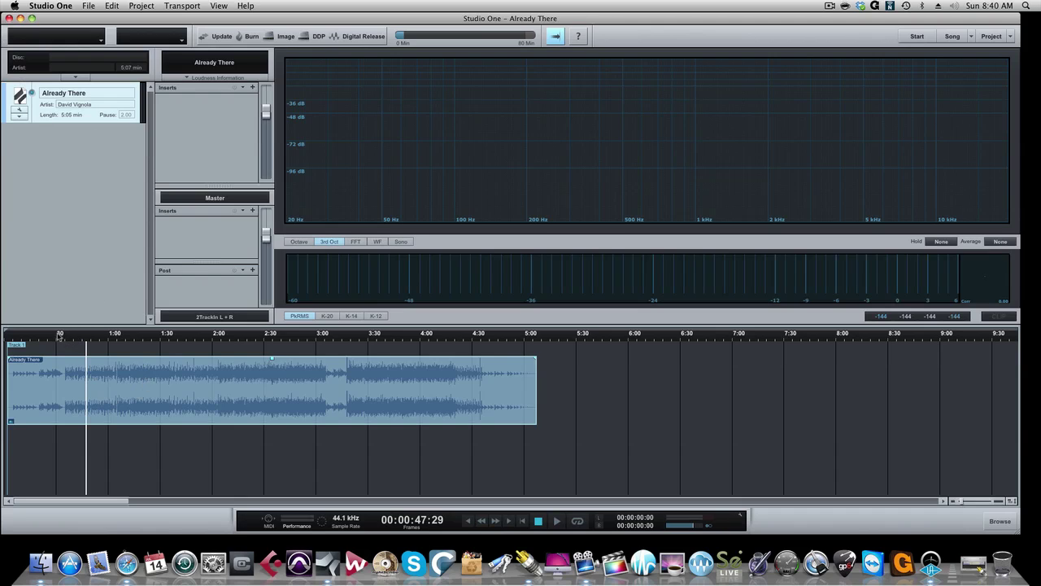
# Step: Play the track's opening and a louder passage from about 3:45 to check the peak and RMS levels
pyautogui.press('Home')
pyautogui.press('space')
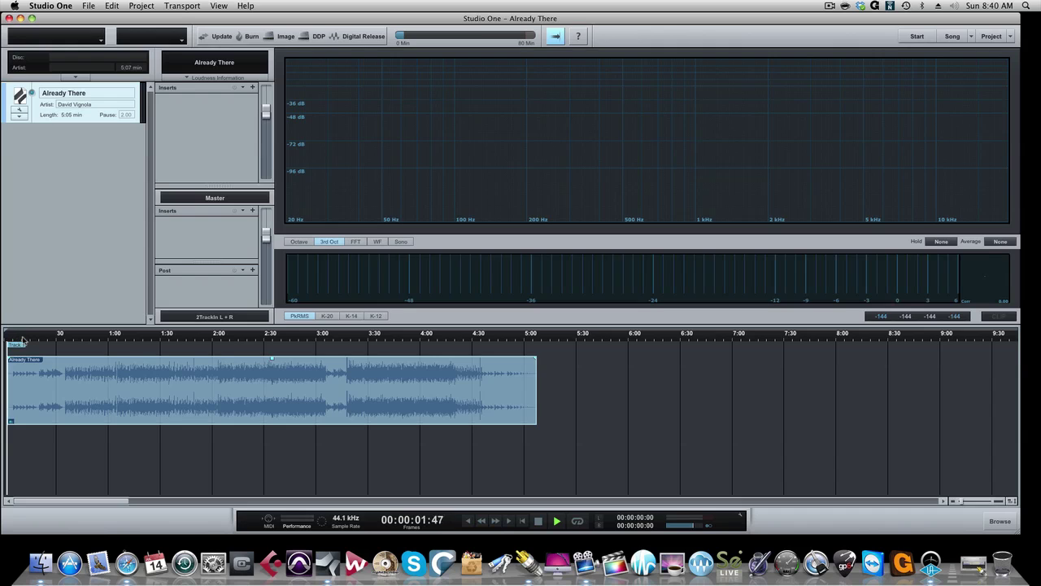
pyautogui.click(23, 337)
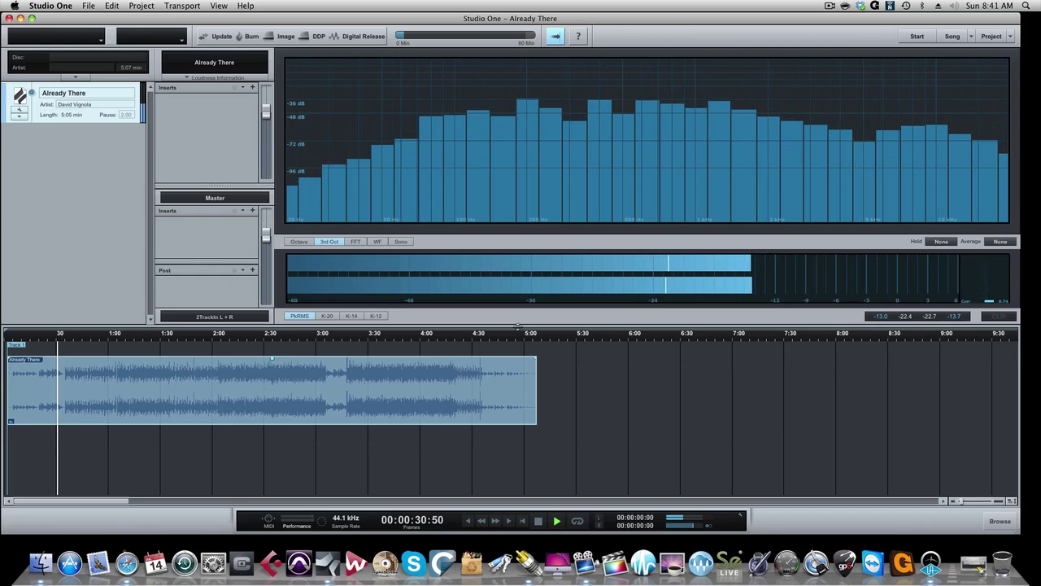
pyautogui.press('space')
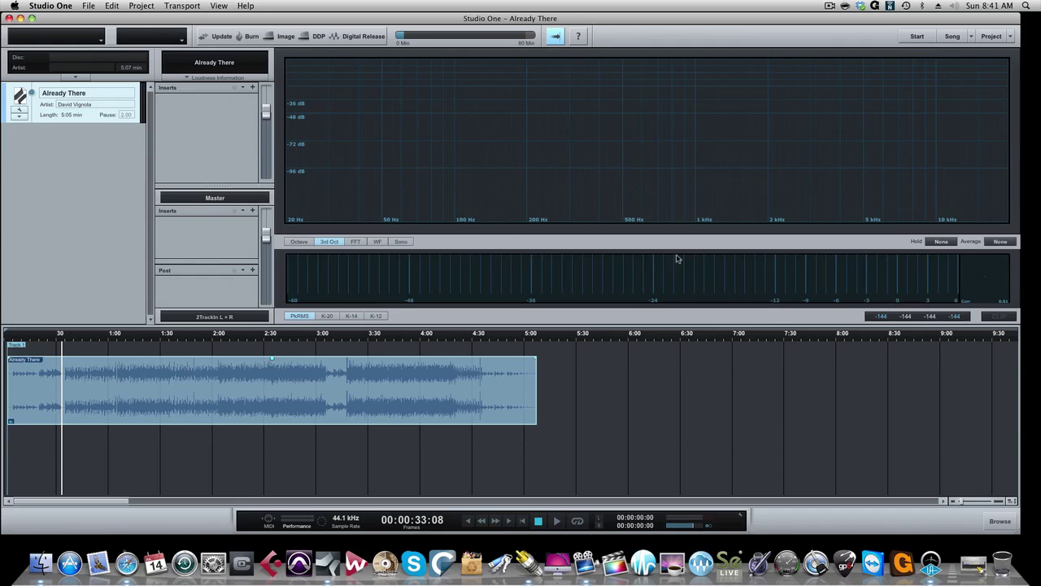
pyautogui.click(397, 340)
pyautogui.press('space')
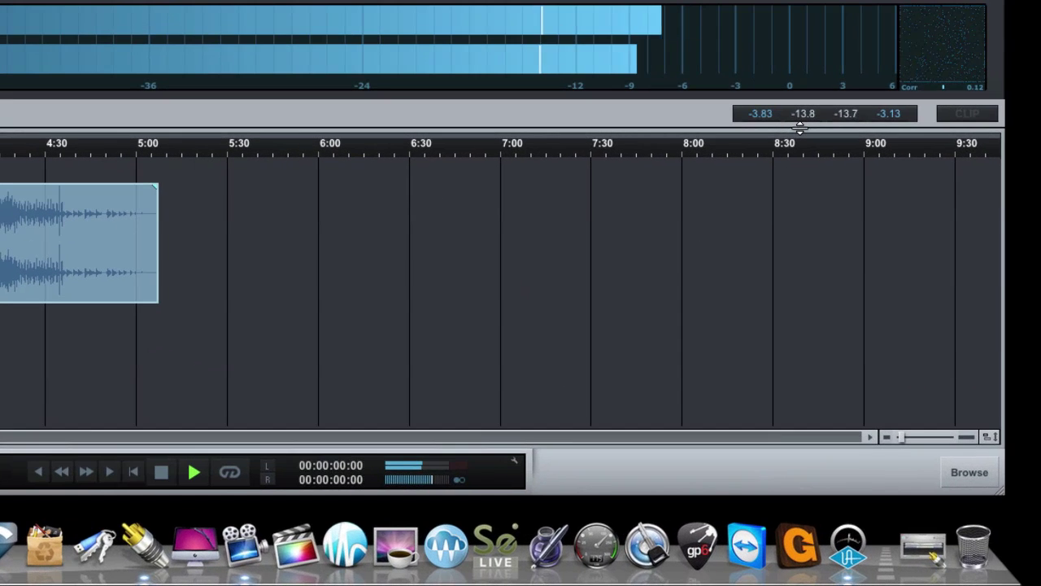
pyautogui.press('space')
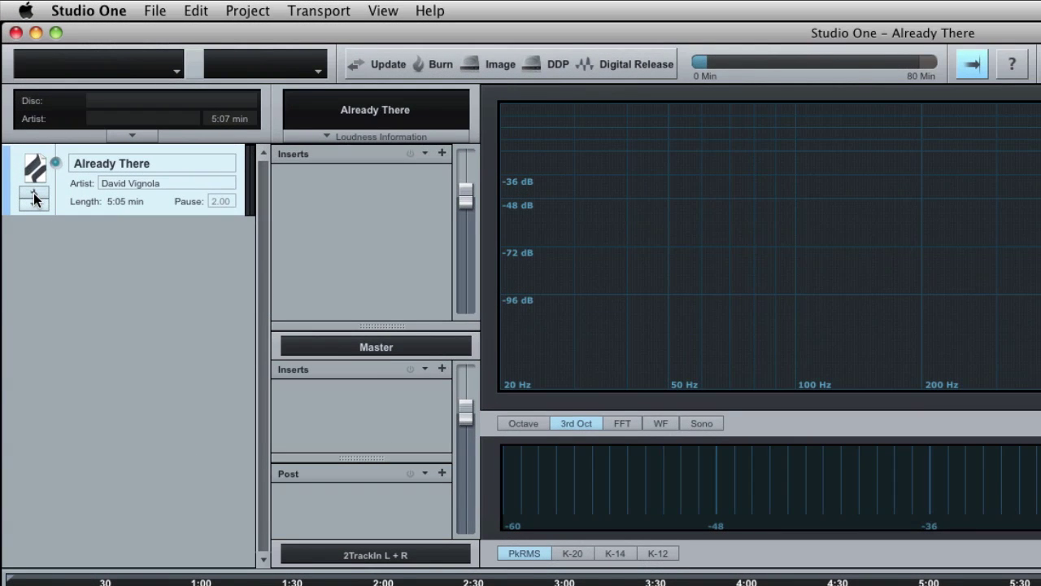
# Step: Open the track's source song for editing and raise the Bass channel level to -2.1 dB
pyautogui.click(34, 193)
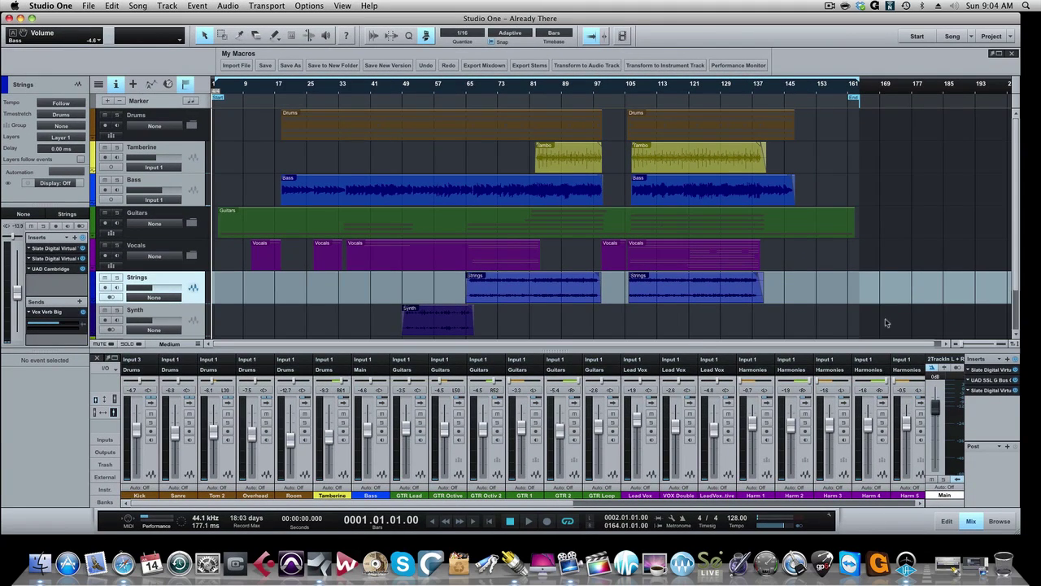
pyautogui.click(374, 459)
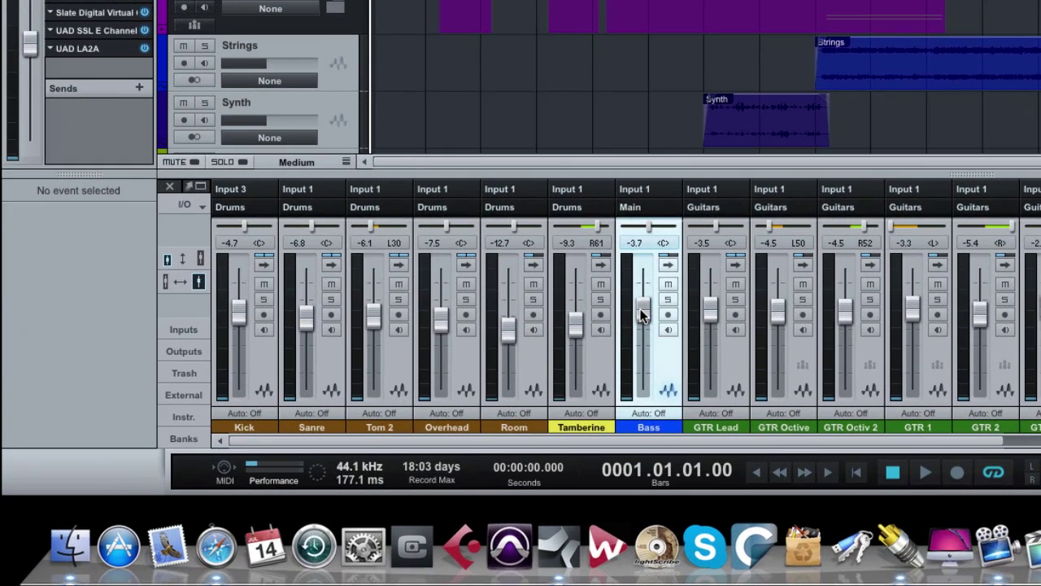
pyautogui.moveTo(366, 432); pyautogui.dragTo(367, 429)
pyautogui.moveTo(642, 316); pyautogui.dragTo(642, 315)
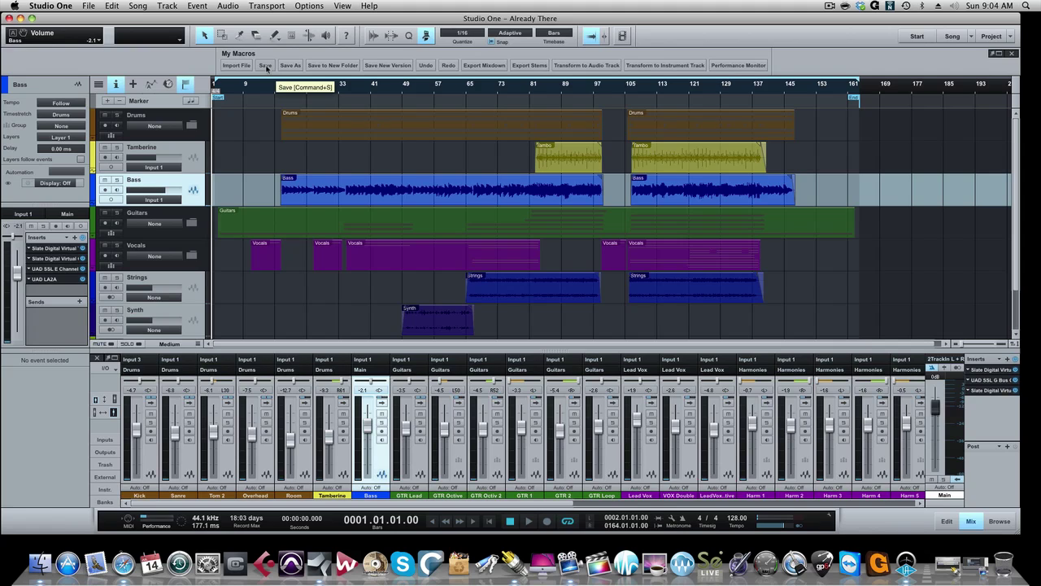
# Step: Save the edited Already There song
pyautogui.click(90, 6)
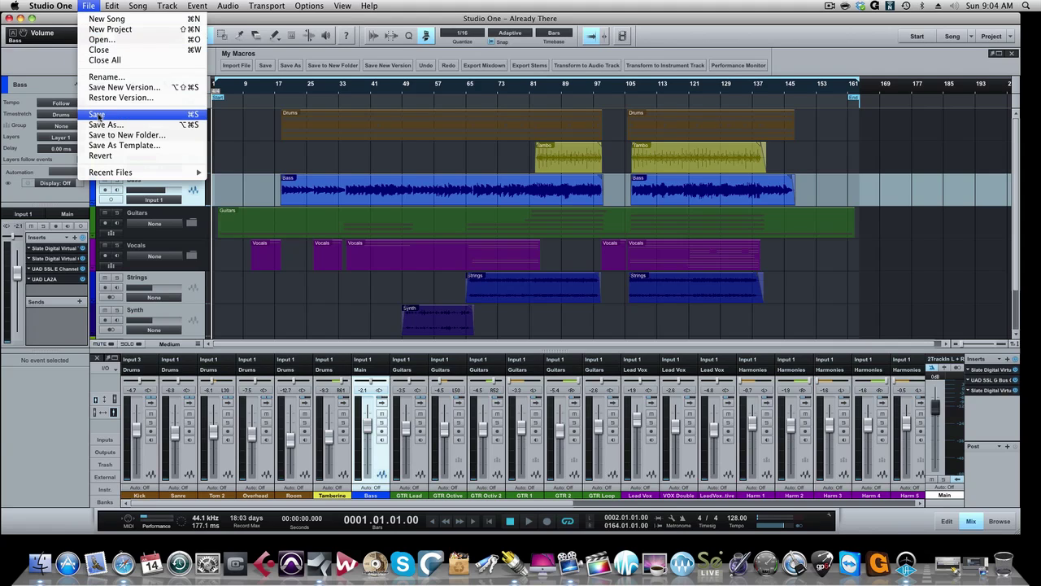
pyautogui.click(260, 64)
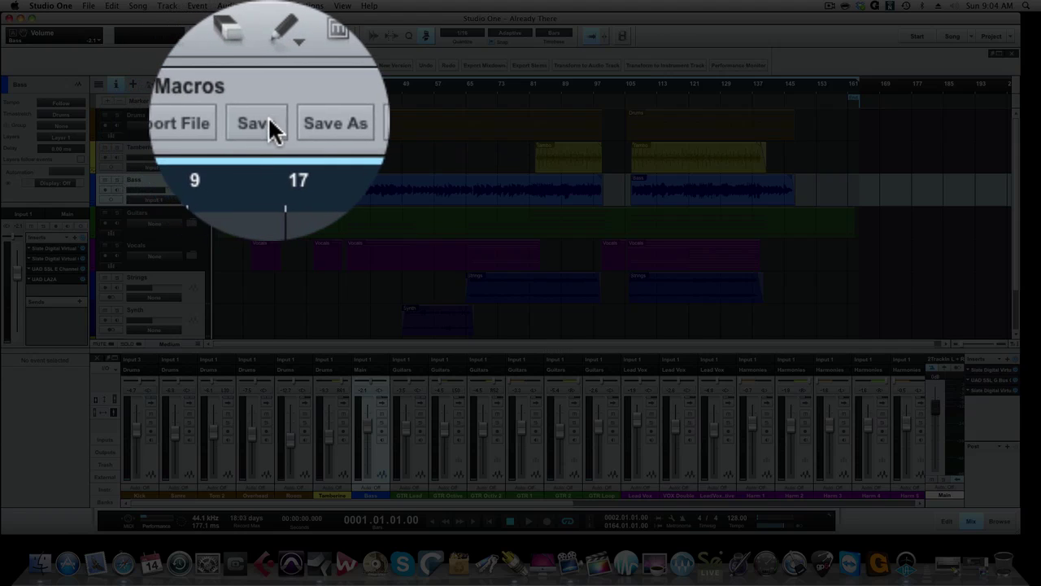
pyautogui.click(268, 118)
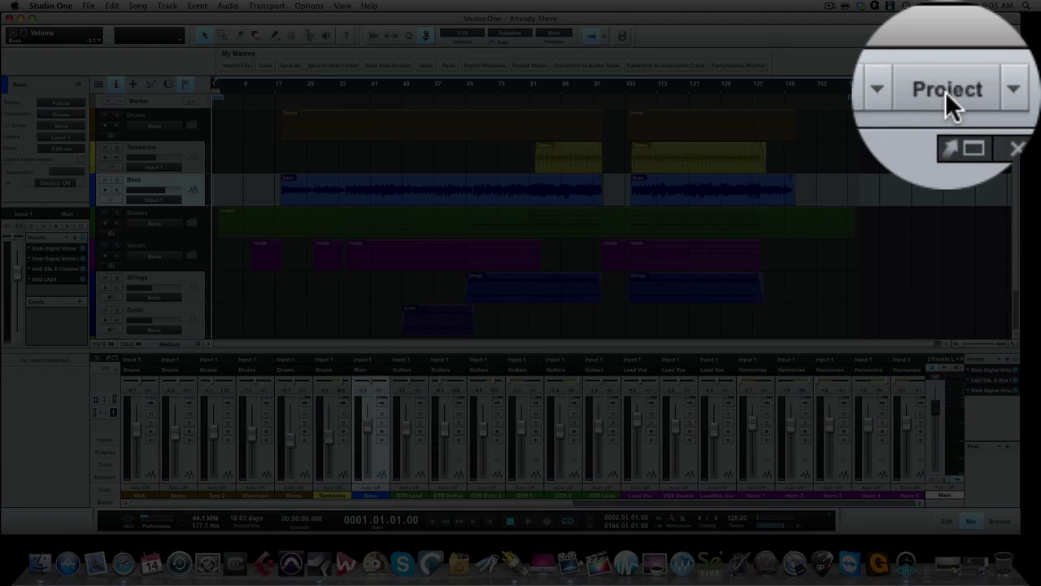
# Step: Return to the mastering project and update the Already There track's outdated mastering file
pyautogui.click(991, 36)
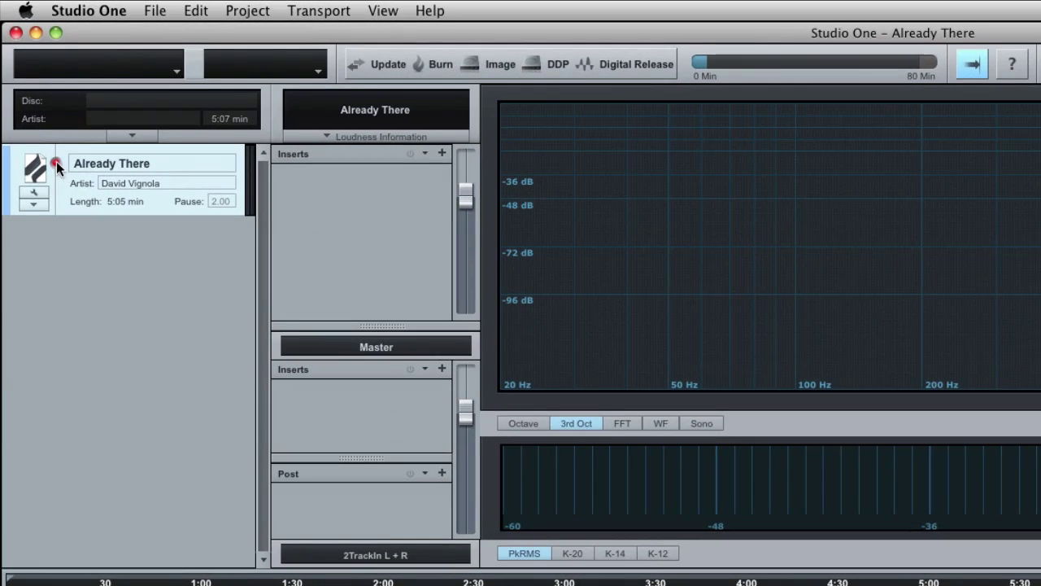
pyautogui.click(57, 167)
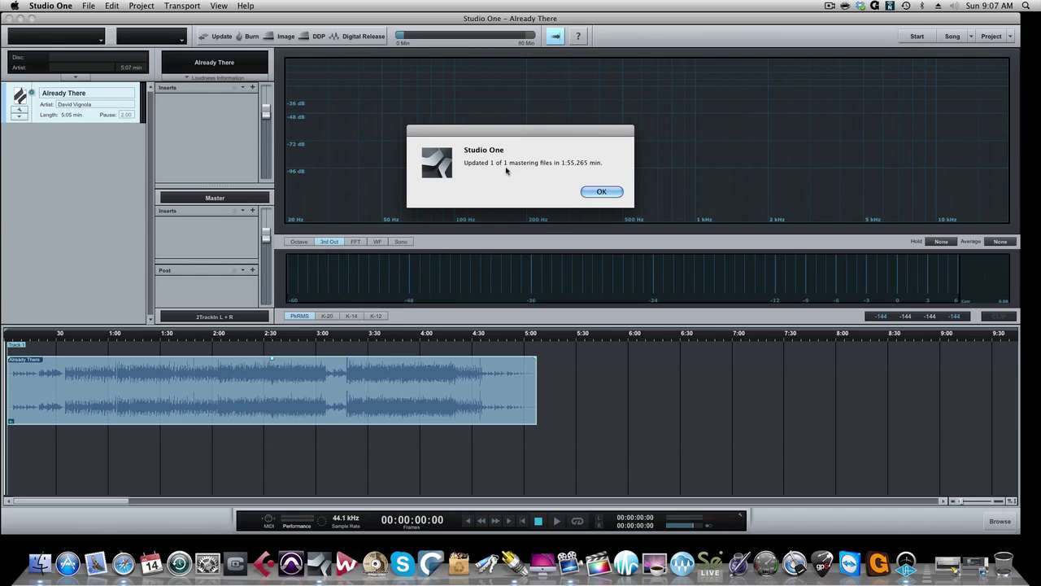
pyautogui.click(599, 192)
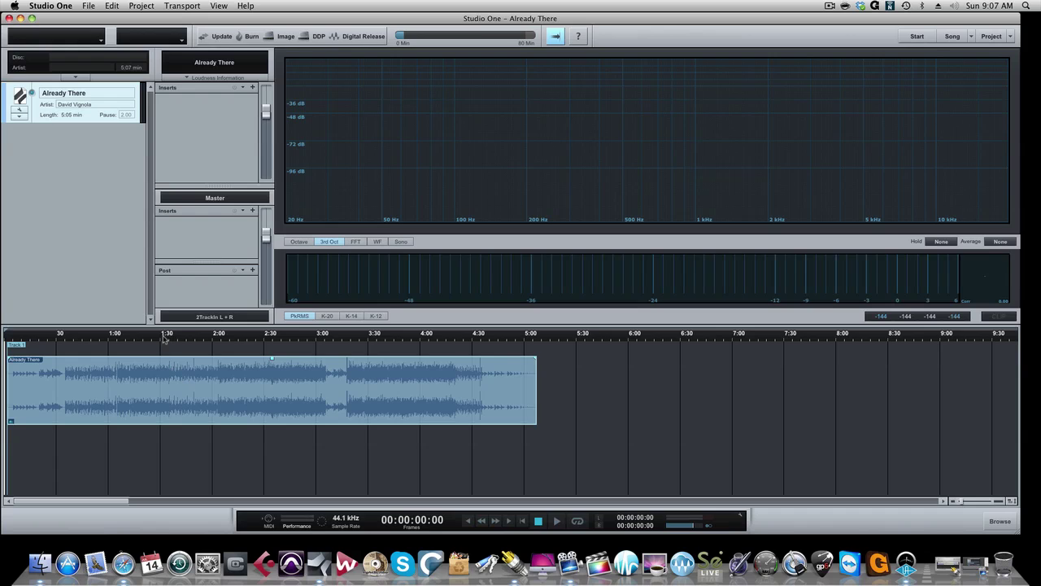
# Step: Play the updated track from about 1:31 to hear the mix change, and return to the start
pyautogui.click(164, 340)
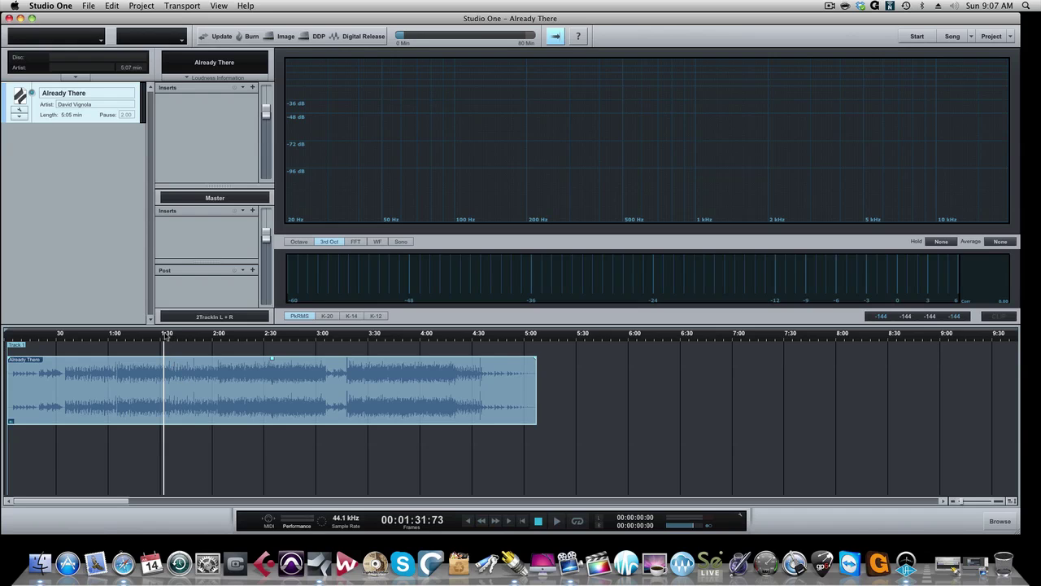
pyautogui.press('space')
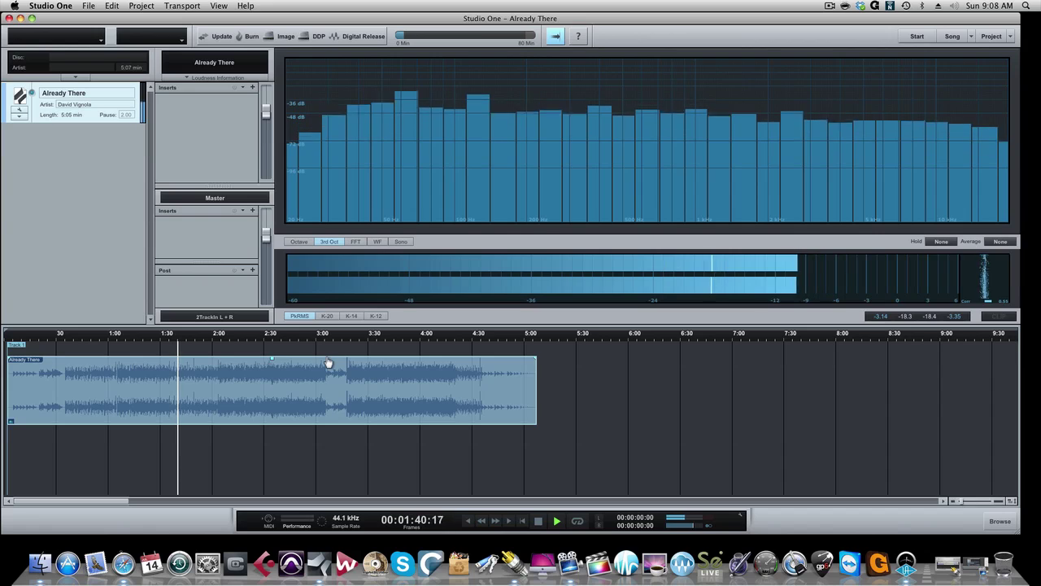
pyautogui.press('space')
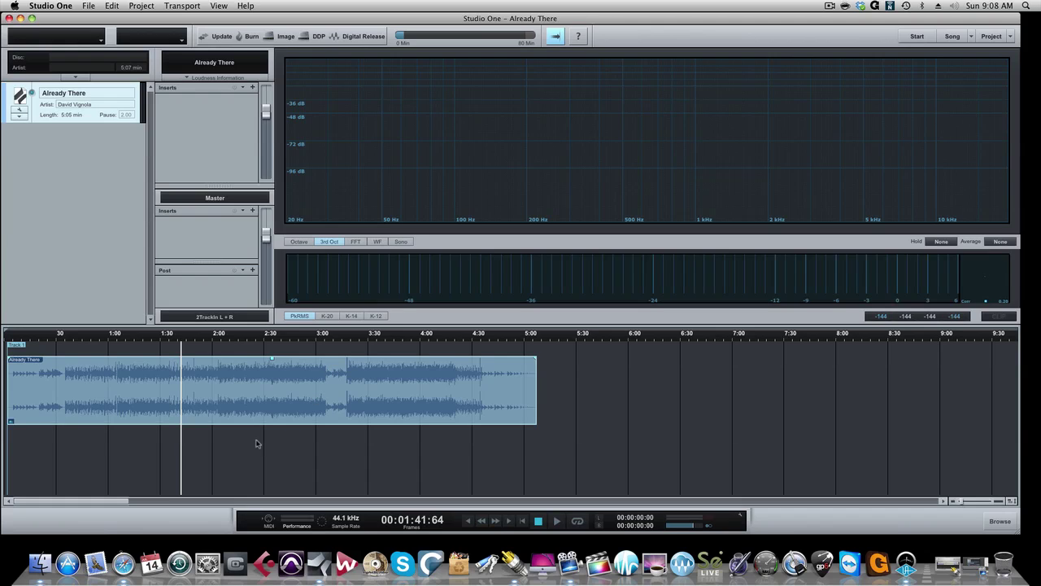
pyautogui.press(',')
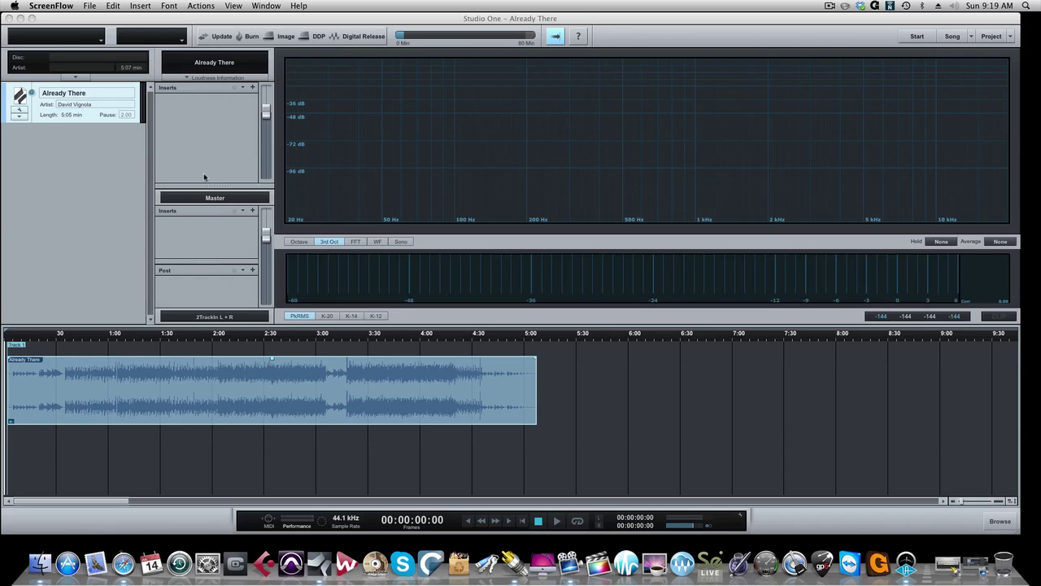
# Step: Add the Pultec Pro EQ from the U/A Plugins folder to the Already There track's inserts and reposition its window
pyautogui.click(1000, 520)
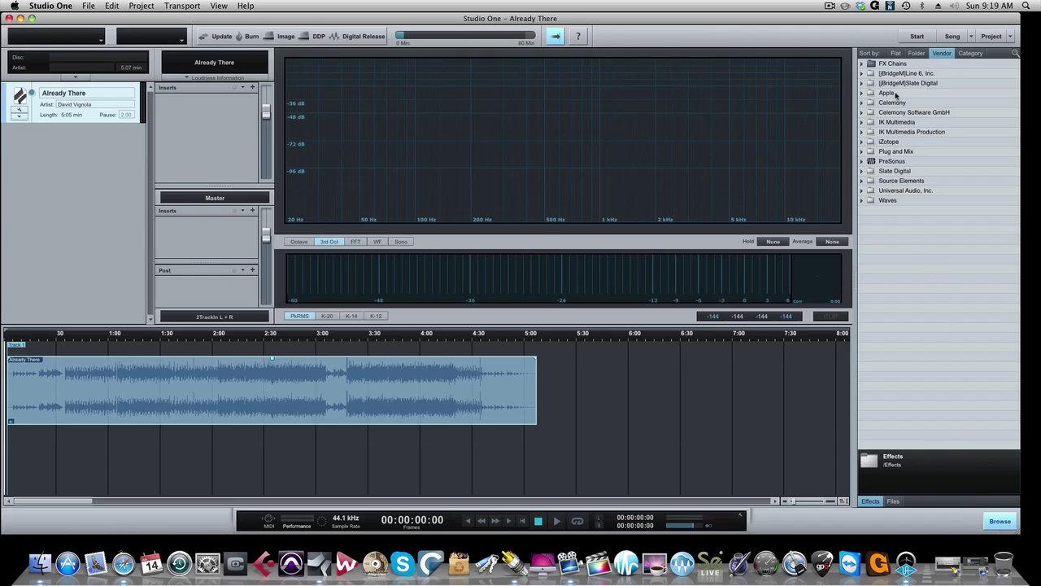
pyautogui.click(893, 501)
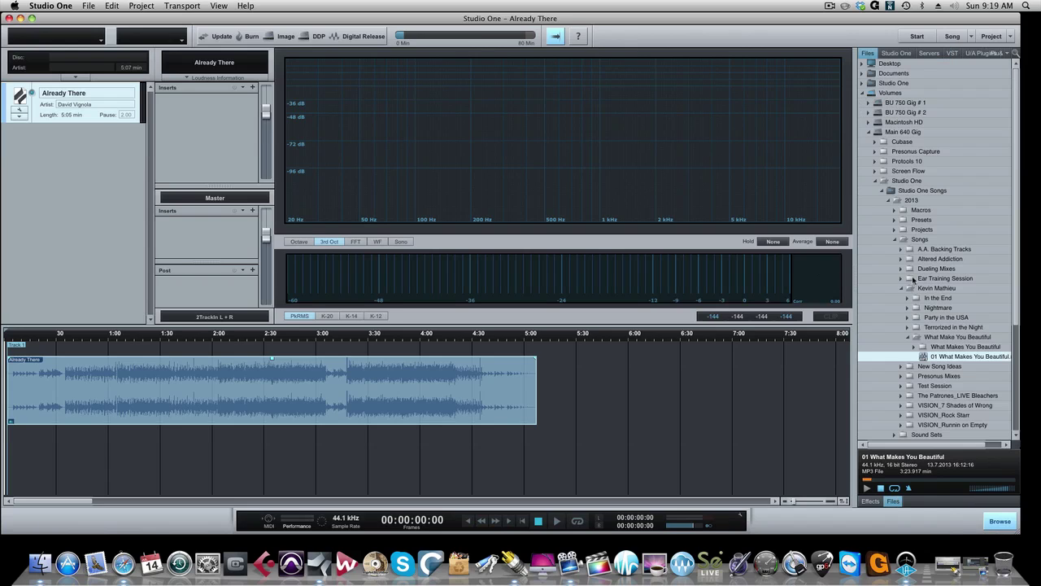
pyautogui.click(981, 52)
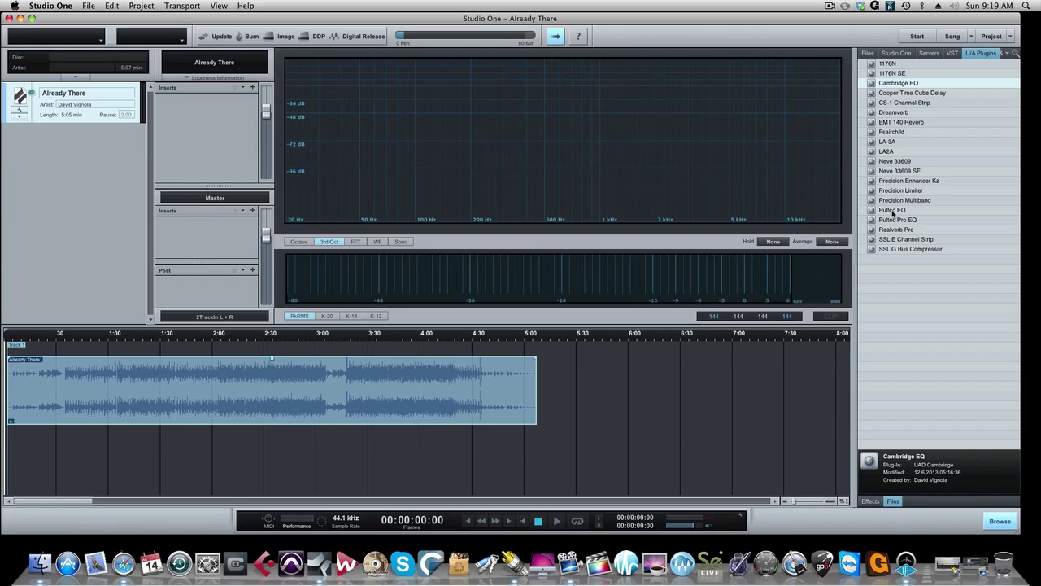
pyautogui.moveTo(893, 220); pyautogui.dragTo(182, 99)
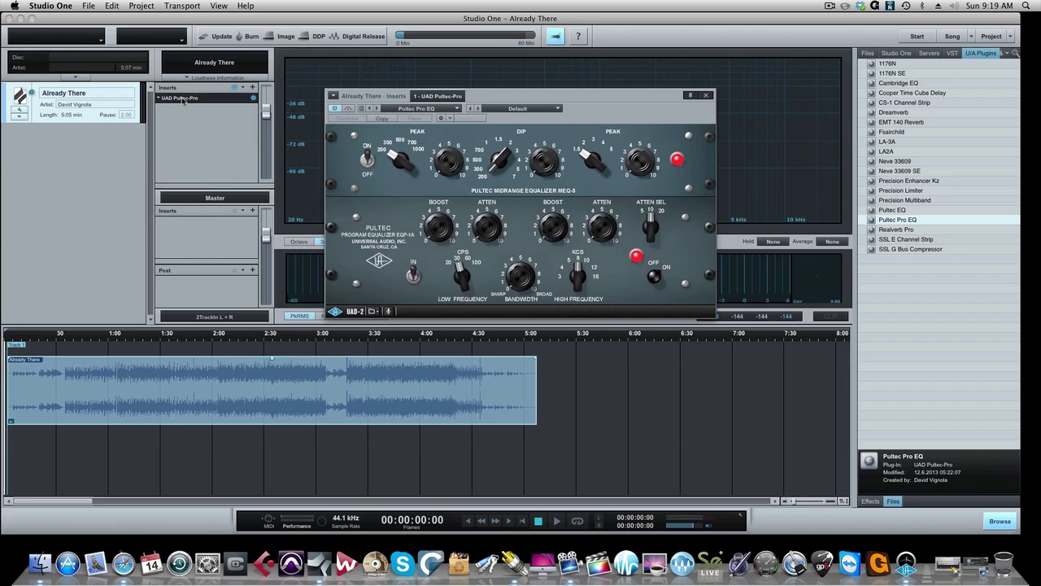
pyautogui.moveTo(618, 101); pyautogui.dragTo(618, 71)
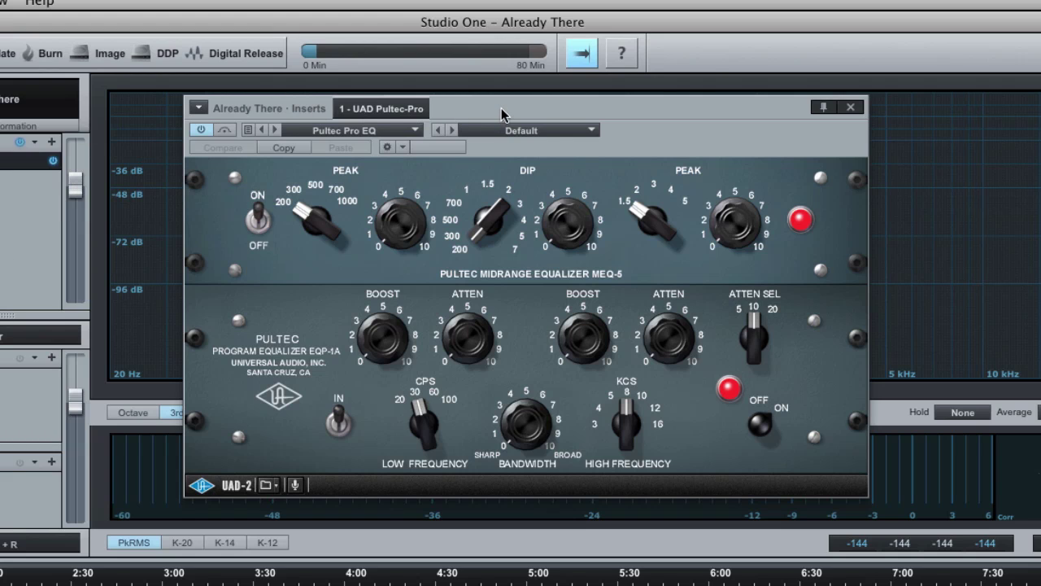
pyautogui.moveTo(501, 110); pyautogui.dragTo(452, 101)
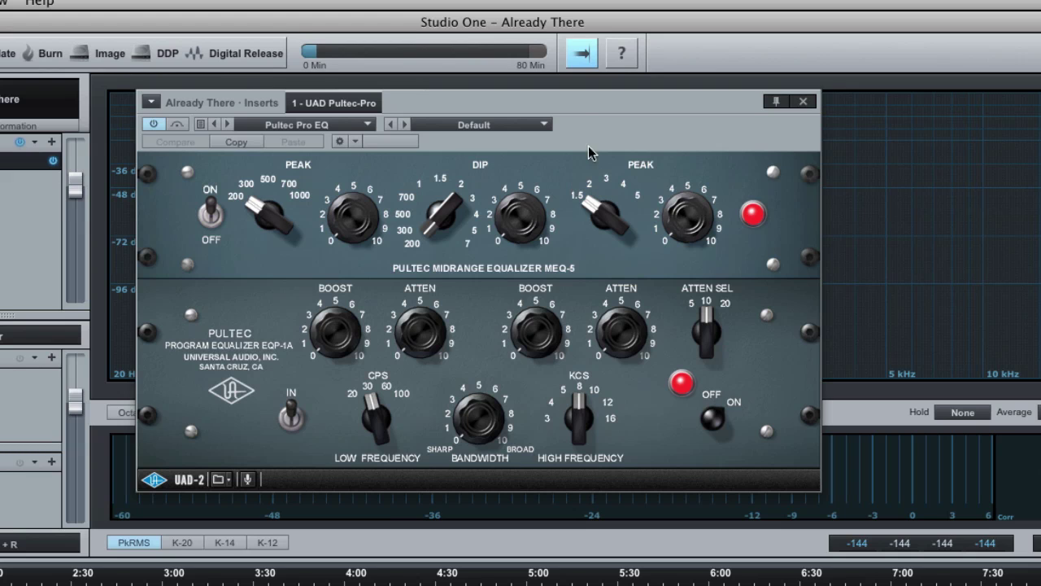
pyautogui.moveTo(581, 105); pyautogui.dragTo(585, 104)
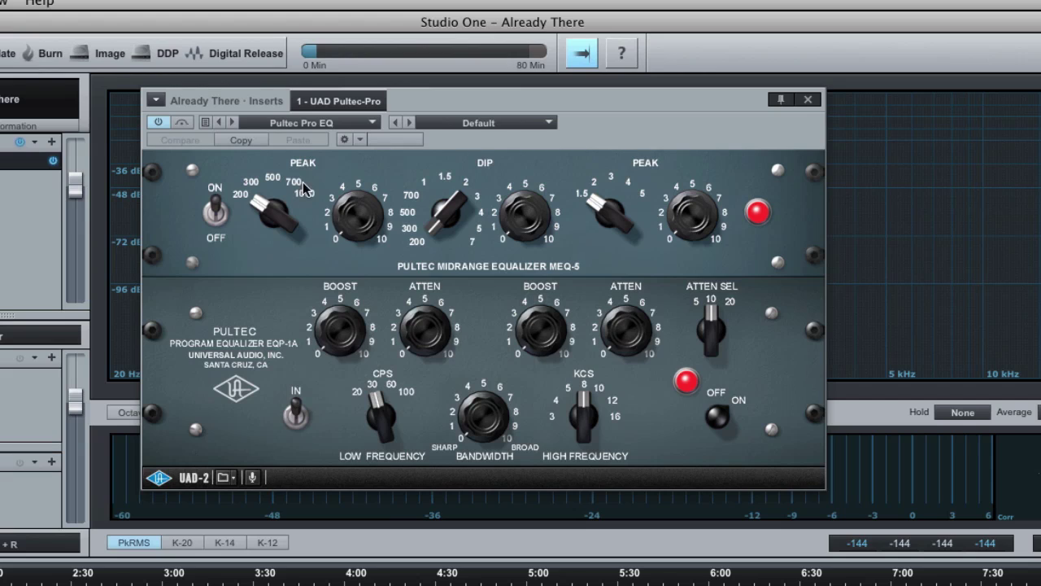
# Step: Compare the track's sound during playback with the Pultec Pro EQ bypassed and active
pyautogui.click(182, 122)
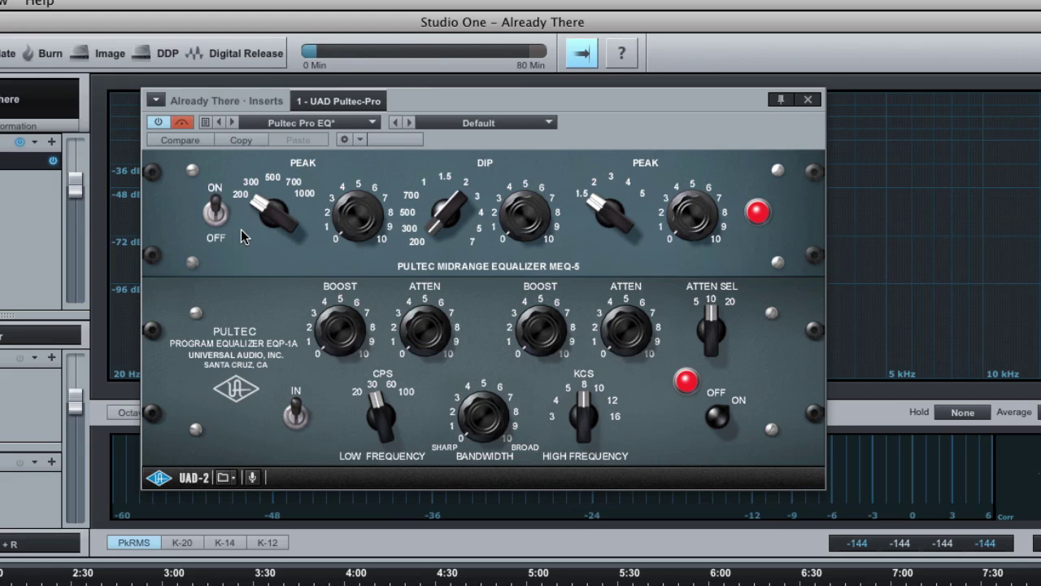
pyautogui.press('space')
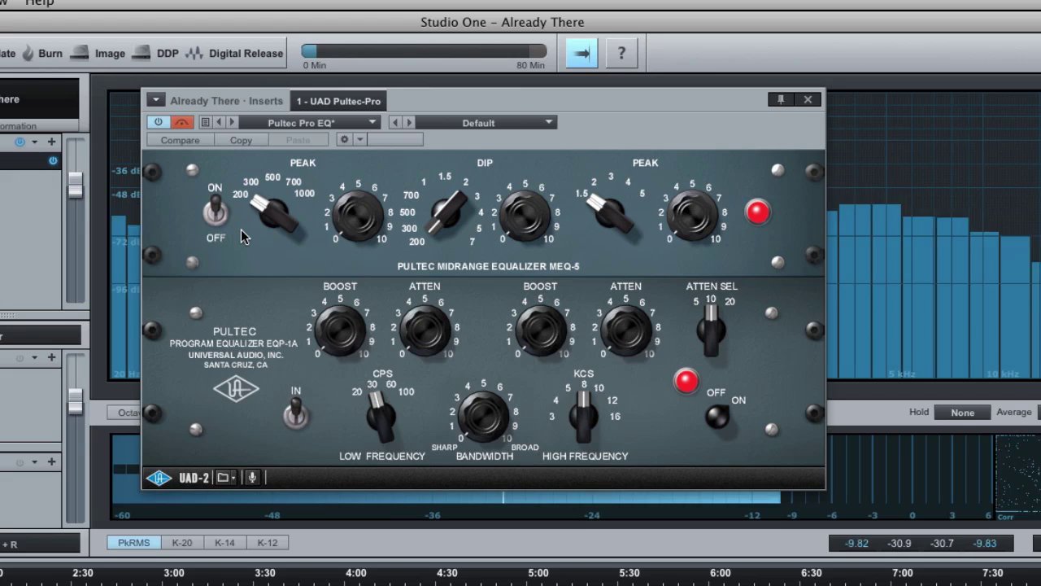
pyautogui.click(183, 123)
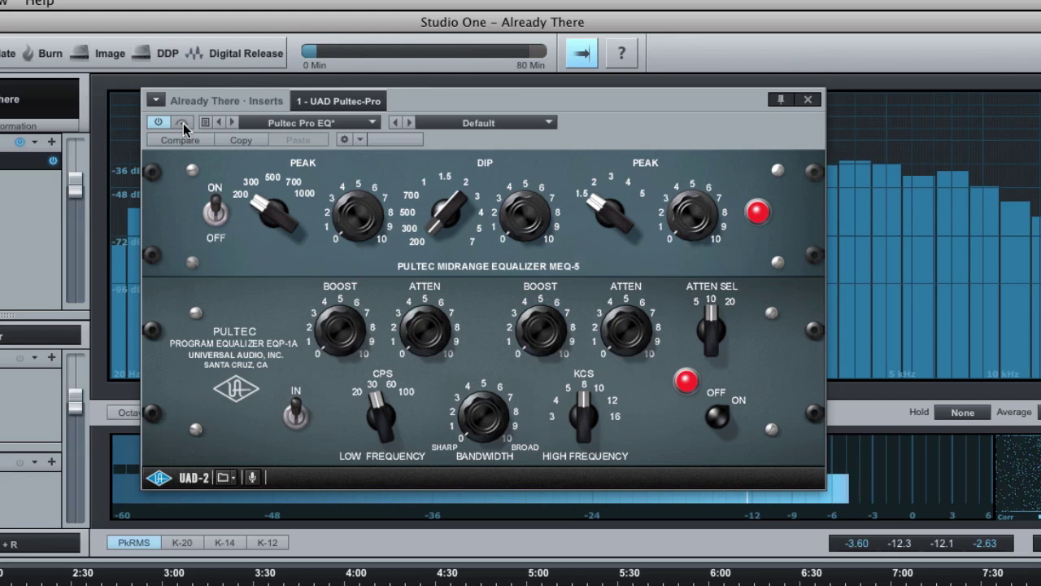
# Step: Audition the track again with the Pultec Pro EQ bypassed and engaged, moving its window off the spectrum display, and leave the EQ active
pyautogui.click(184, 125)
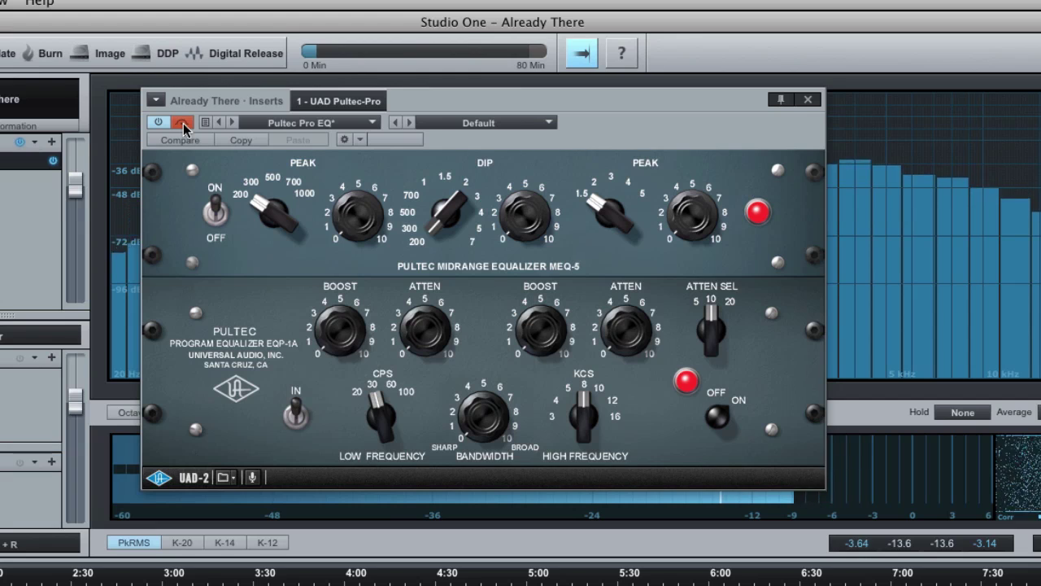
pyautogui.click(184, 124)
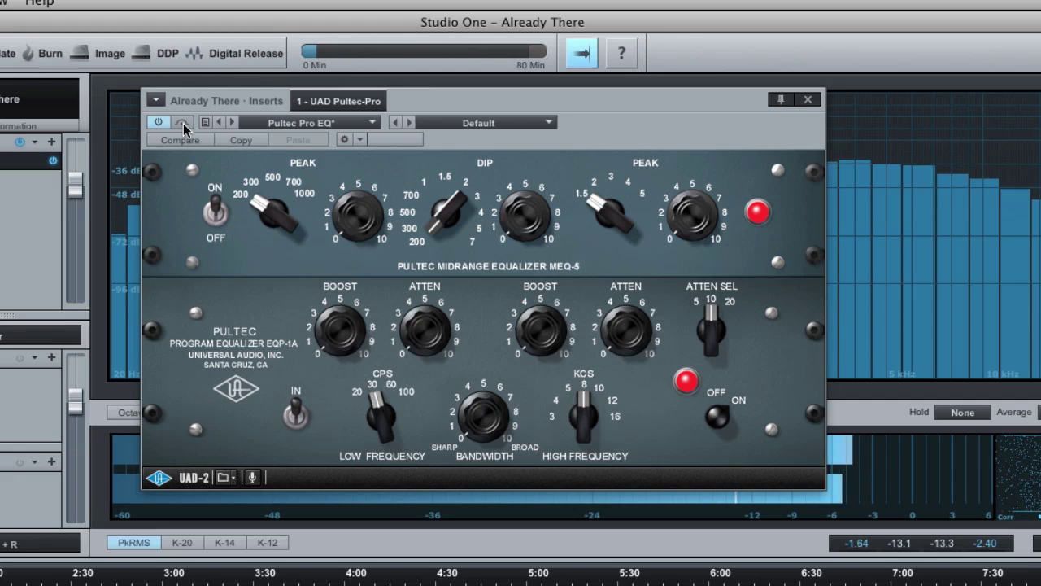
pyautogui.press('space')
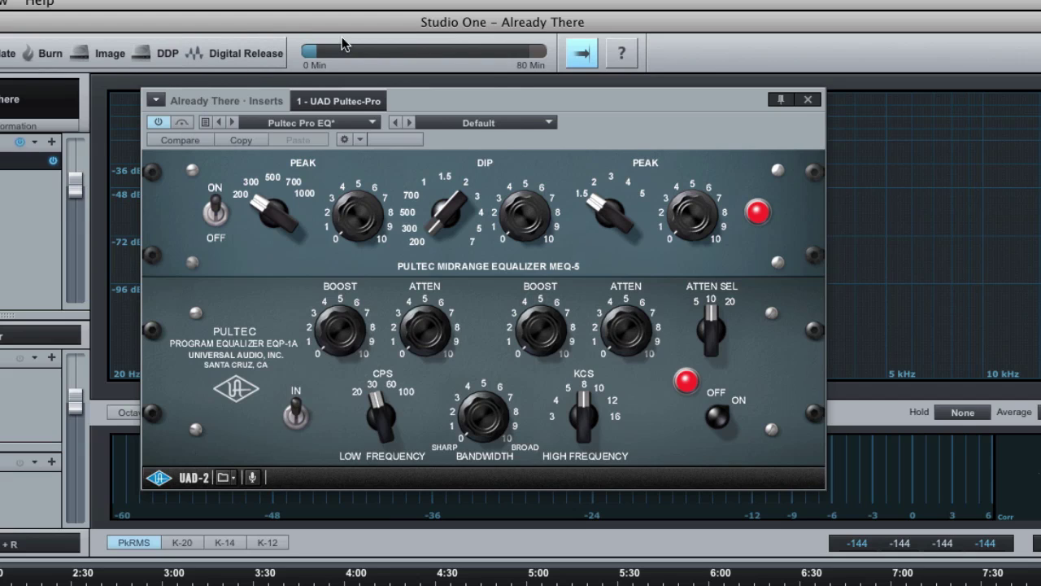
pyautogui.moveTo(516, 91); pyautogui.dragTo(703, 94)
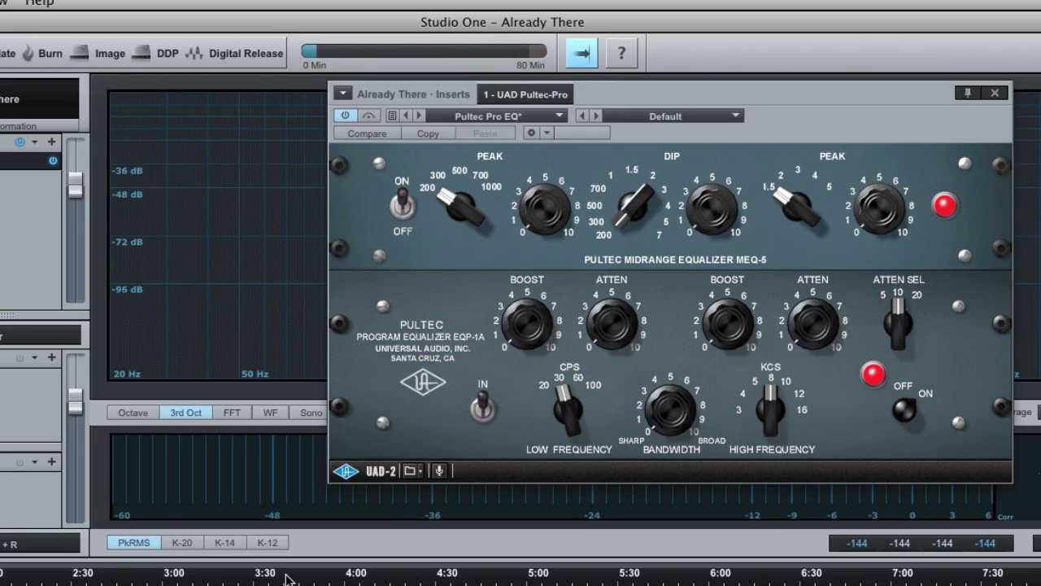
pyautogui.click(368, 116)
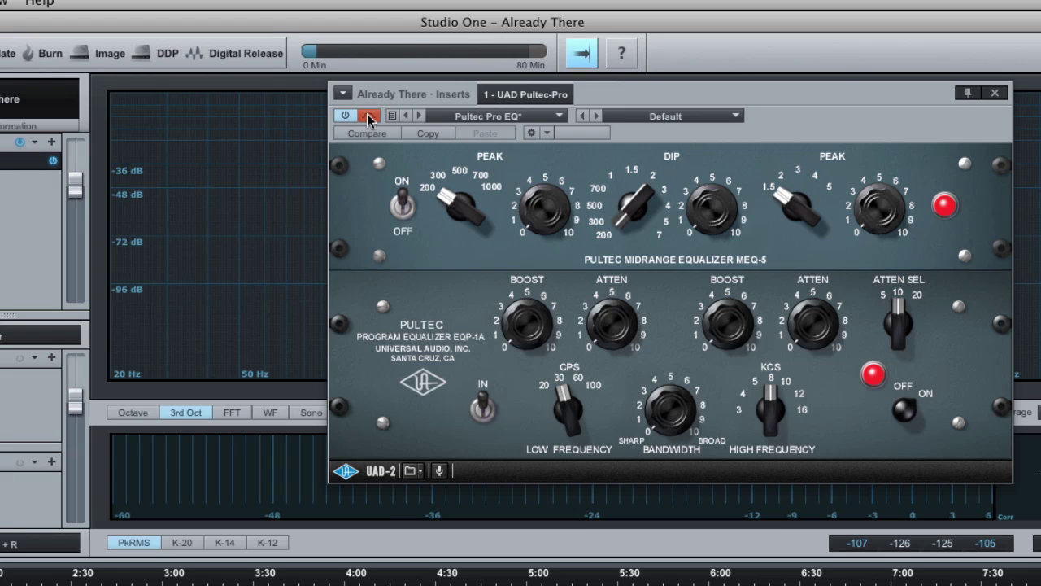
pyautogui.press('space')
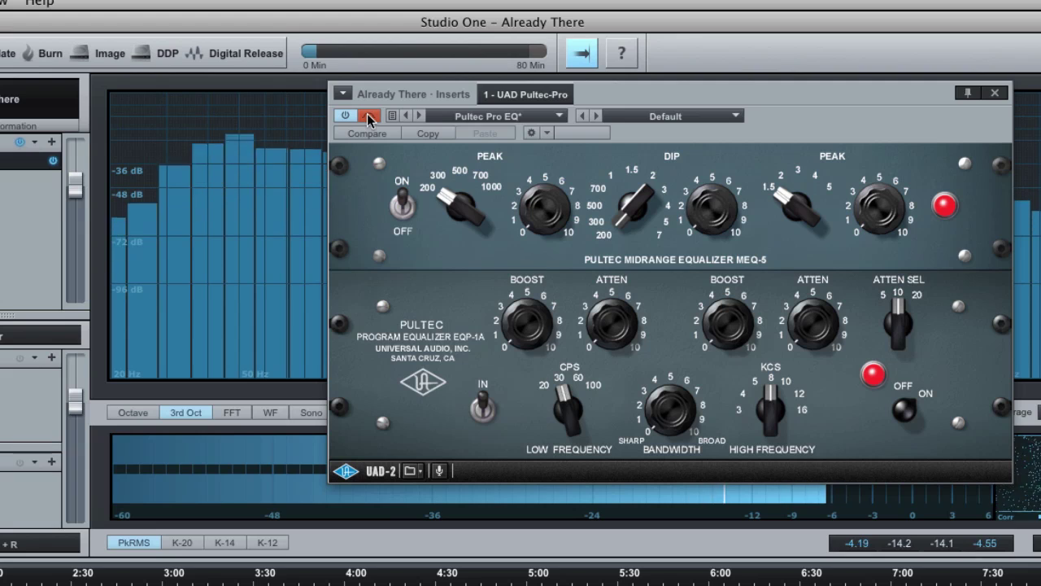
pyautogui.click(368, 116)
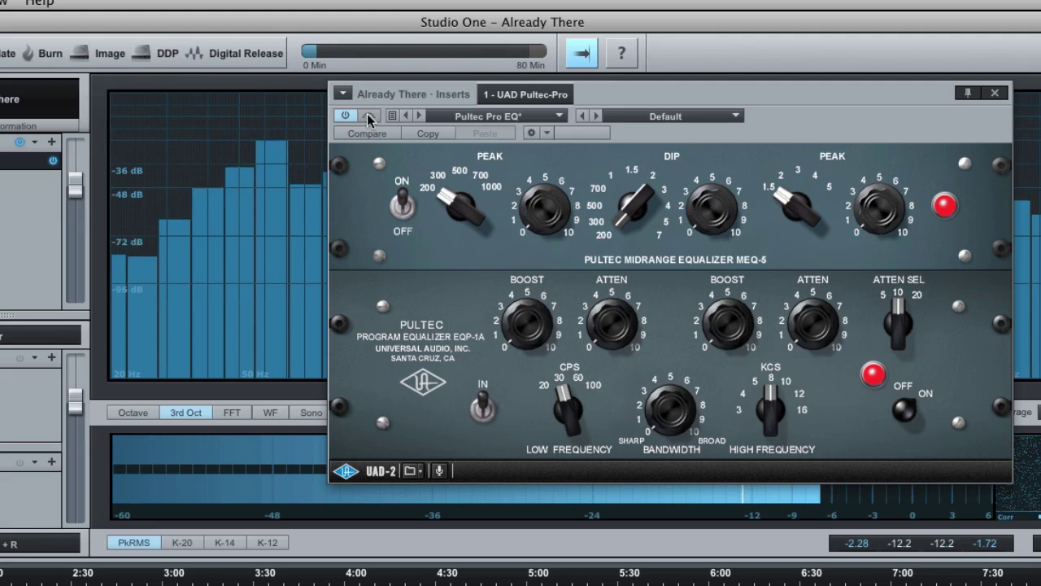
pyautogui.press('space')
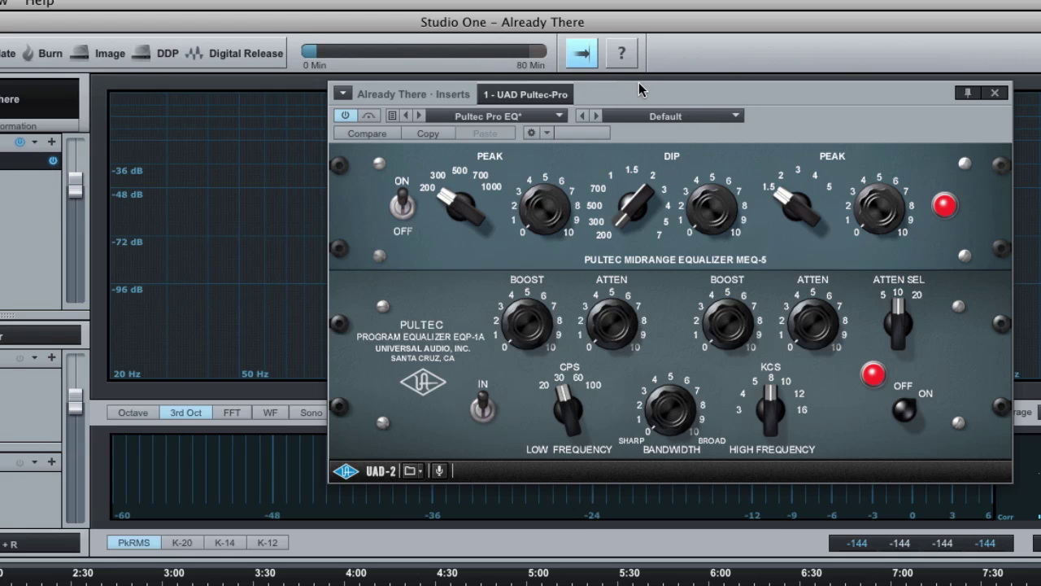
# Step: Reposition the Pultec Pro EQ window over the meters so the track inserts and the browser stay uncovered
pyautogui.moveTo(638, 93); pyautogui.dragTo(442, 83)
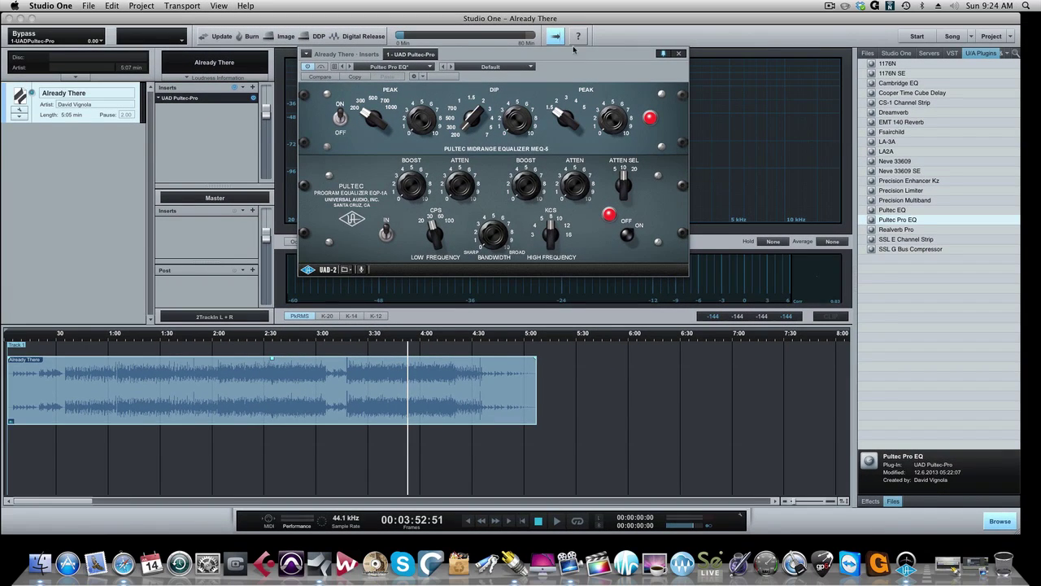
pyautogui.moveTo(583, 94); pyautogui.dragTo(878, 74)
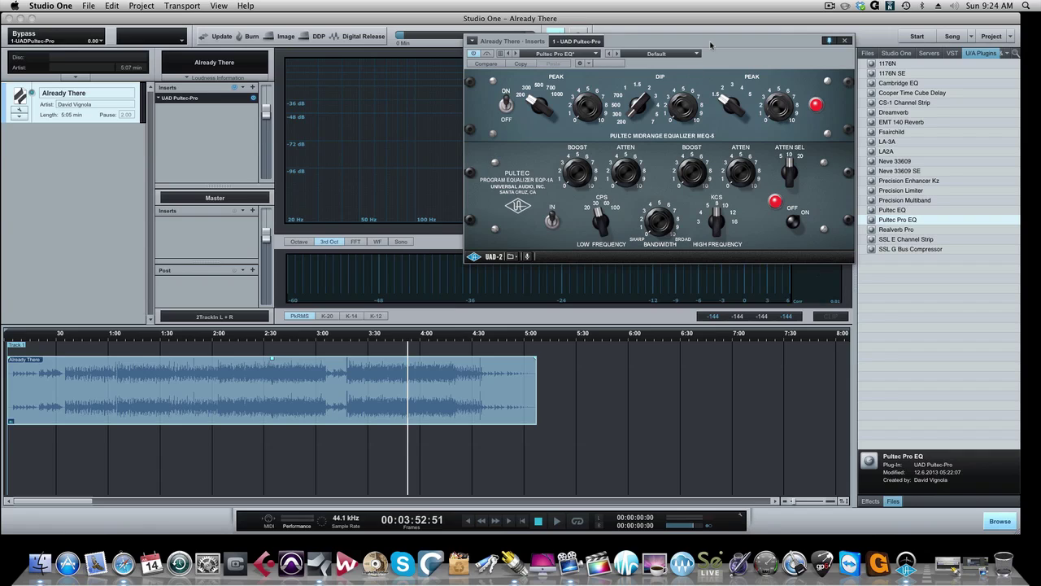
pyautogui.moveTo(711, 44); pyautogui.dragTo(690, 44)
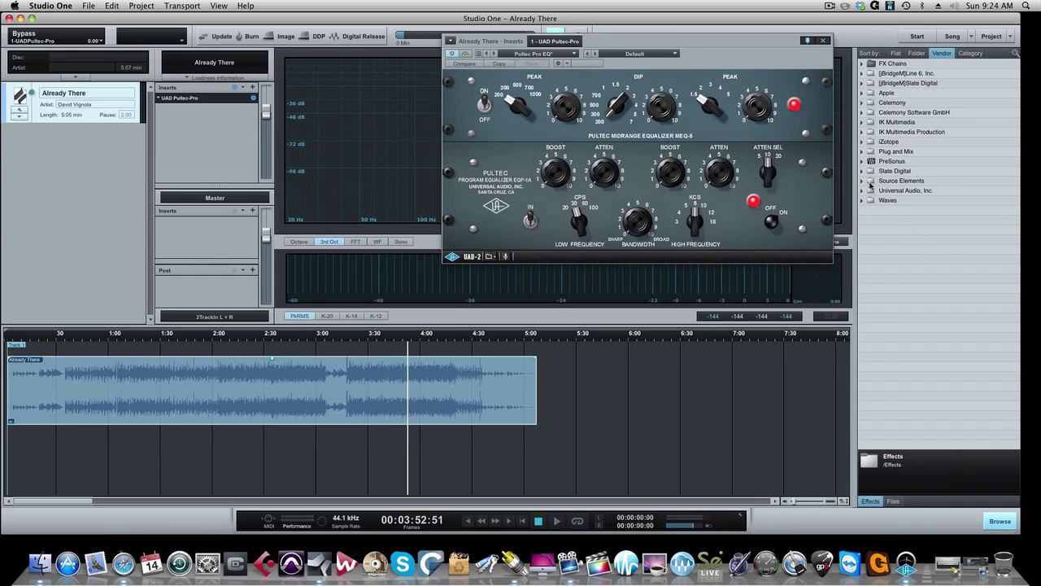
# Step: Add UAD Precision K-Stereo from the Universal Audio effects after the Pultec on the Already There track and place its window below the Pultec's
pyautogui.click(862, 192)
pyautogui.scroll(-4, 937, 305)
pyautogui.scroll(-2, 937, 306)
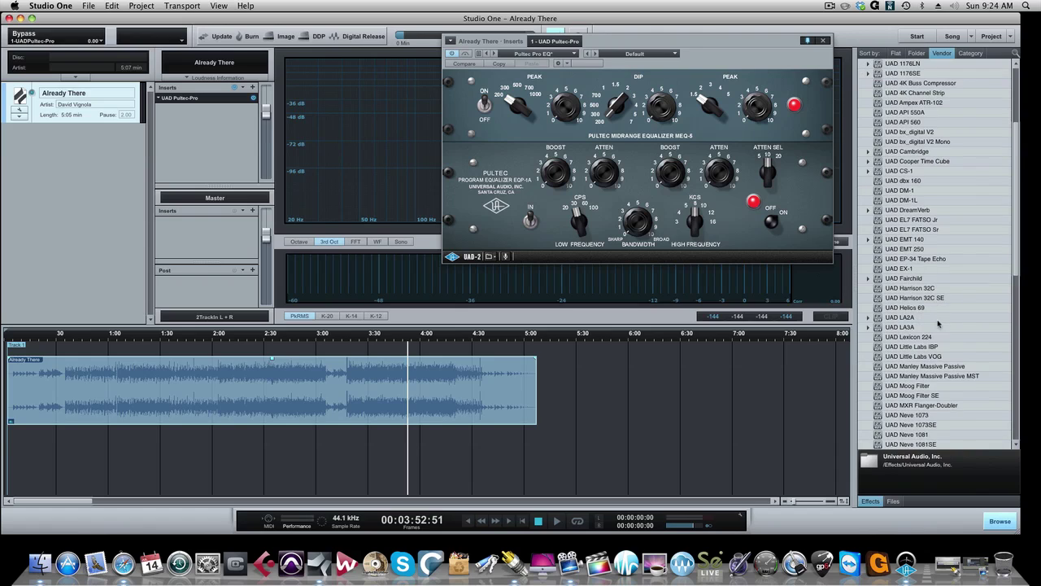
pyautogui.scroll(-3, 929, 333)
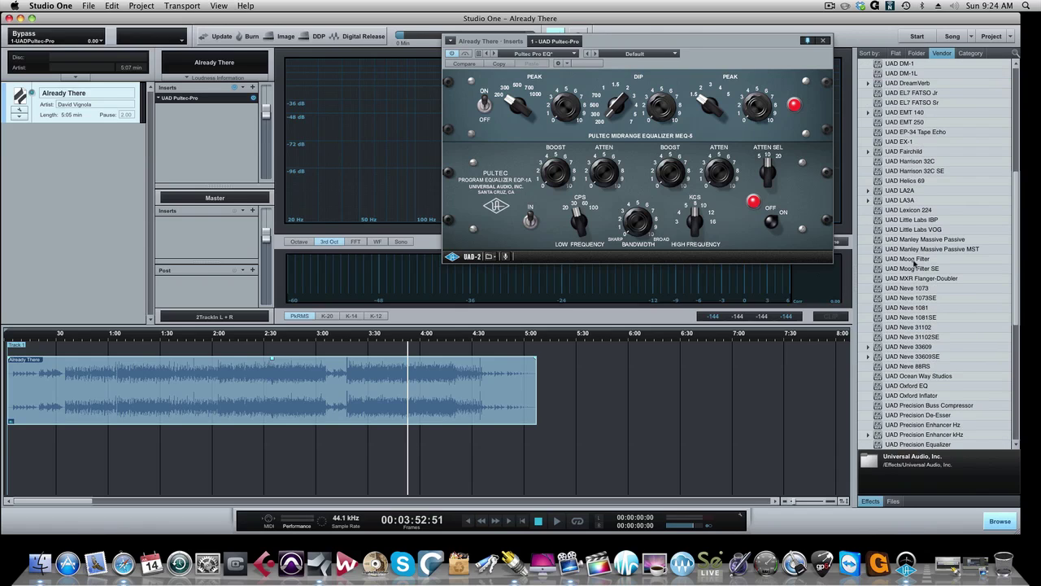
pyautogui.scroll(-2, 914, 262)
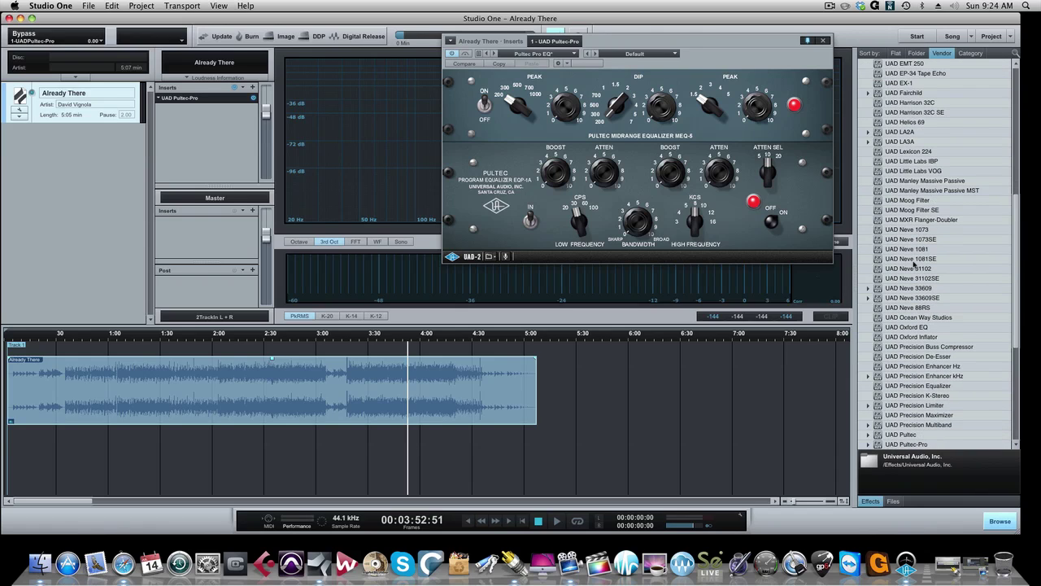
pyautogui.click(937, 379)
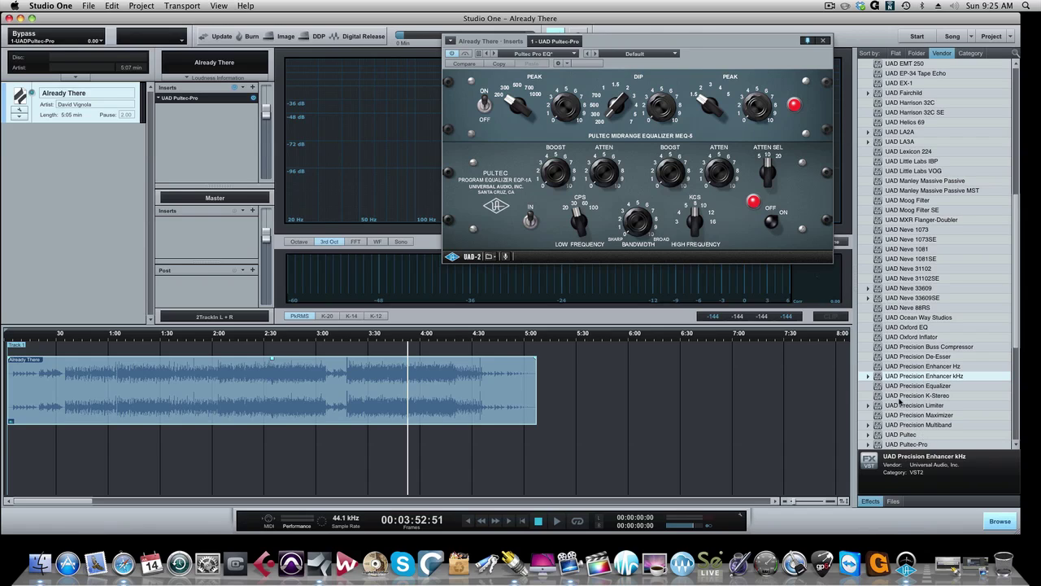
pyautogui.moveTo(916, 397); pyautogui.dragTo(209, 116)
pyautogui.moveTo(595, 107); pyautogui.dragTo(582, 157)
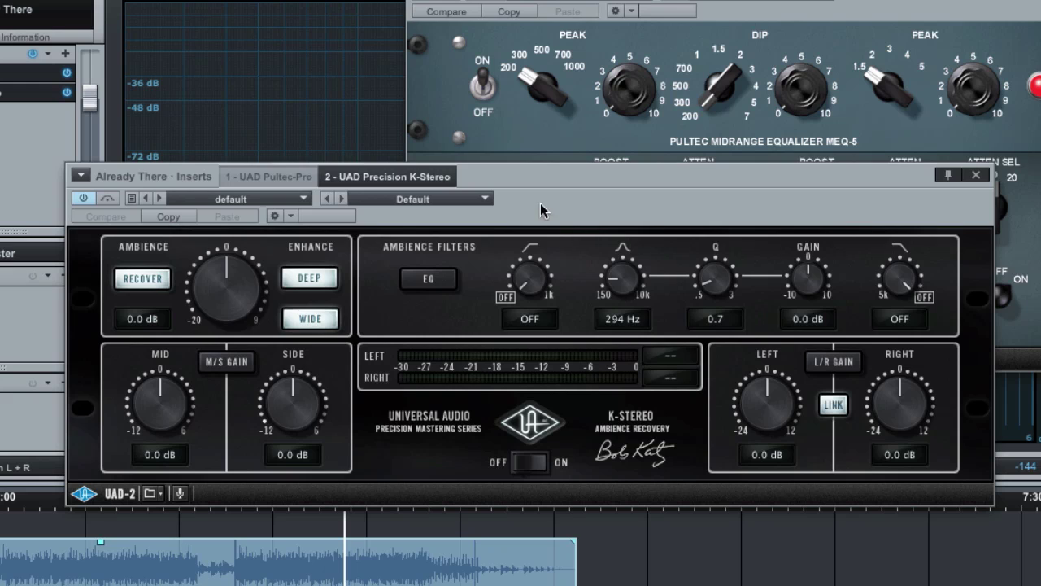
pyautogui.moveTo(559, 181); pyautogui.dragTo(553, 214)
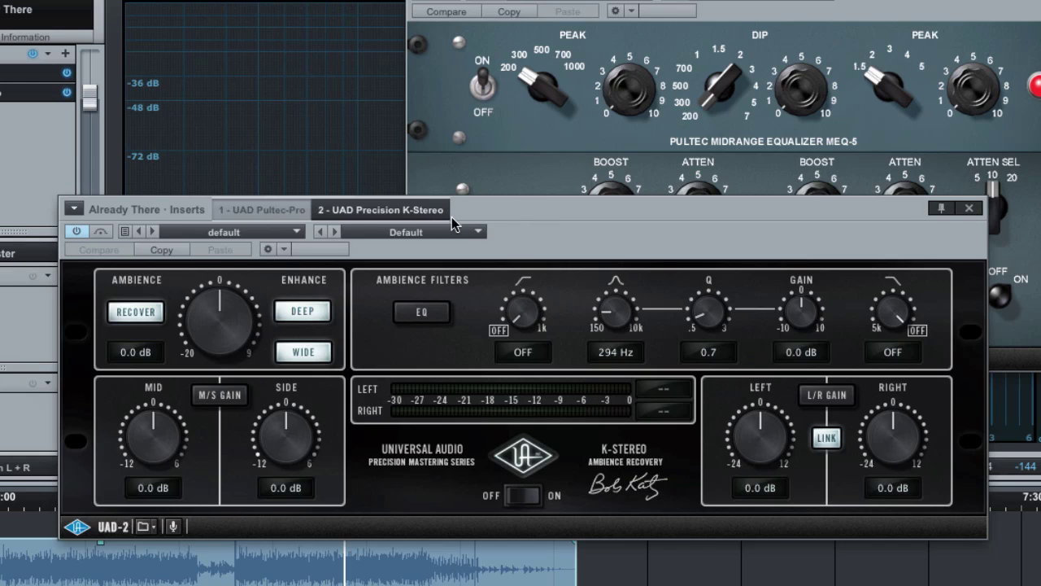
# Step: Load the BK-MSTR-Warm Ambience preset in Precision K-Stereo
pyautogui.click(476, 231)
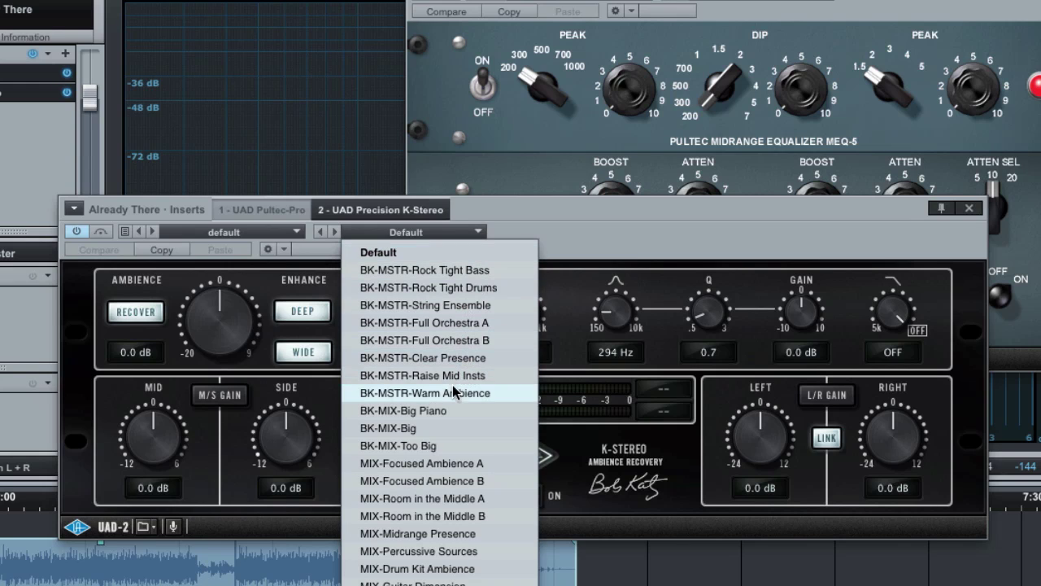
pyautogui.click(423, 394)
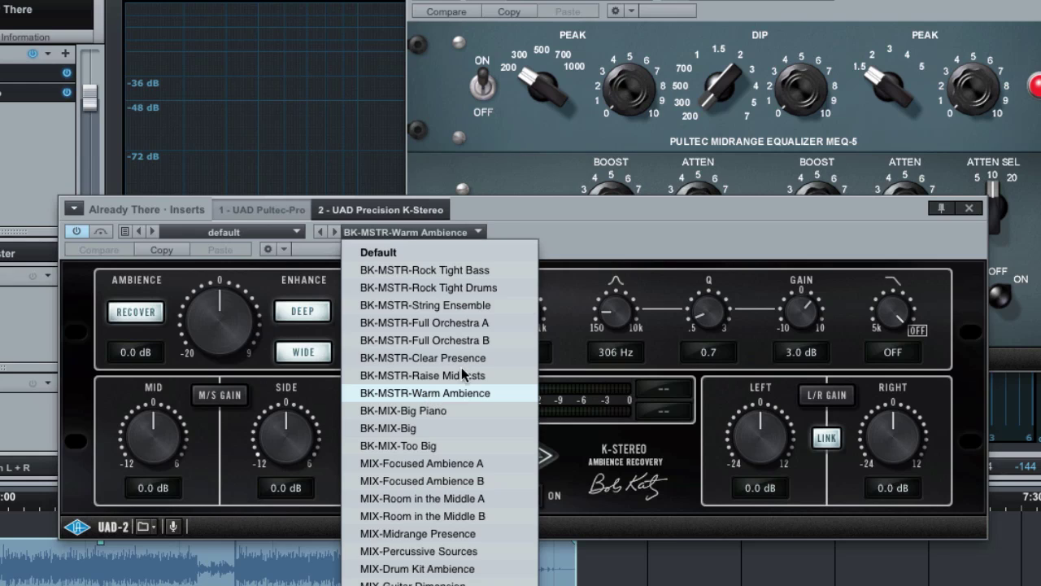
pyautogui.click(569, 233)
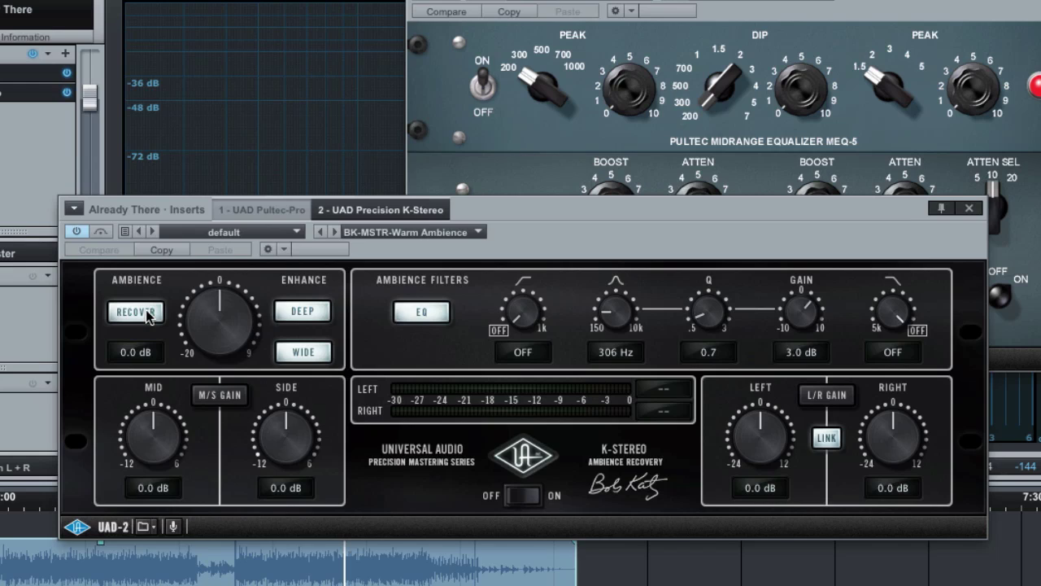
# Step: Play the track from about 3:28 to compare Precision K-Stereo switched off and on, repositioning its window clear of the timeline
pyautogui.click(518, 460)
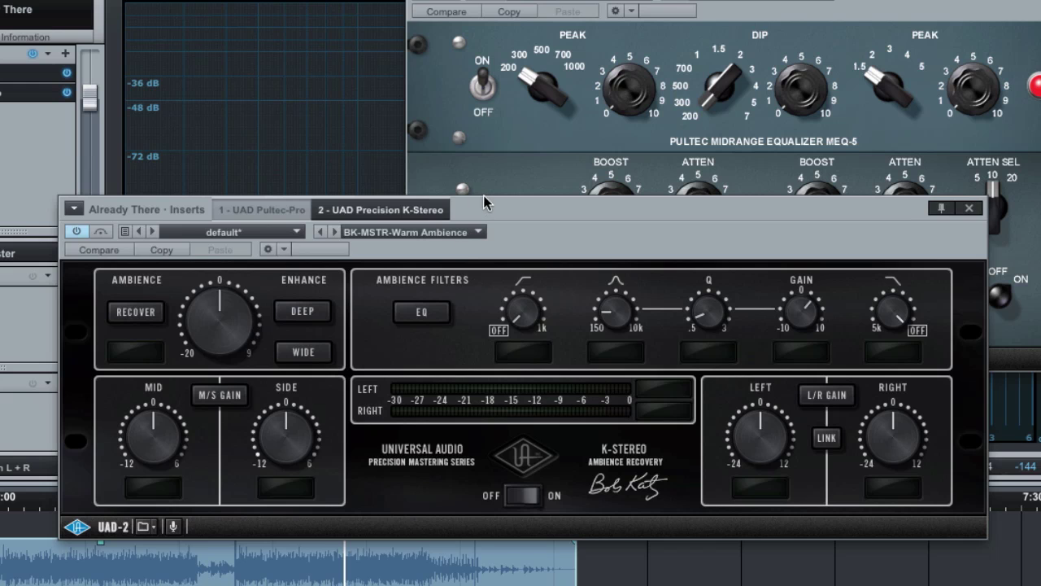
pyautogui.moveTo(484, 198); pyautogui.dragTo(551, 162)
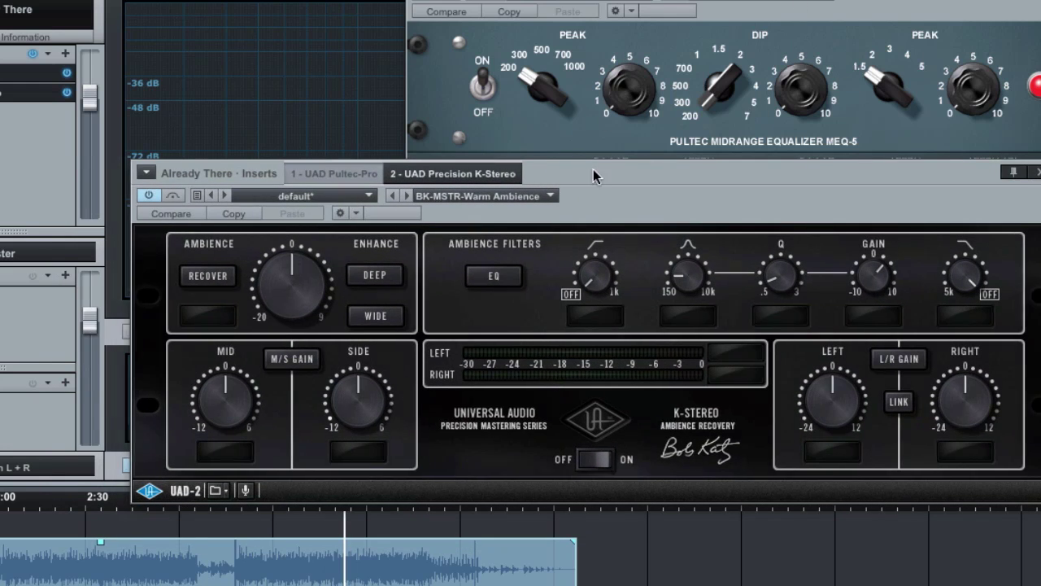
pyautogui.moveTo(578, 172); pyautogui.dragTo(620, 161)
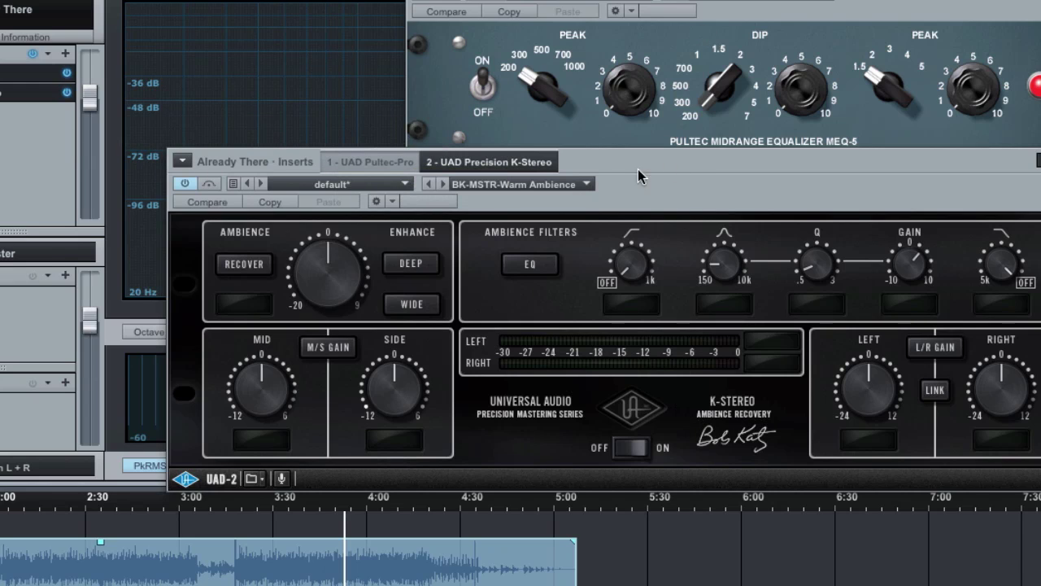
pyautogui.click(266, 503)
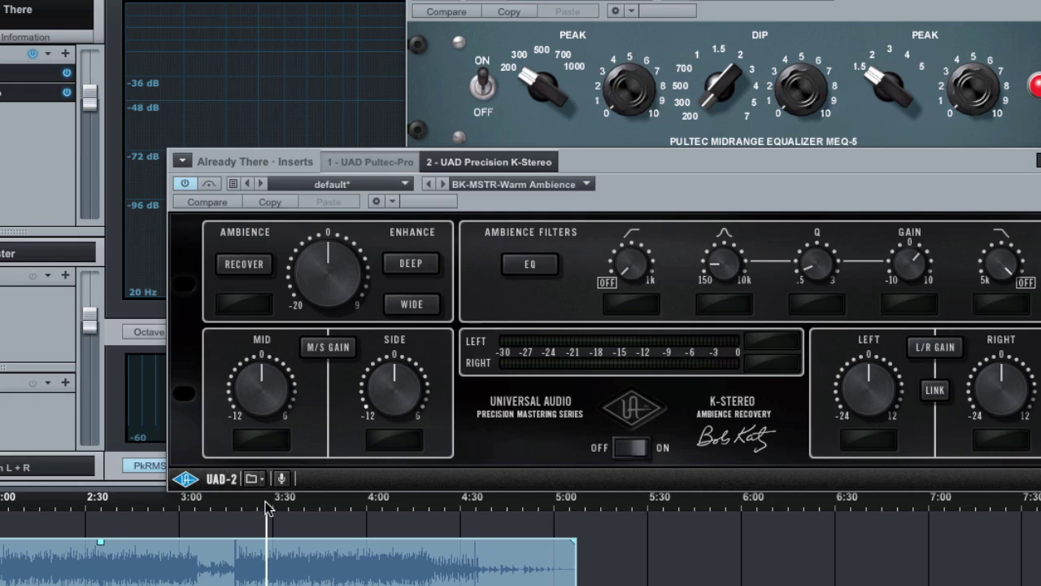
pyautogui.press('space')
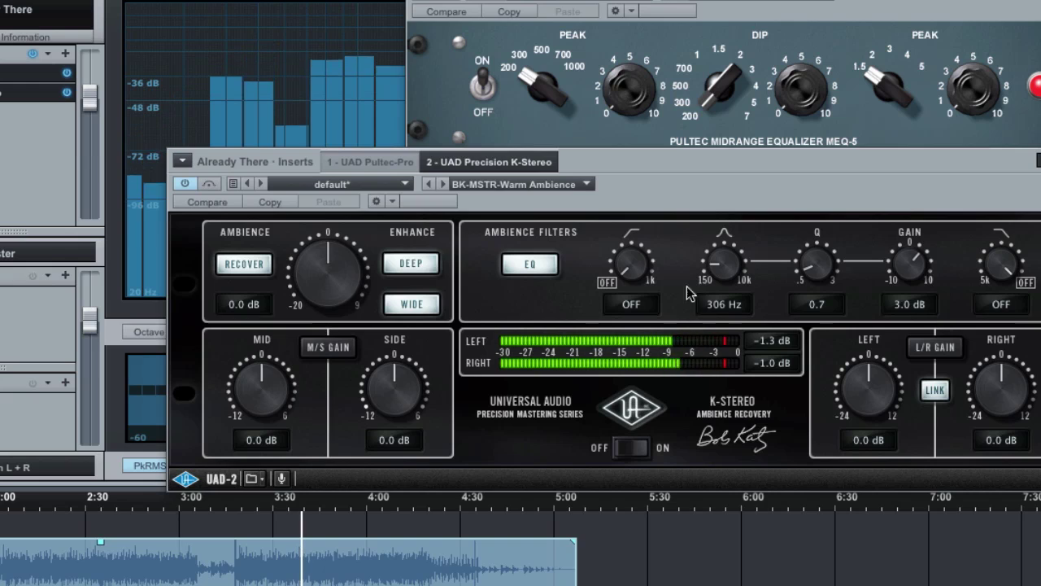
pyautogui.click(632, 413)
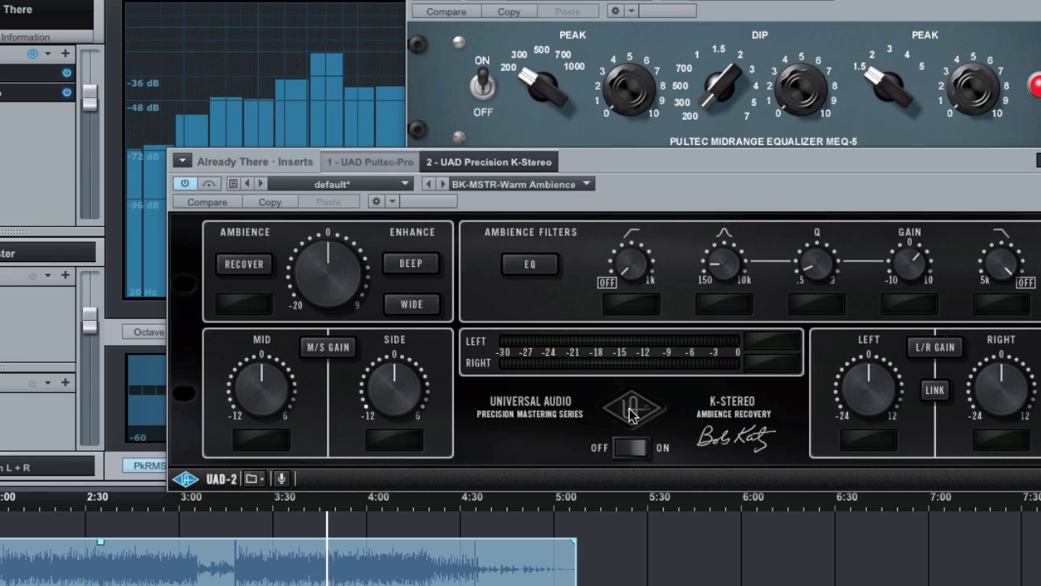
pyautogui.click(632, 412)
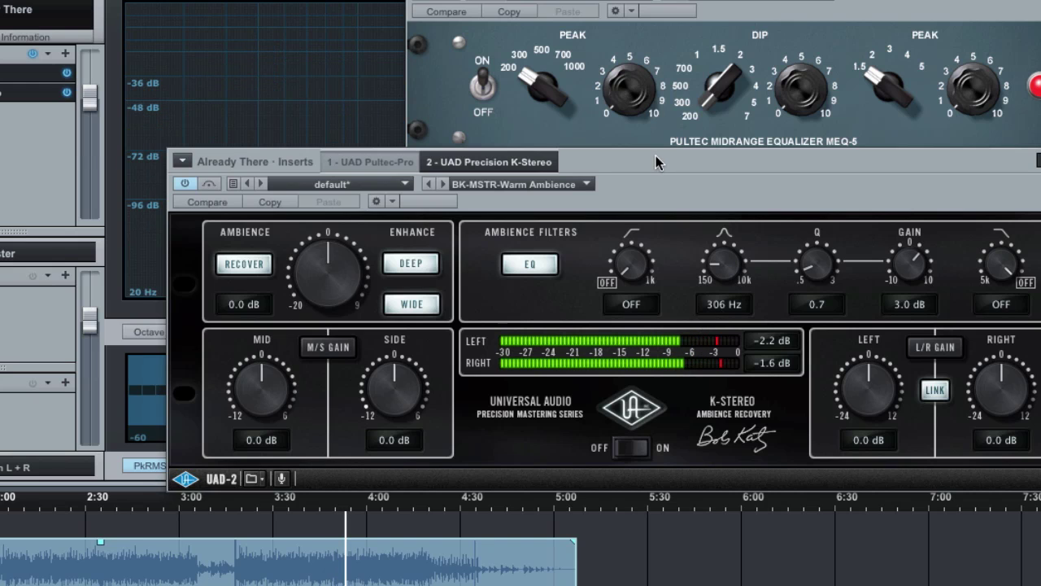
pyautogui.moveTo(656, 161); pyautogui.dragTo(641, 55)
pyautogui.press('space')
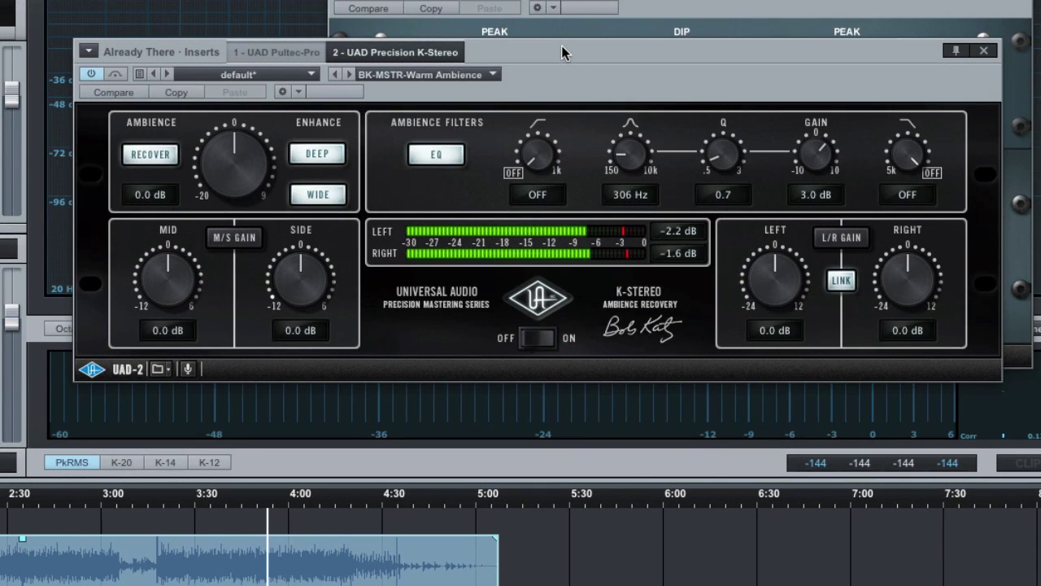
# Step: Audition the track again from about 3:50, starting with Precision K-Stereo switched off and turning it on during playback
pyautogui.moveTo(562, 46); pyautogui.dragTo(562, 87)
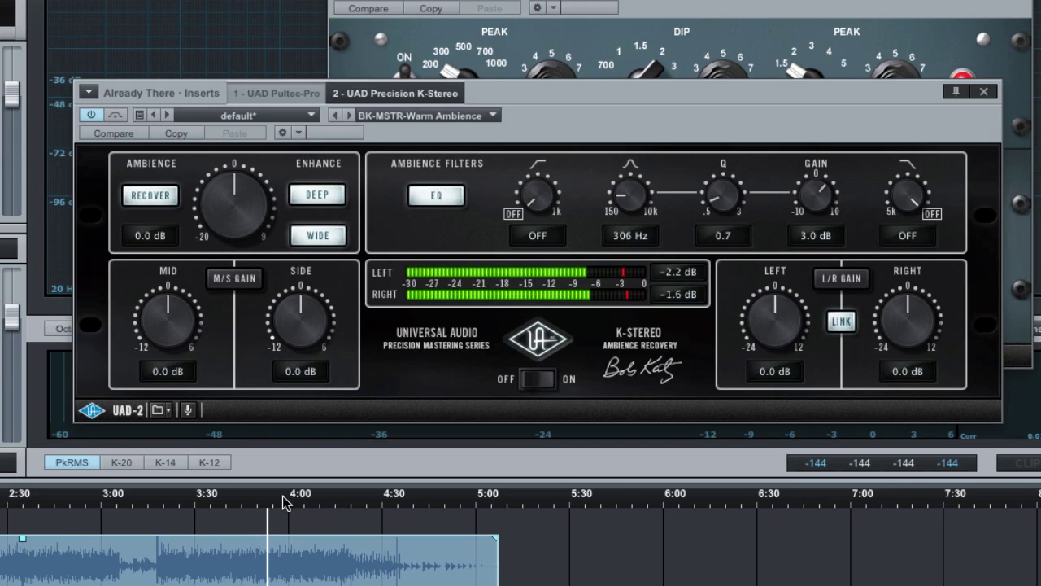
pyautogui.click(537, 378)
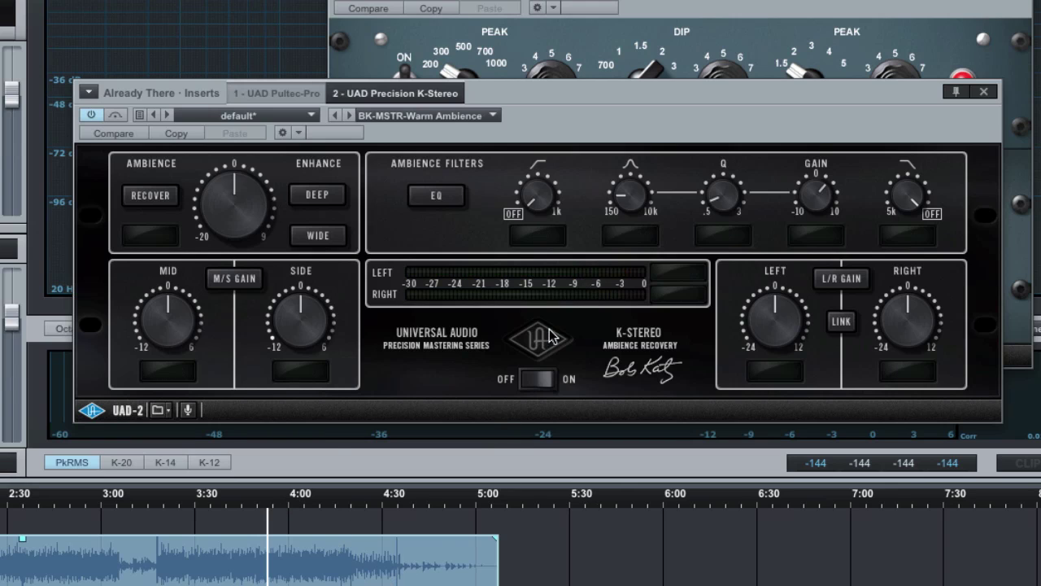
pyautogui.click(257, 493)
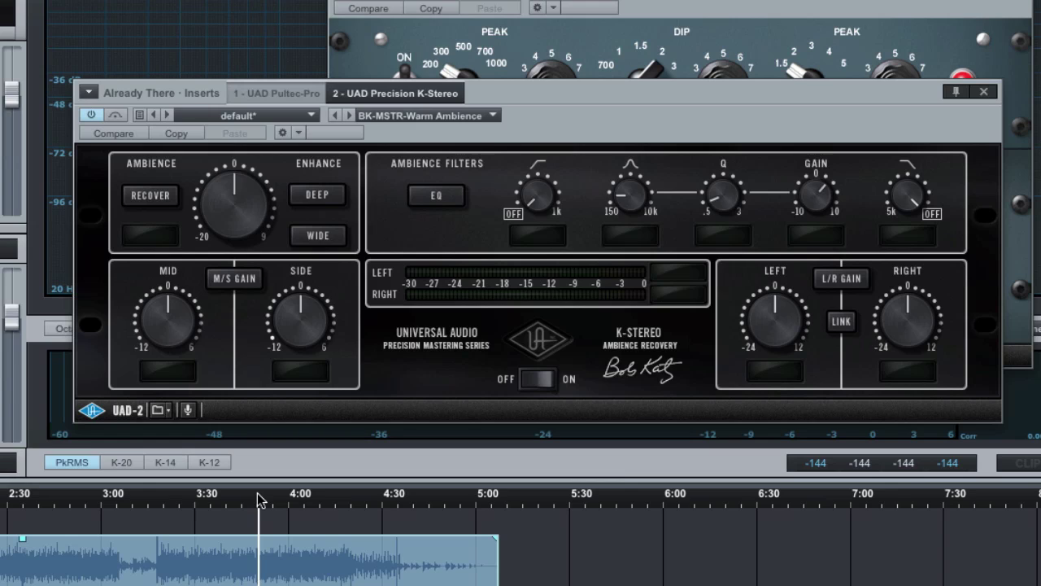
pyautogui.press('space')
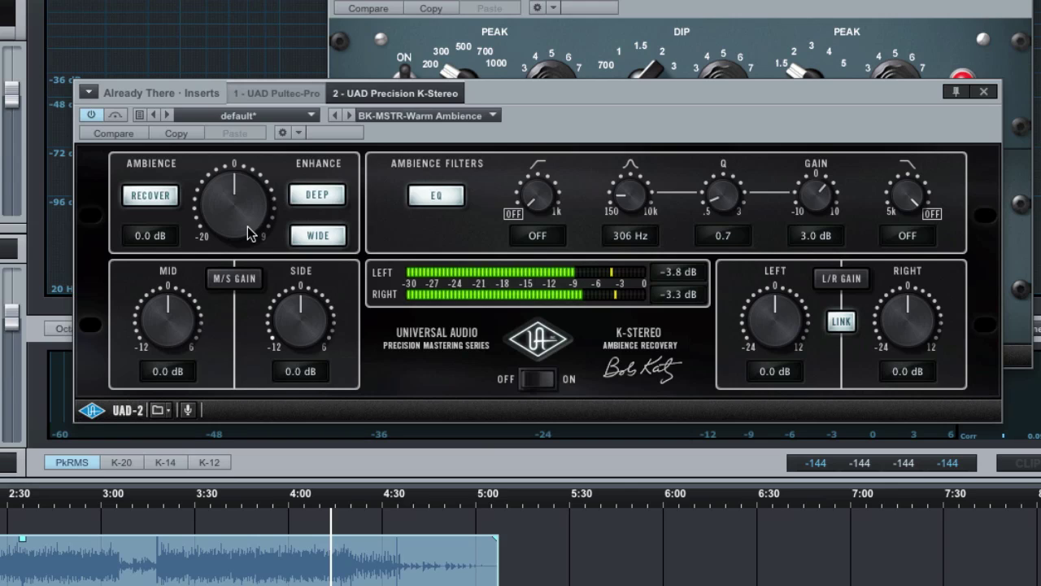
# Step: Raise the Precision K-Stereo ambience to 1.5 dB and start playback from about 3:47 with the plug-in switched off
pyautogui.moveTo(225, 197); pyautogui.dragTo(258, 179)
pyautogui.moveTo(244, 198); pyautogui.dragTo(244, 177)
pyautogui.click(285, 500)
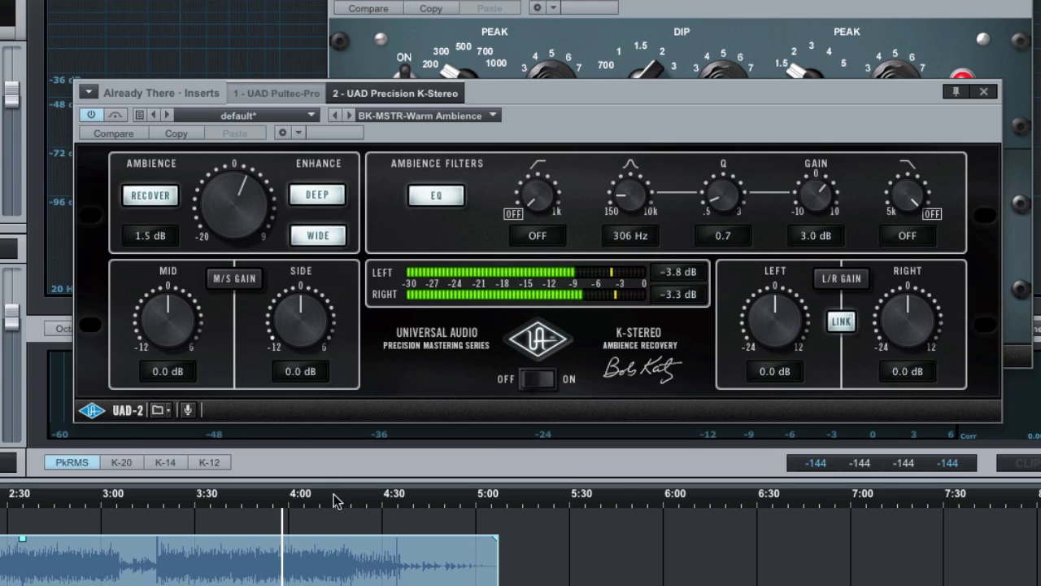
pyautogui.click(251, 503)
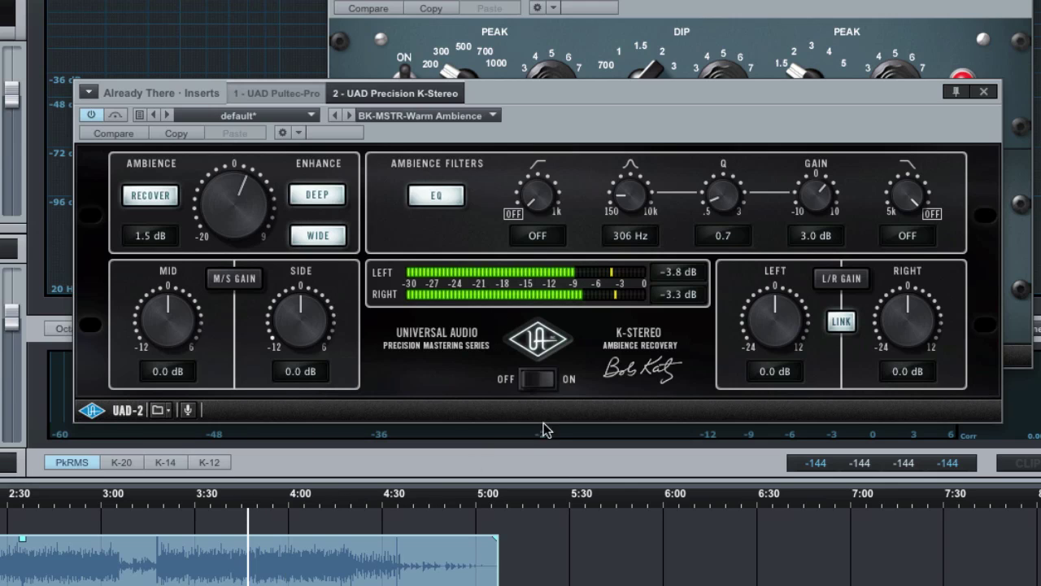
pyautogui.click(532, 342)
pyautogui.press('space')
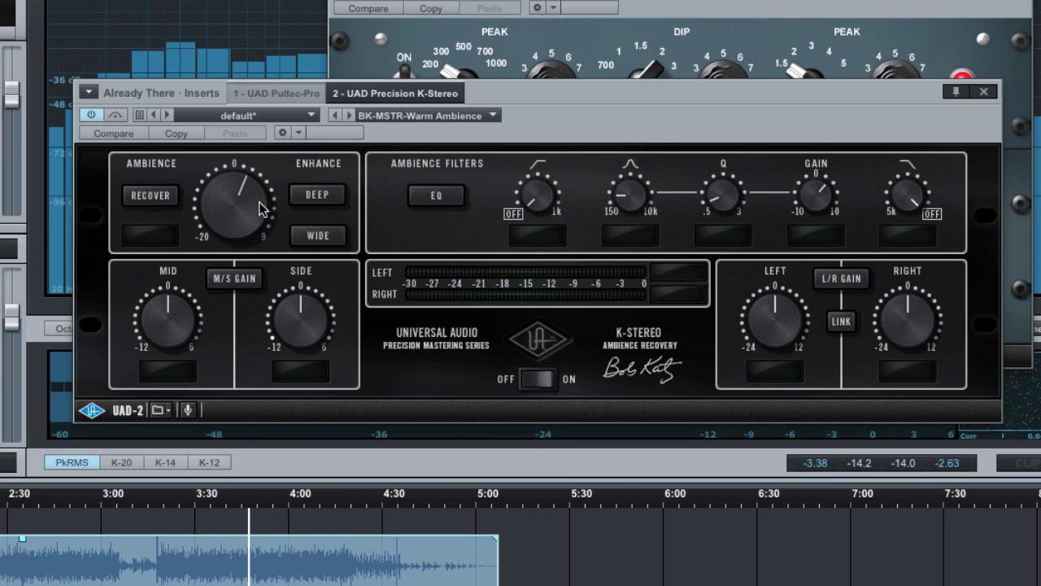
# Step: Switch Precision K-Stereo on during playback, audition the ambience at 9.0 dB, and return it to 1.5 dB
pyautogui.click(534, 342)
pyautogui.moveTo(239, 191); pyautogui.dragTo(250, 229)
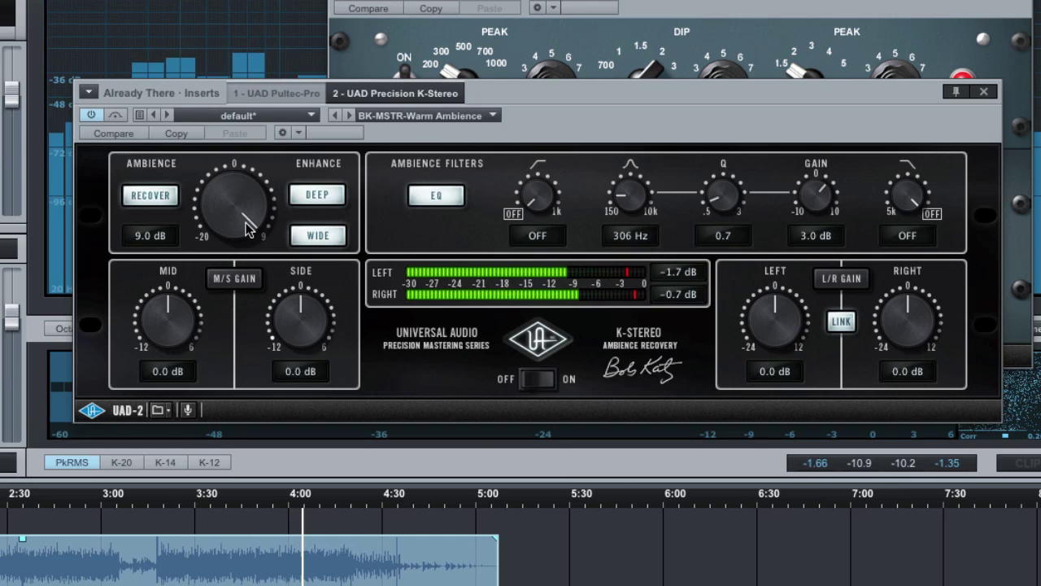
pyautogui.moveTo(246, 222); pyautogui.dragTo(246, 193)
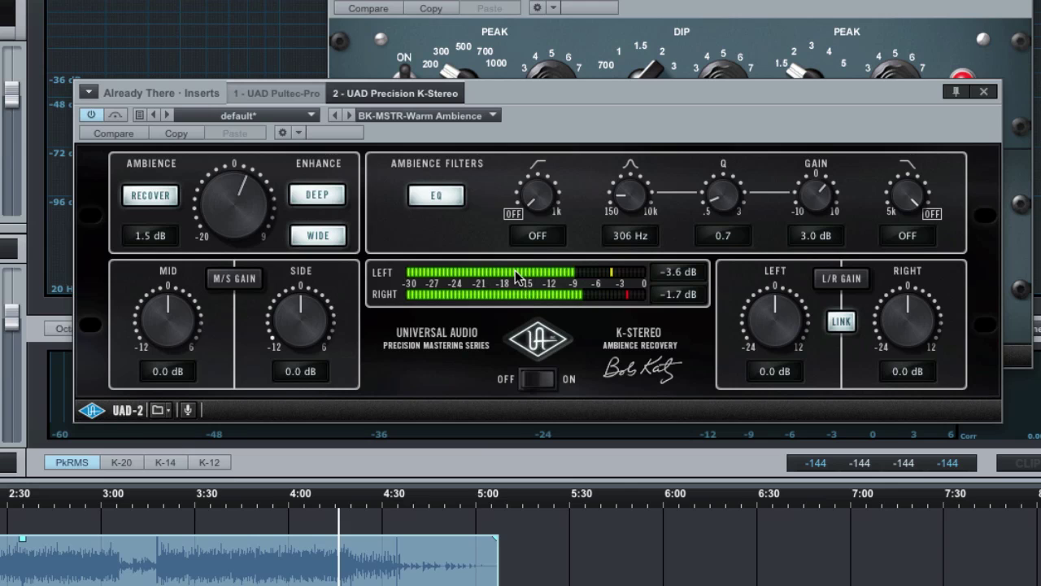
# Step: Move the Precision K-Stereo window clear of the Pultec-Pro window and close both plug-in windows
pyautogui.moveTo(661, 95); pyautogui.dragTo(677, 98)
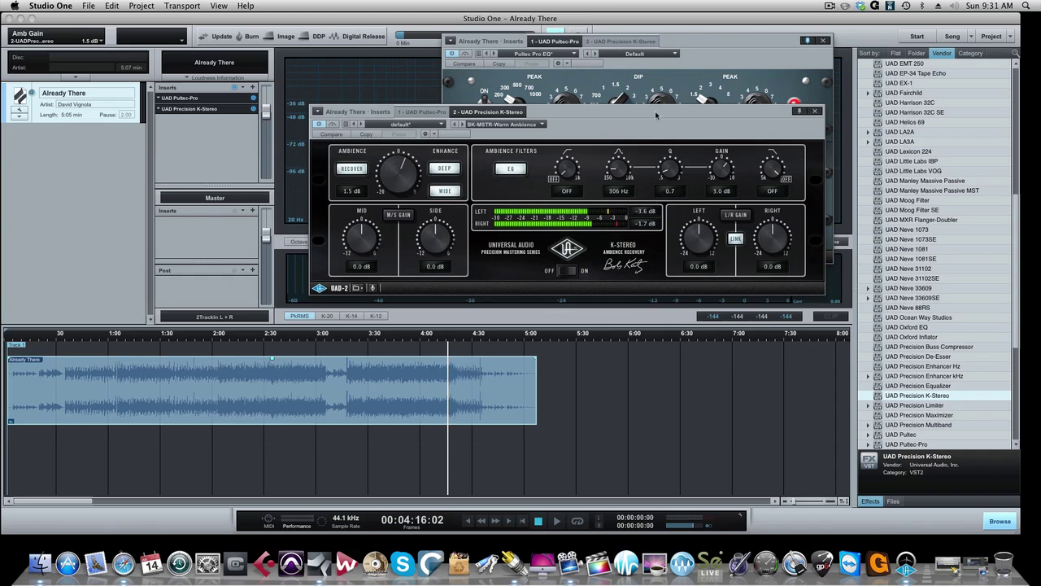
pyautogui.moveTo(632, 112); pyautogui.dragTo(677, 279)
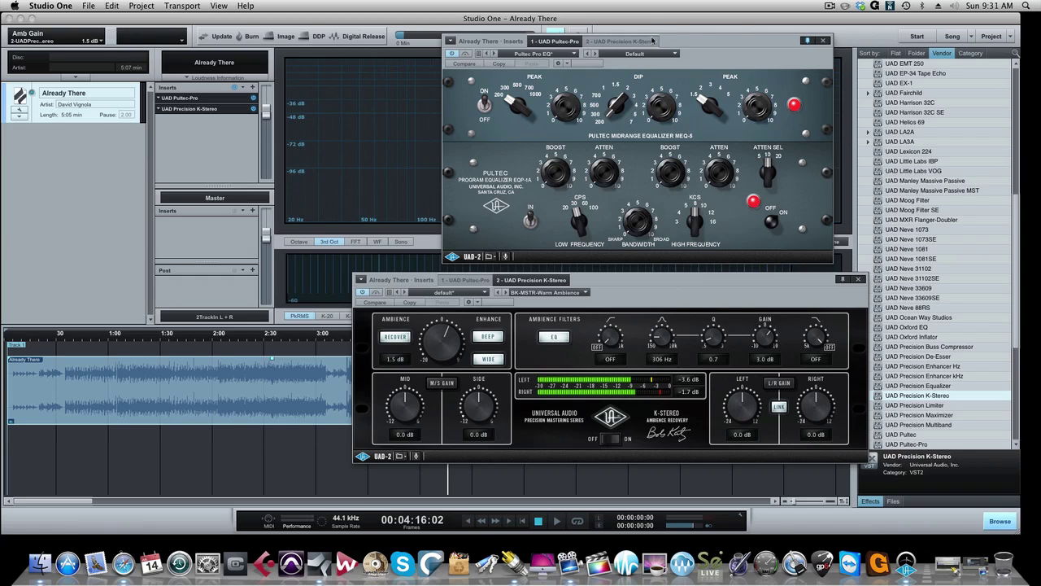
pyautogui.click(858, 279)
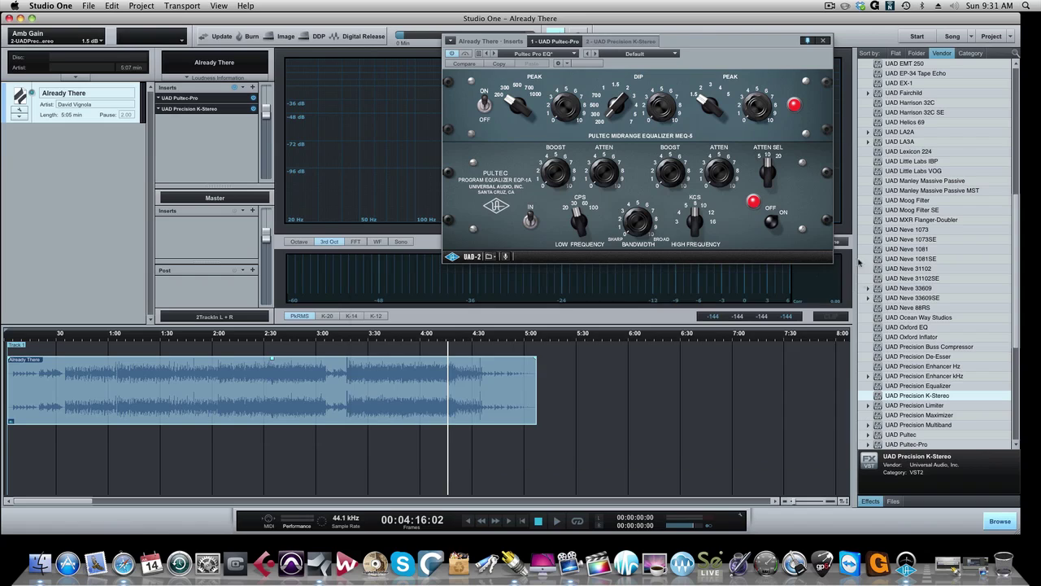
pyautogui.click(825, 39)
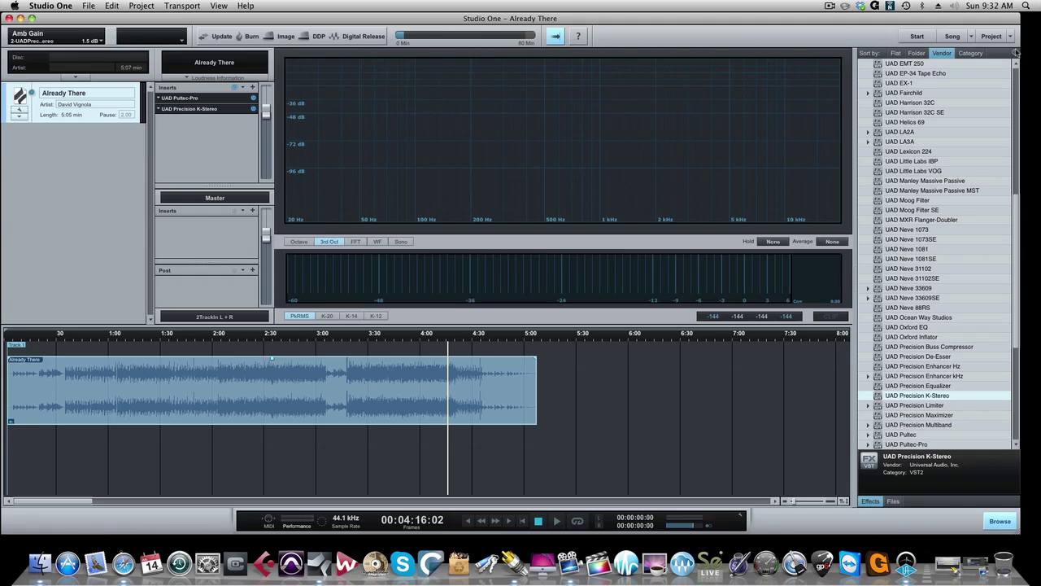
# Step: Insert Slate Digital FG-X from the [jBridgeM]Slate Digital effects on the Master and reposition its window
pyautogui.scroll(10, 897, 117)
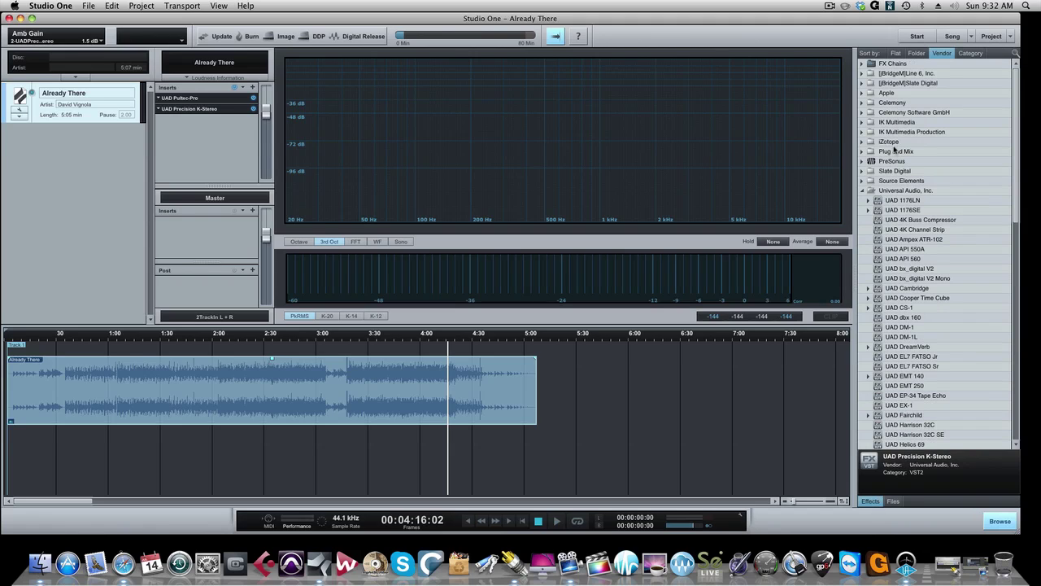
pyautogui.click(862, 83)
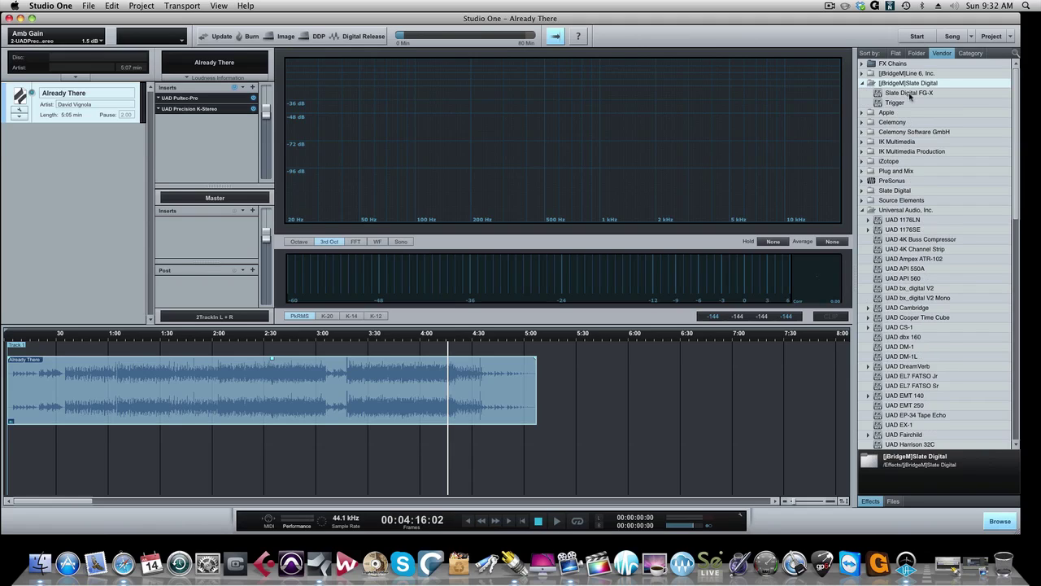
pyautogui.moveTo(909, 94); pyautogui.dragTo(909, 570)
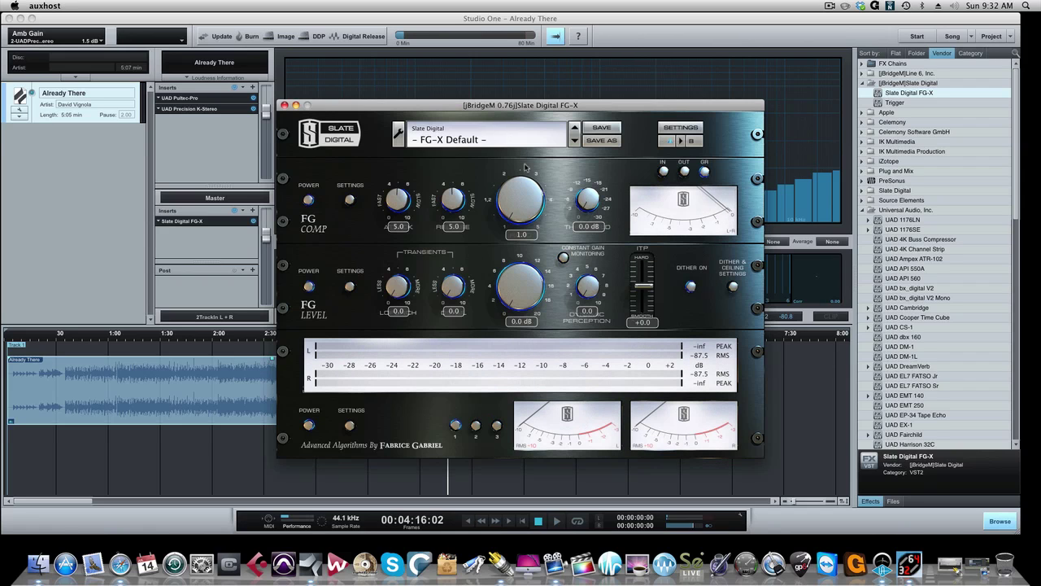
pyautogui.moveTo(454, 106); pyautogui.dragTo(457, 84)
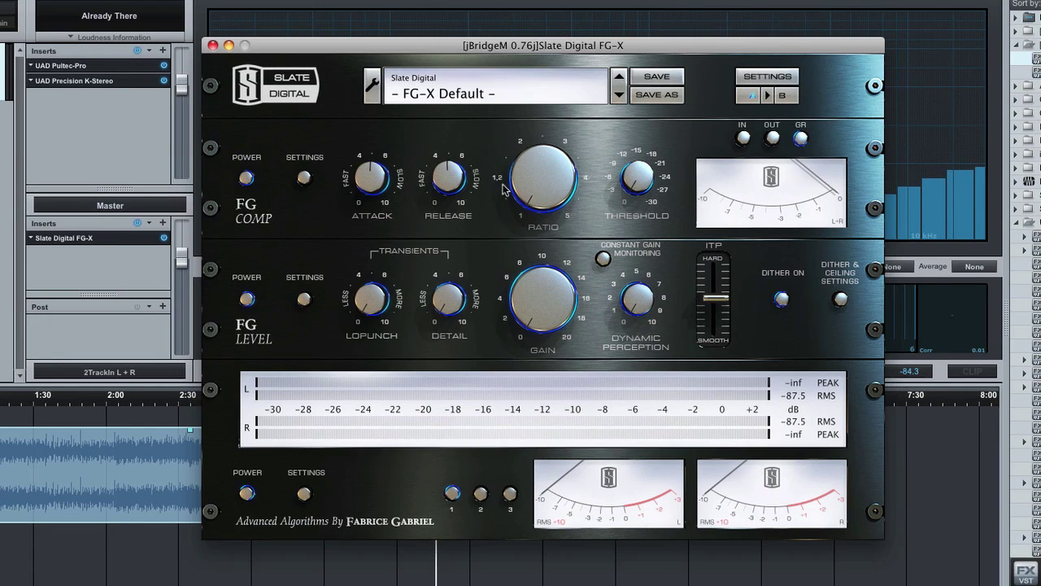
# Step: Switch the FG Comp section and the FG Level section of FG-X off and back on
pyautogui.click(248, 179)
pyautogui.click(247, 179)
pyautogui.click(247, 179)
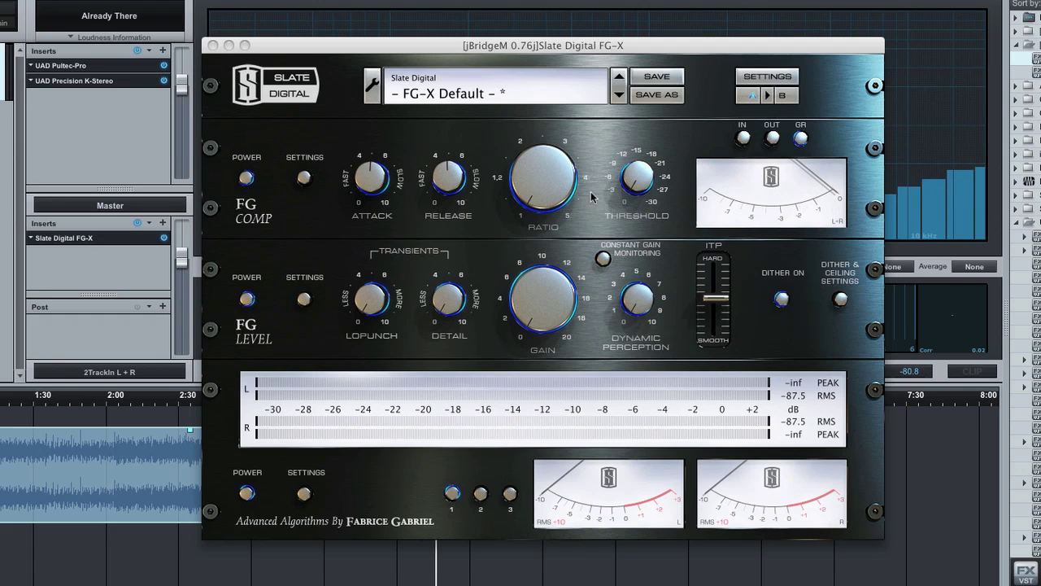
pyautogui.click(248, 178)
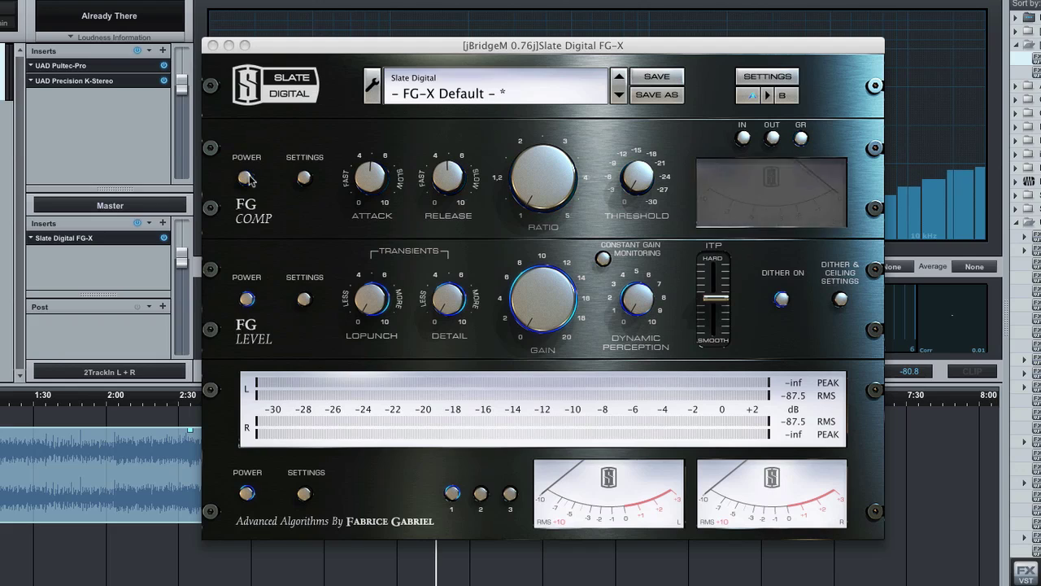
pyautogui.click(249, 179)
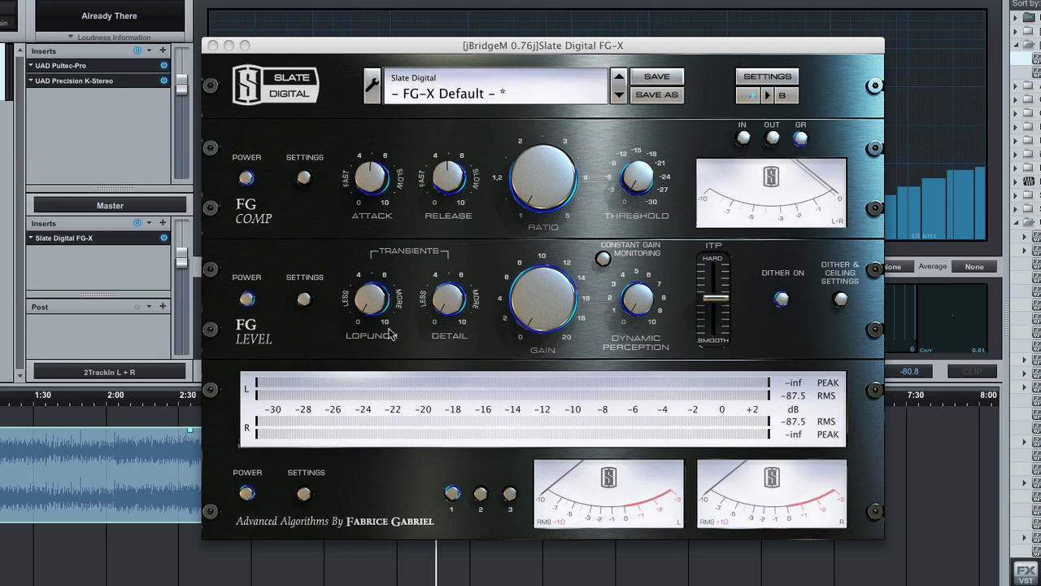
pyautogui.click(246, 300)
pyautogui.click(246, 300)
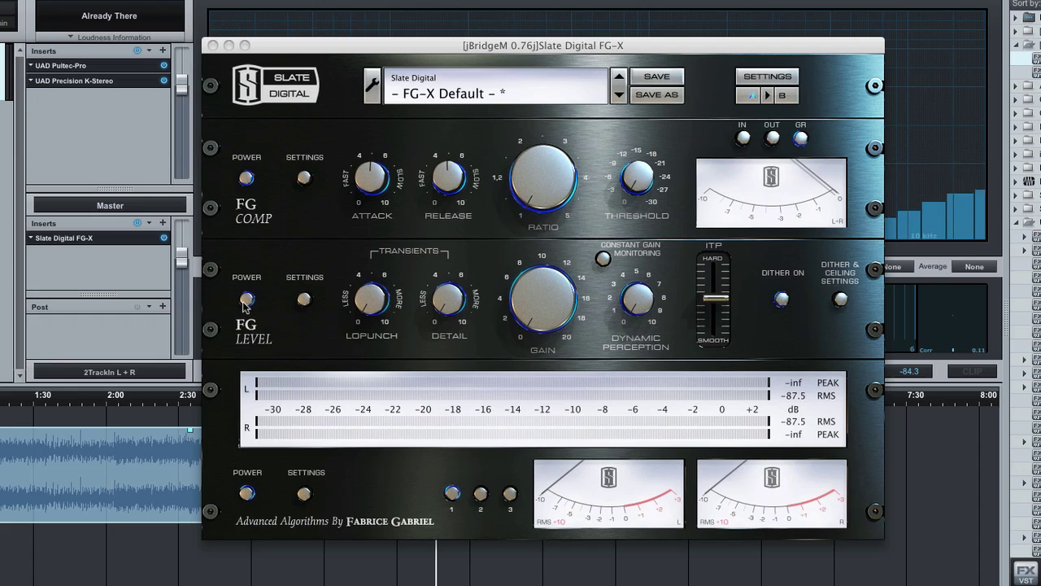
# Step: Reposition the FG-X window and demonstrate again the separate bypassing of its compressor and level sections
pyautogui.moveTo(720, 47); pyautogui.dragTo(758, 28)
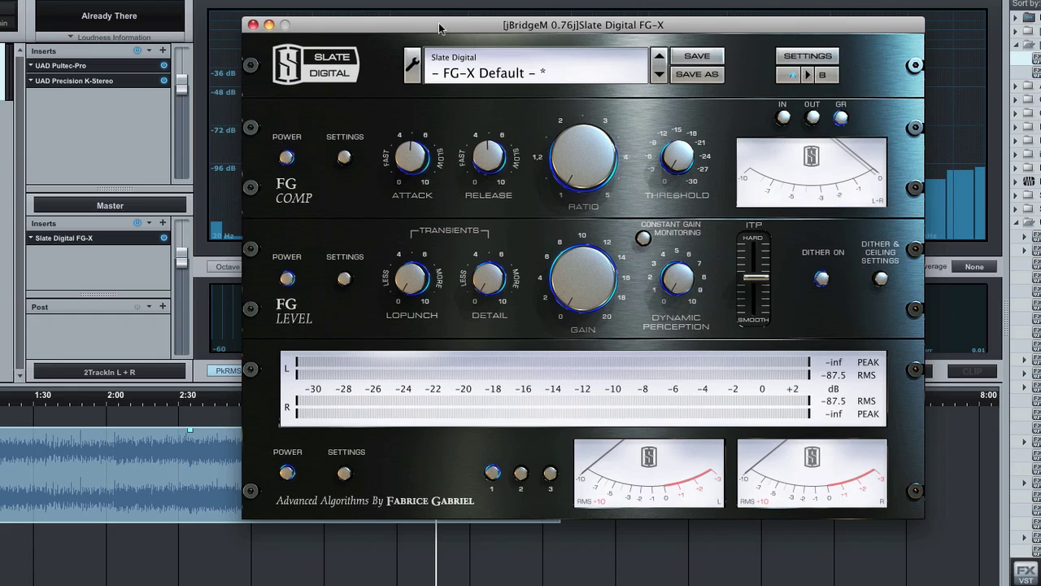
pyautogui.moveTo(440, 26); pyautogui.dragTo(429, 17)
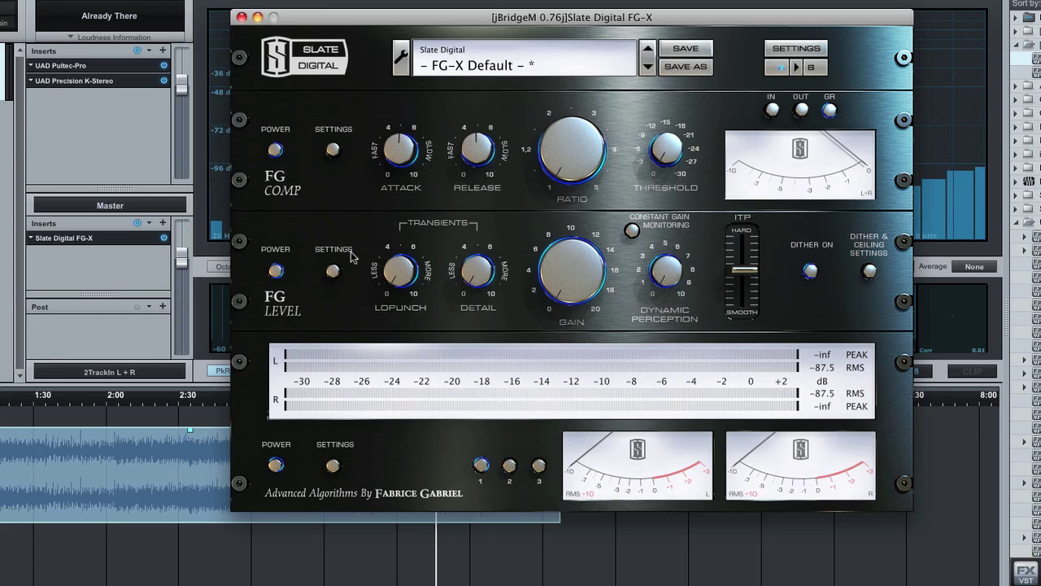
pyautogui.click(274, 151)
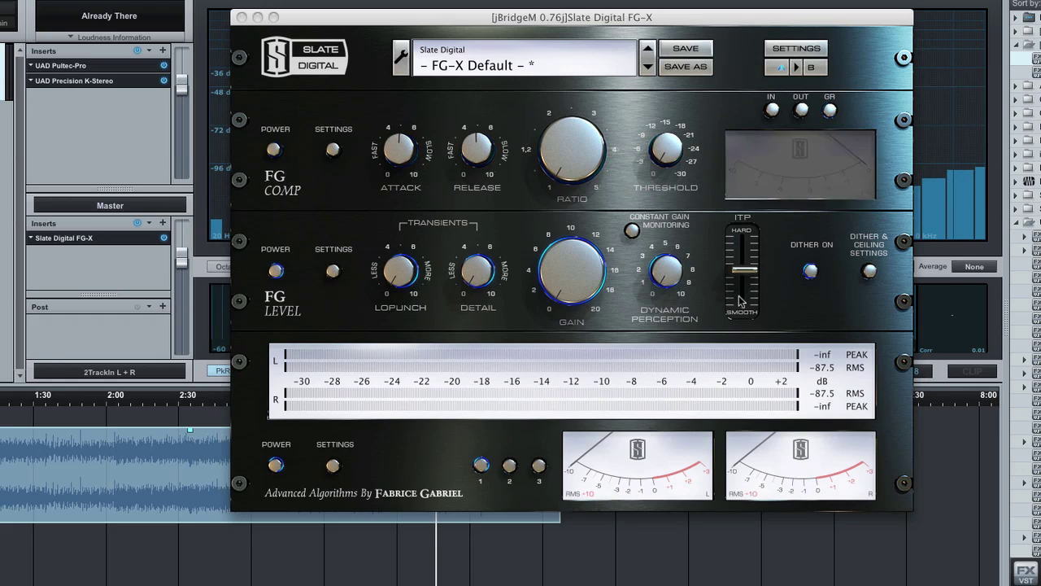
pyautogui.click(273, 150)
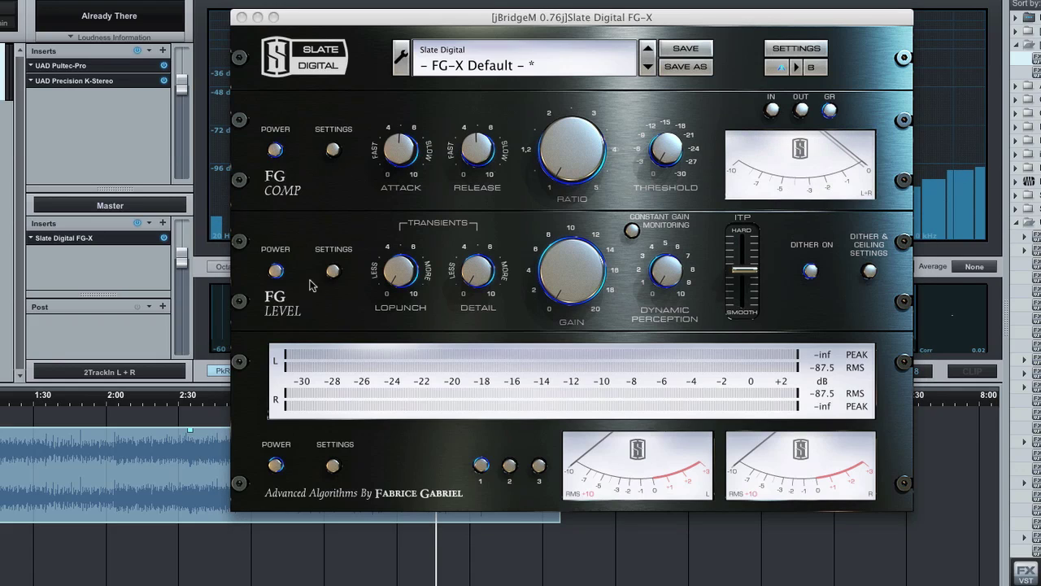
pyautogui.click(276, 280)
pyautogui.click(276, 280)
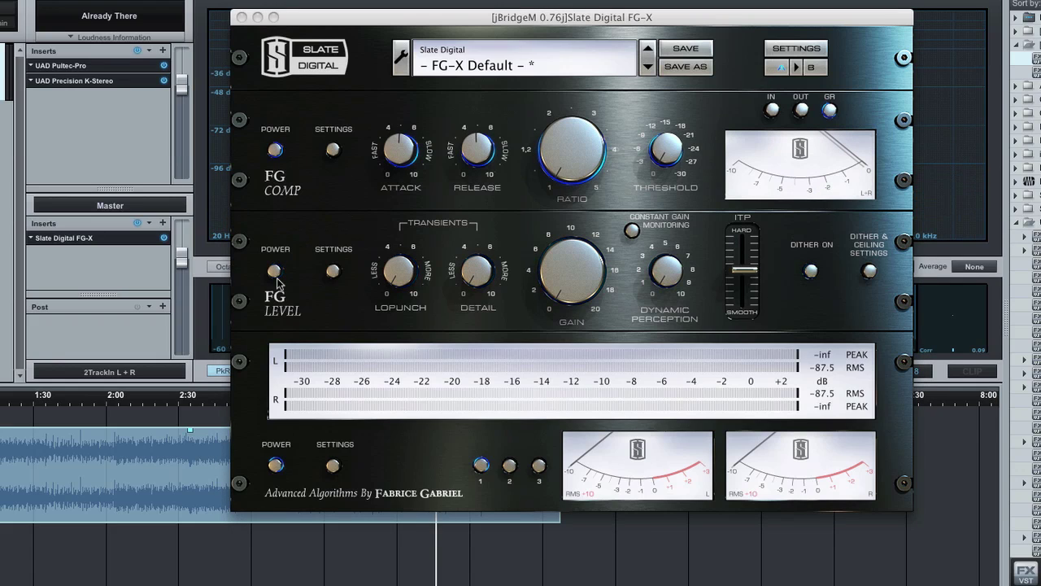
pyautogui.click(277, 280)
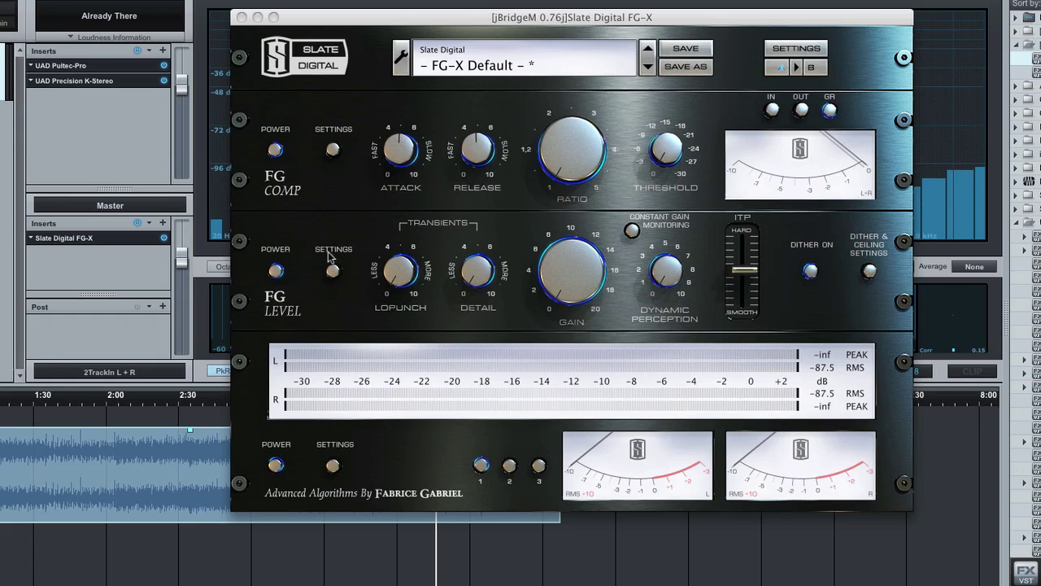
# Step: Load the Steven's Mastering Hard preset in FG-X and enable Constant Gain Monitoring
pyautogui.click(426, 63)
pyautogui.moveTo(460, 68)
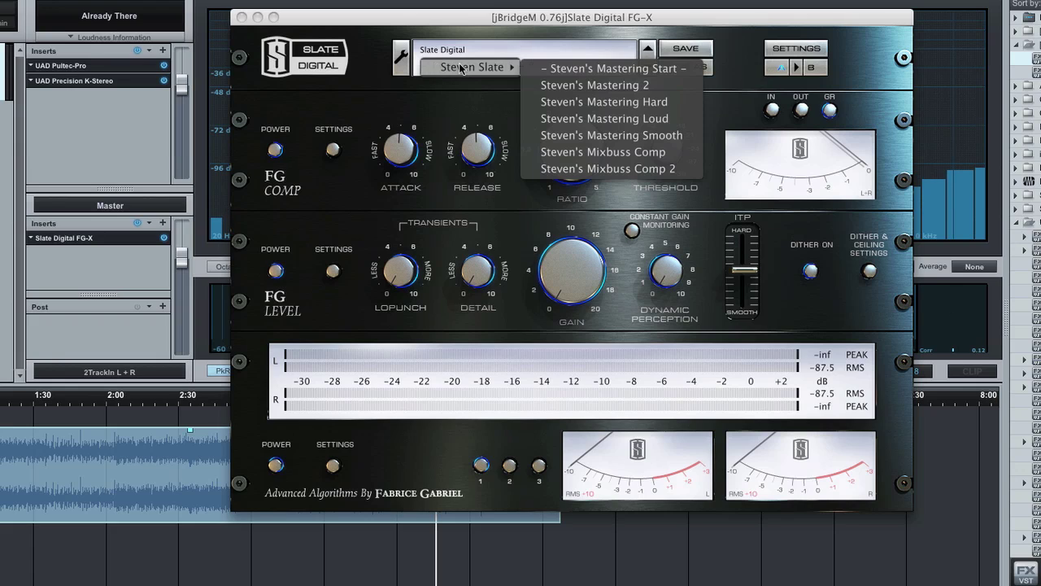
pyautogui.click(583, 103)
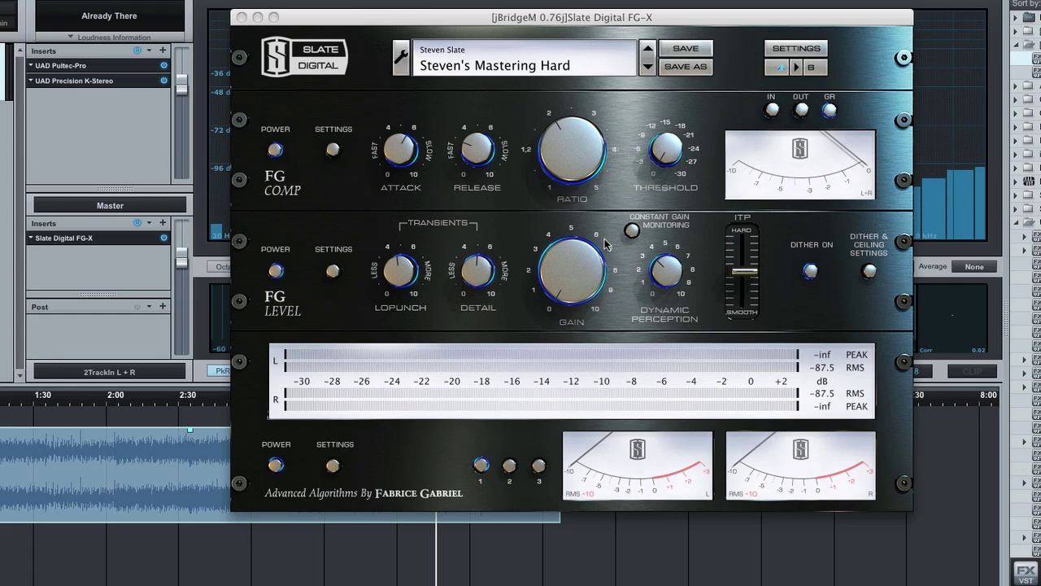
pyautogui.click(632, 231)
pyautogui.click(633, 231)
pyautogui.click(632, 231)
# Step: Move the FG-X window clear of the timeline, play the track from about 3:41, and bring the FG-X interface back up
pyautogui.moveTo(462, 17); pyautogui.dragTo(724, 23)
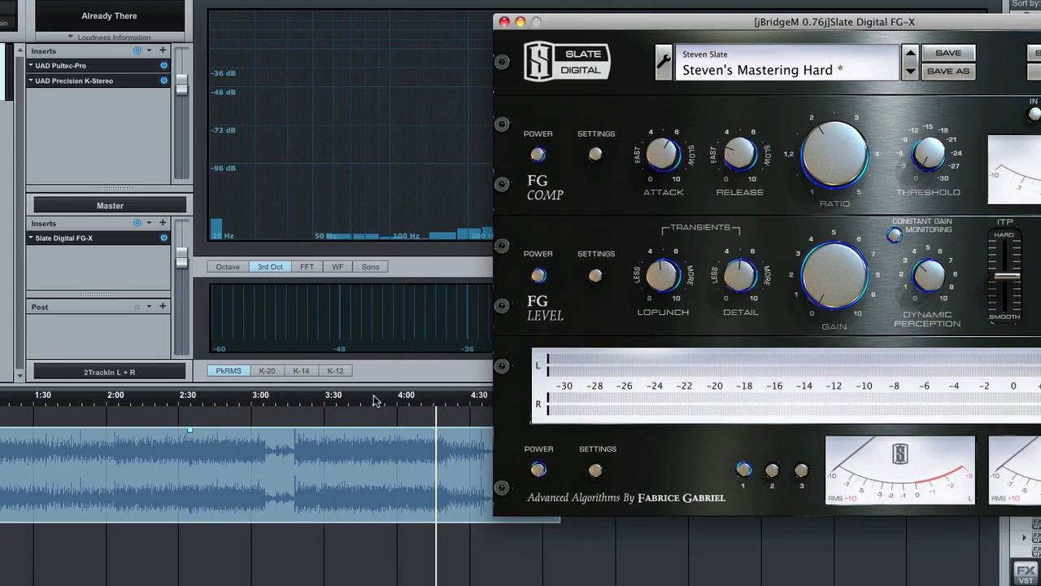
pyautogui.click(376, 399)
pyautogui.click(622, 150)
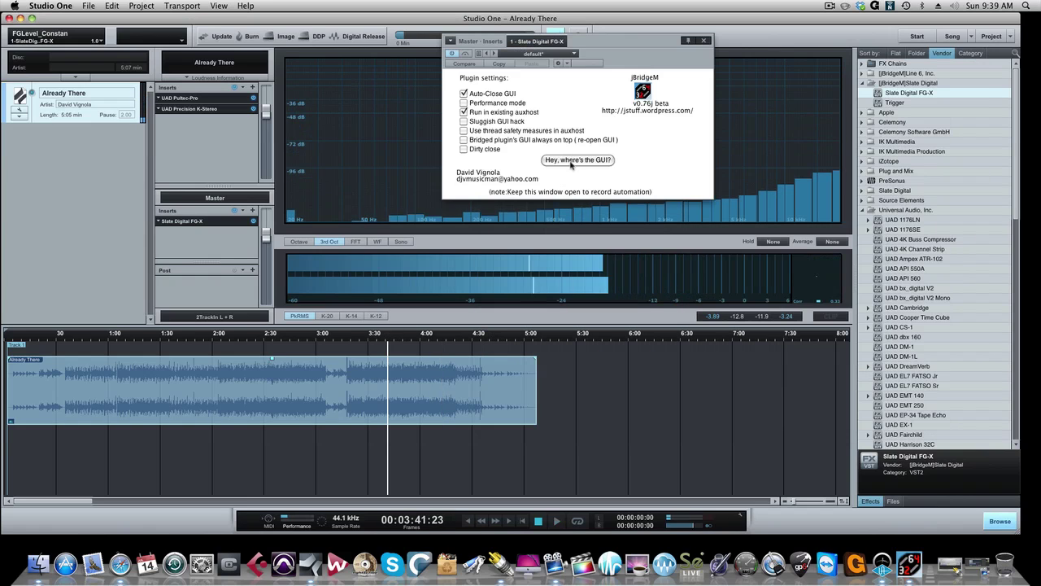
pyautogui.click(578, 160)
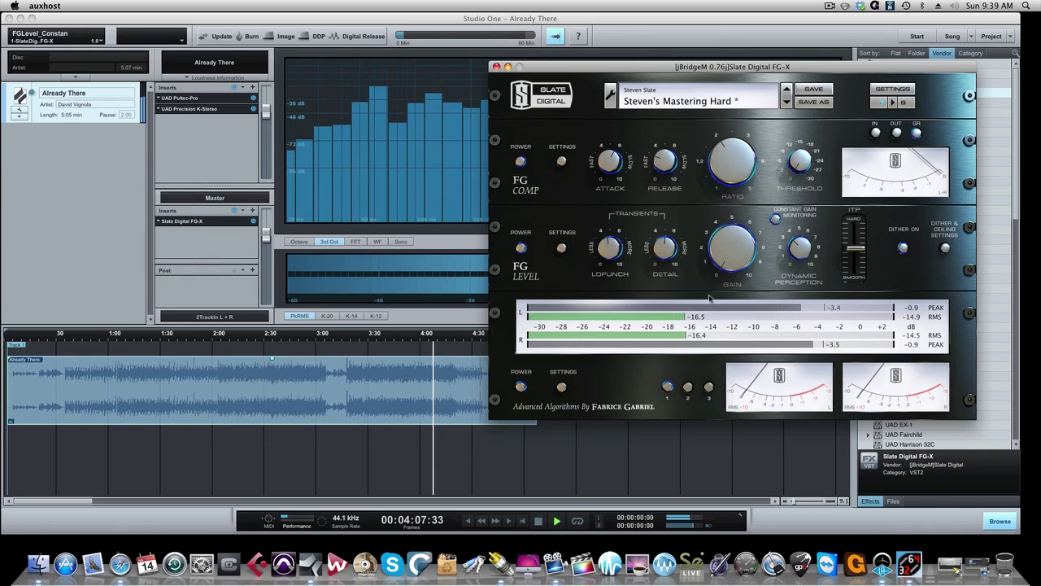
# Step: Raise the FG Level gain to 7.9 dB while the track plays
pyautogui.moveTo(716, 277); pyautogui.dragTo(738, 196)
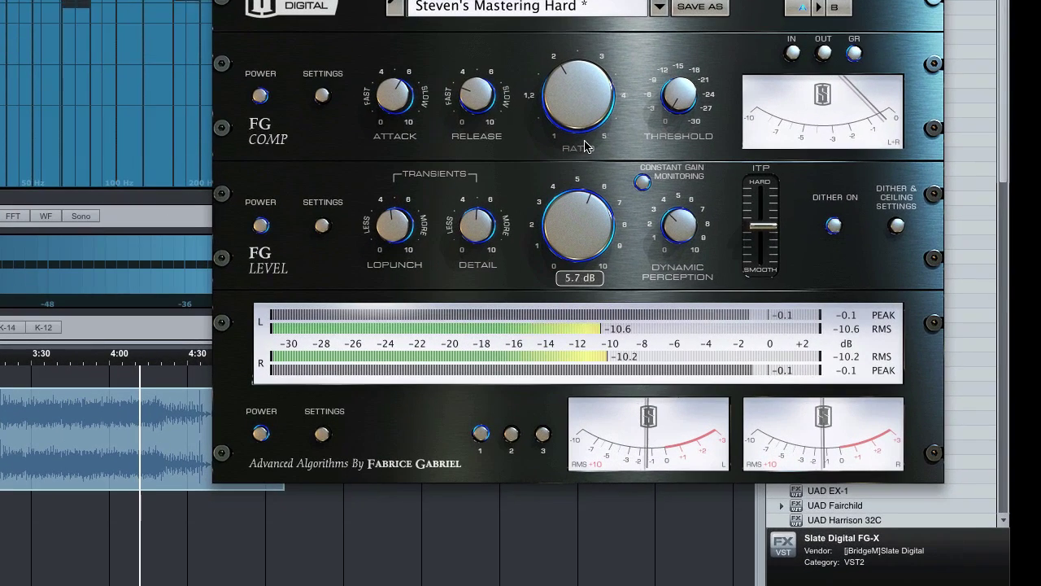
pyautogui.moveTo(585, 146); pyautogui.dragTo(614, 141)
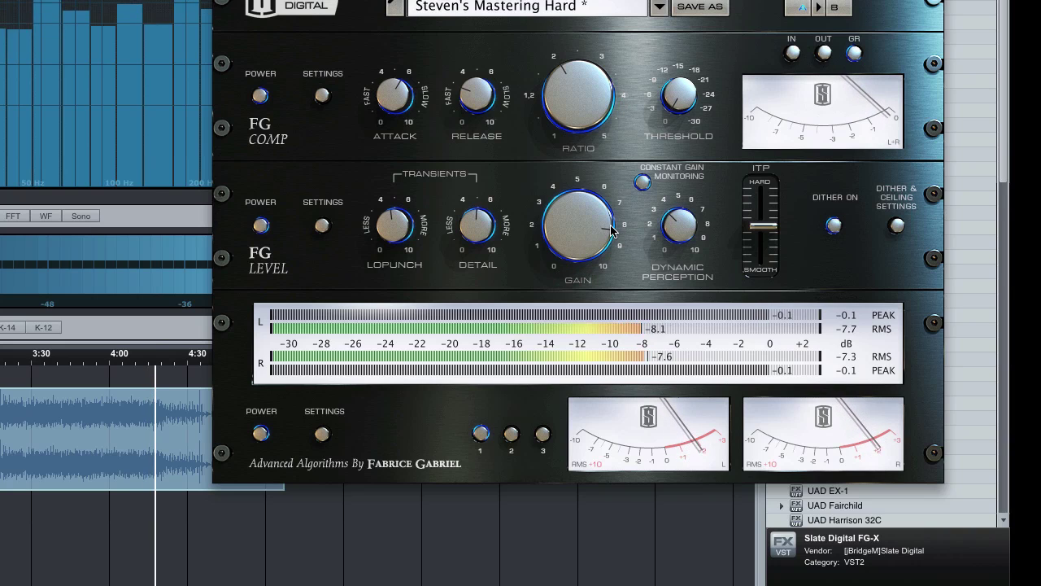
pyautogui.moveTo(612, 231); pyautogui.dragTo(607, 236)
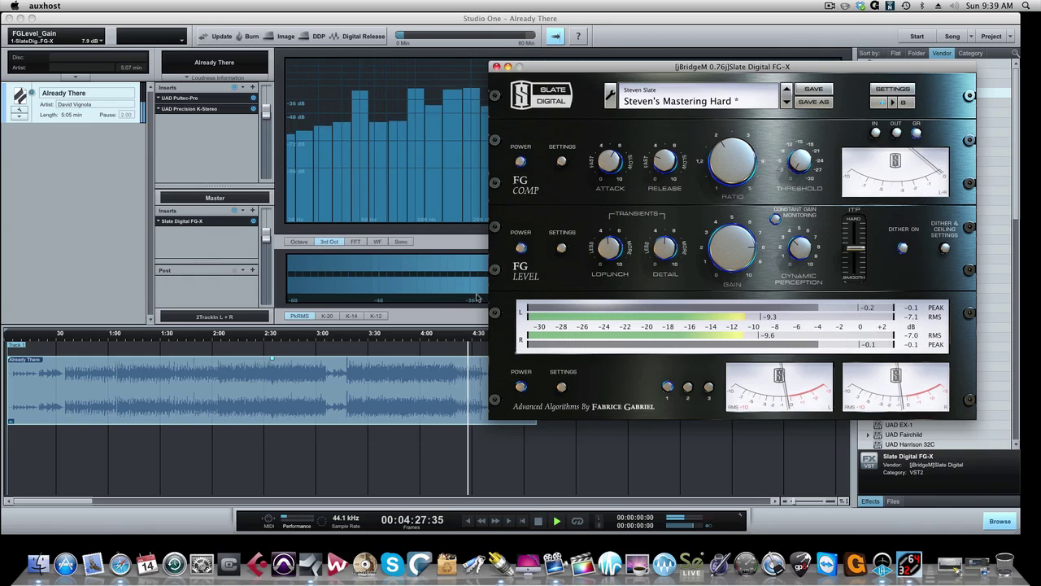
# Step: Stop playback, place the playhead at about 2:38, and reopen and reposition the FG-X interface
pyautogui.click(278, 336)
pyautogui.press('space')
pyautogui.click(588, 161)
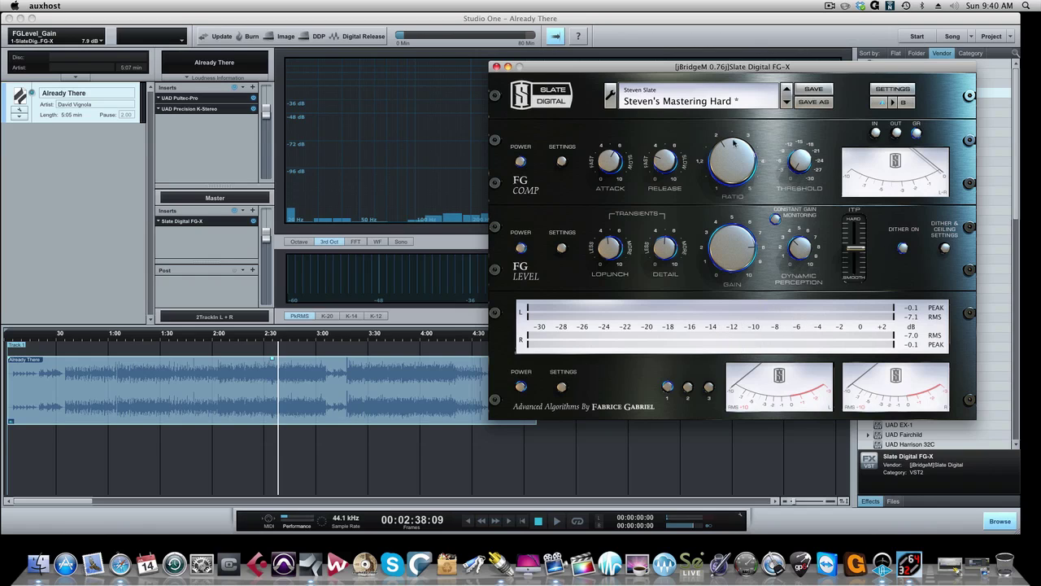
pyautogui.moveTo(728, 71); pyautogui.dragTo(667, 59)
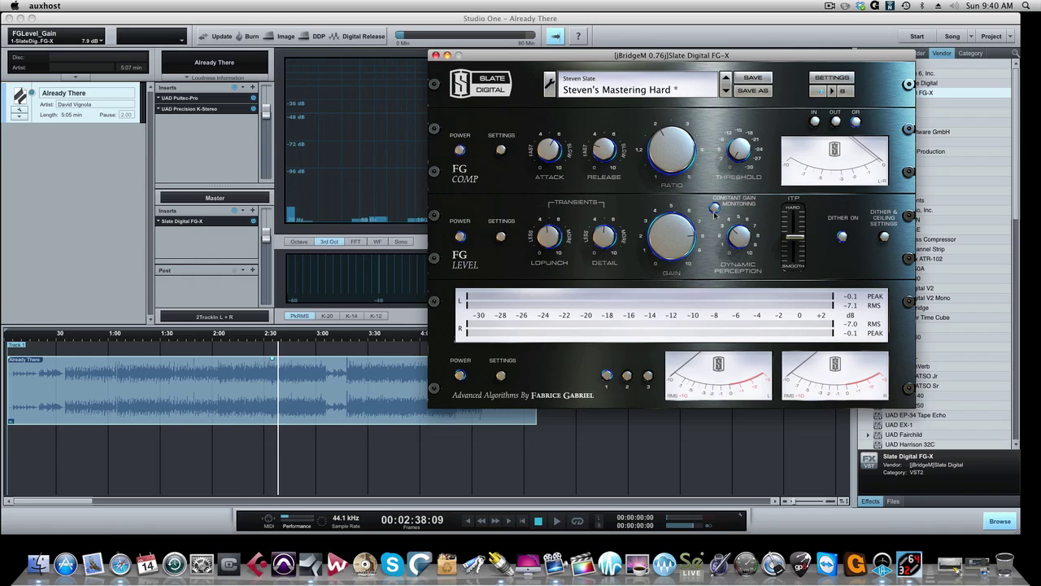
pyautogui.moveTo(659, 59); pyautogui.dragTo(715, 41)
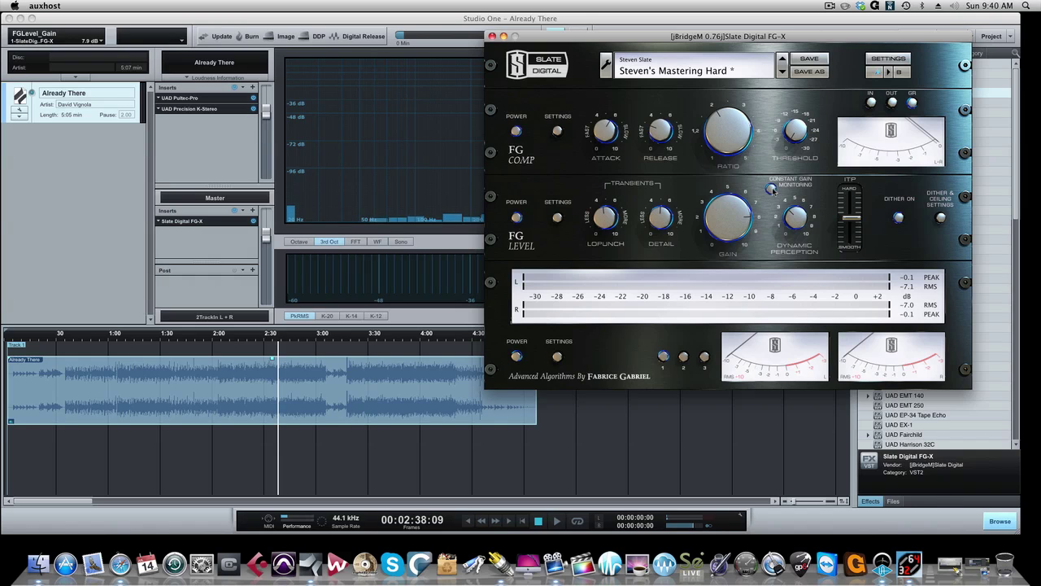
# Step: Play the track from about 2:43, bring back the FG-X interface, and adjust the FG Comp threshold during playback
pyautogui.click(287, 336)
pyautogui.press('space')
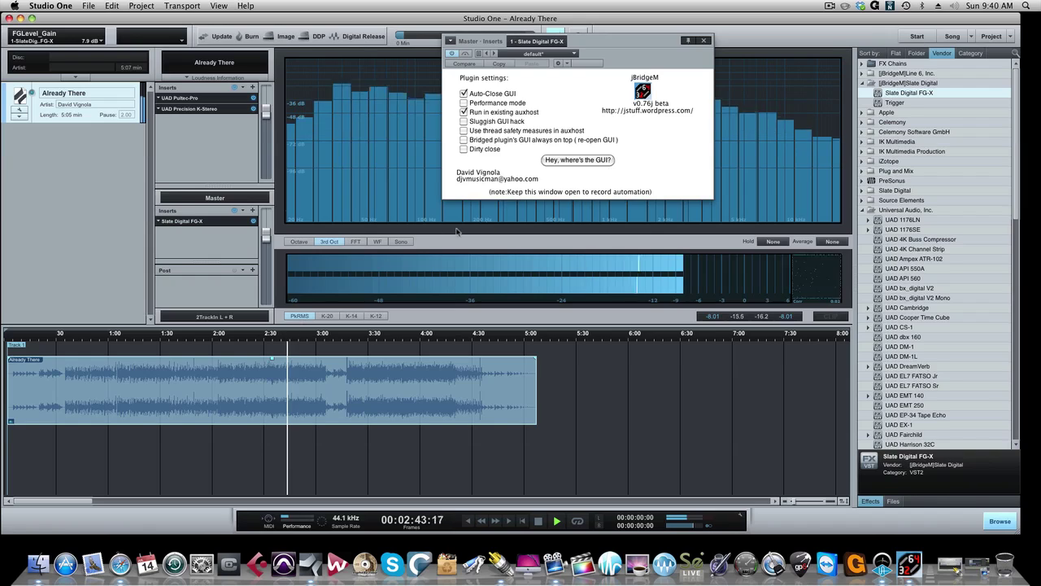
pyautogui.click(561, 163)
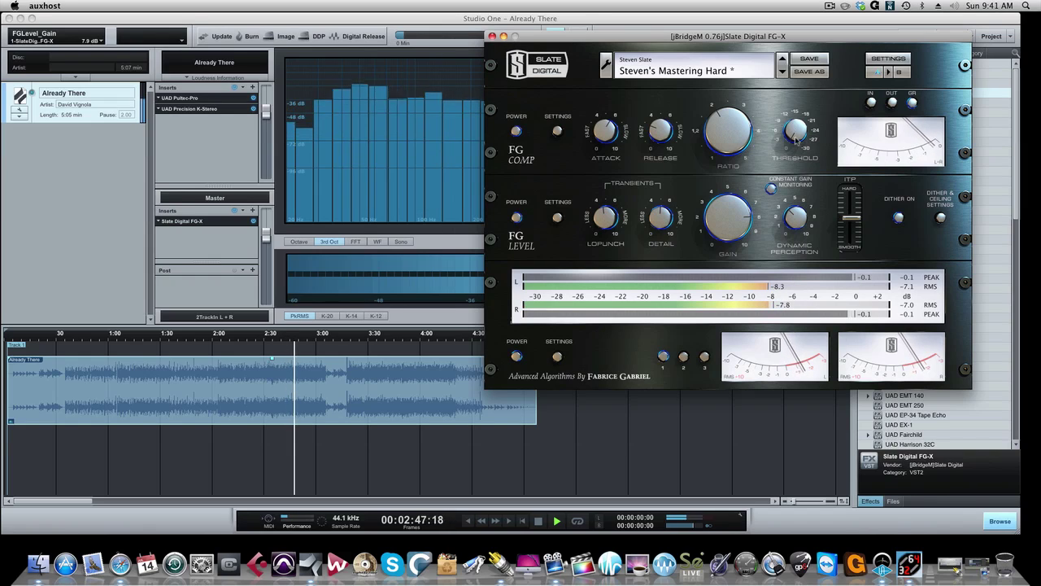
pyautogui.moveTo(791, 132)
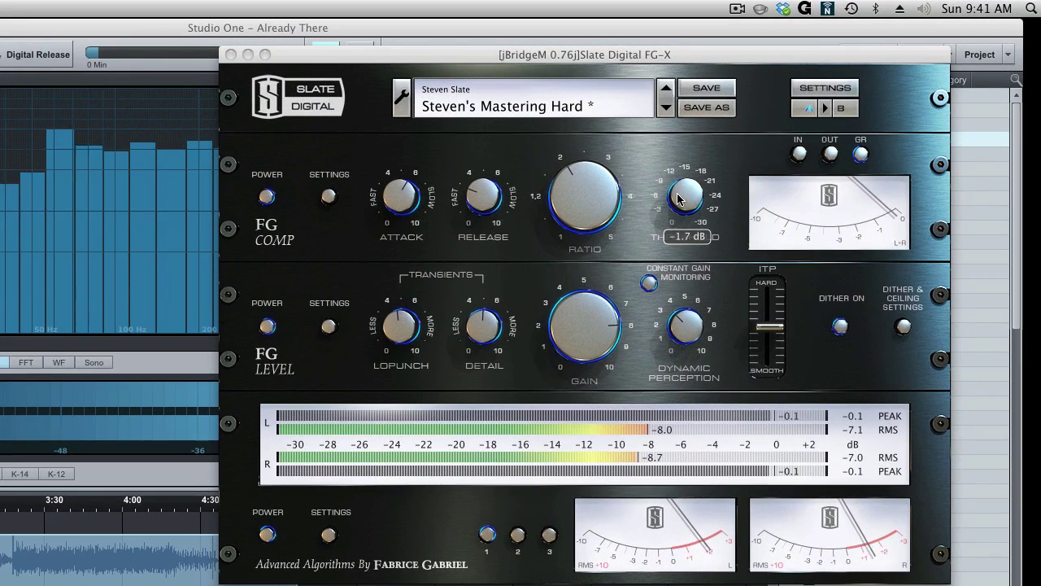
pyautogui.moveTo(677, 199); pyautogui.dragTo(682, 208)
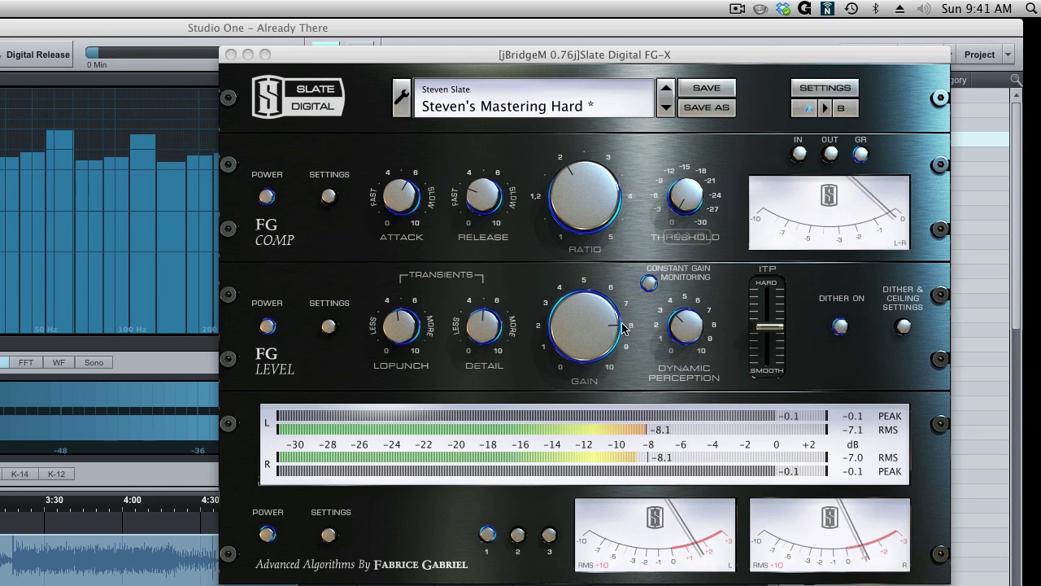
# Step: Lower the FG Level gain to 7.2 dB, and stop playback with the FG-X interface reopened clear of the timeline
pyautogui.moveTo(615, 335); pyautogui.dragTo(608, 347)
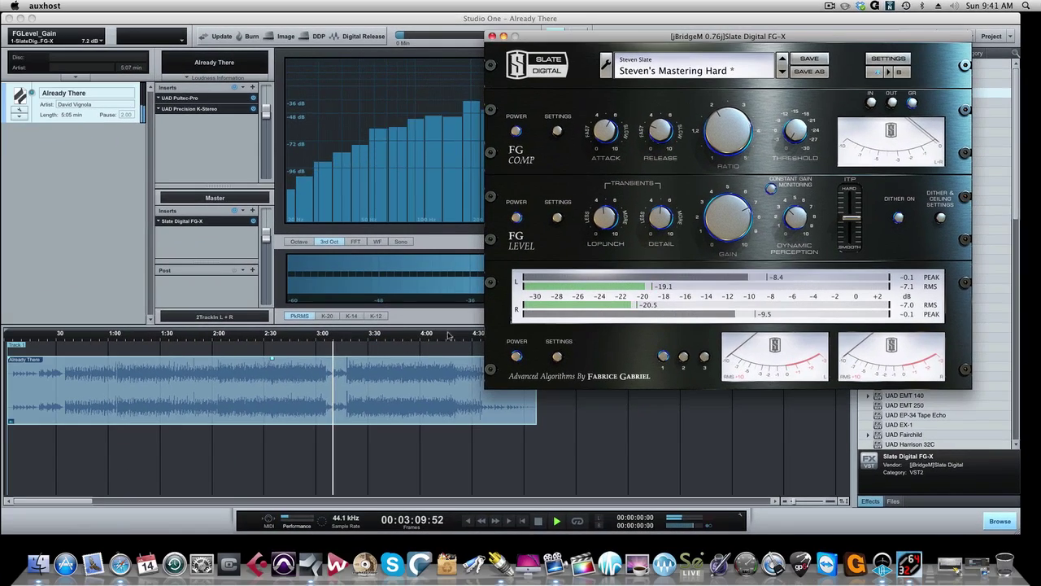
pyautogui.click(114, 504)
pyautogui.press('space')
pyautogui.click(578, 159)
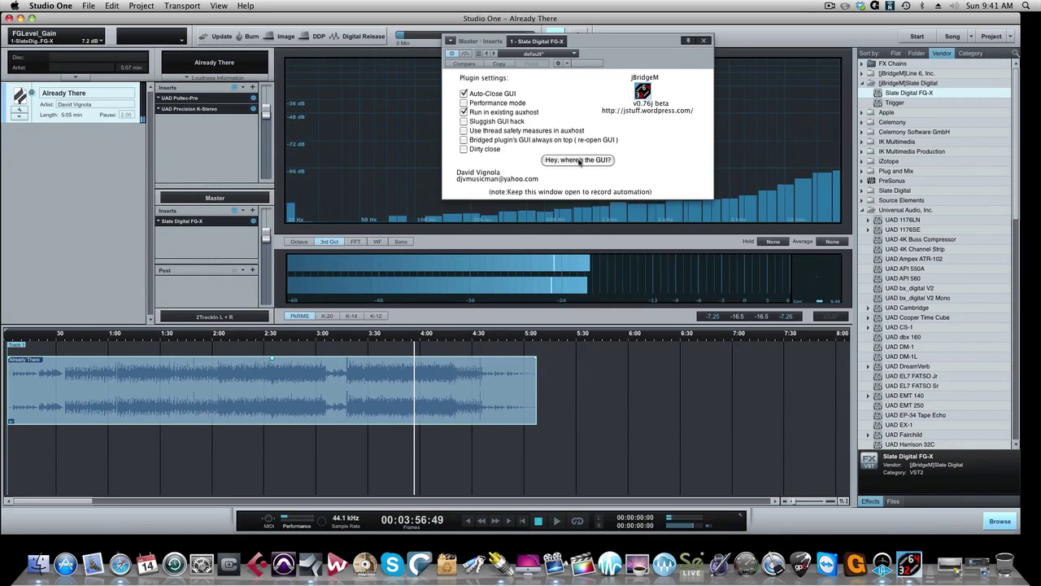
pyautogui.moveTo(705, 38)
pyautogui.mouseDown()
pyautogui.moveTo(716, 25)
pyautogui.moveTo(702, 29)
pyautogui.mouseUp()
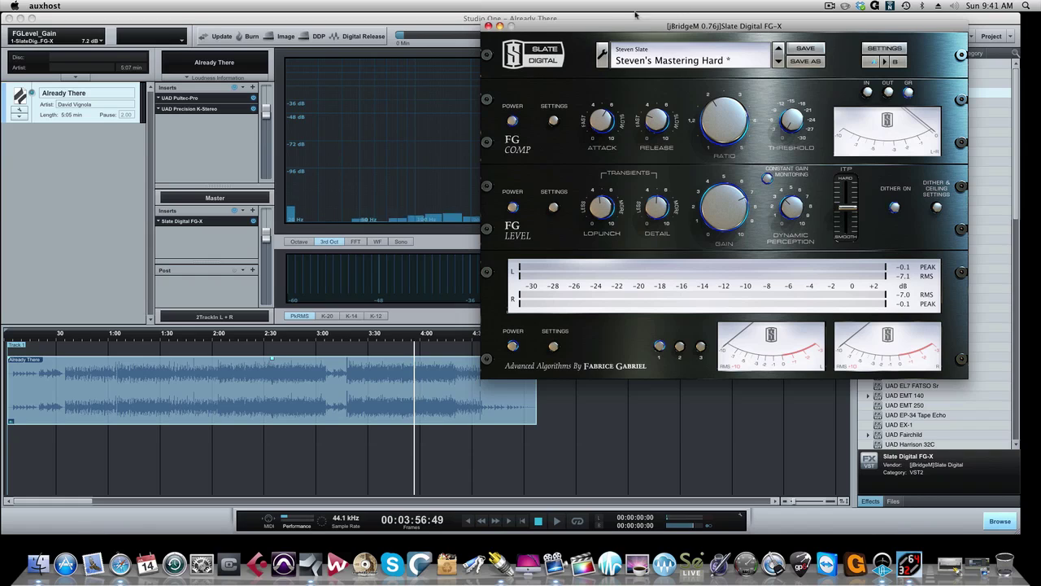
pyautogui.moveTo(598, 30); pyautogui.dragTo(613, 24)
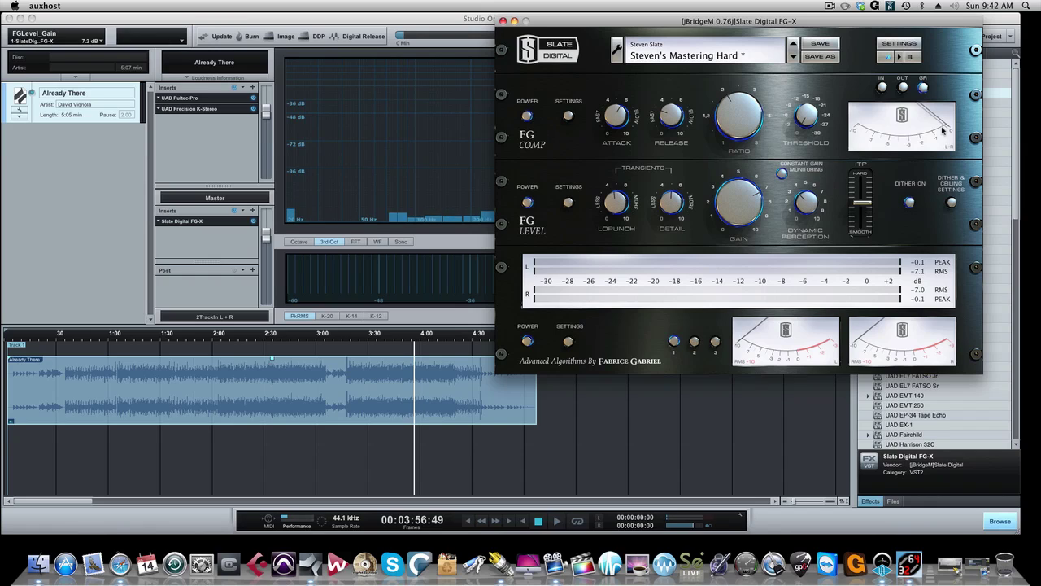
# Step: Toggle the FG Comp power, and play the track from about 3:16 with the FG-X interface brought back up
pyautogui.click(528, 117)
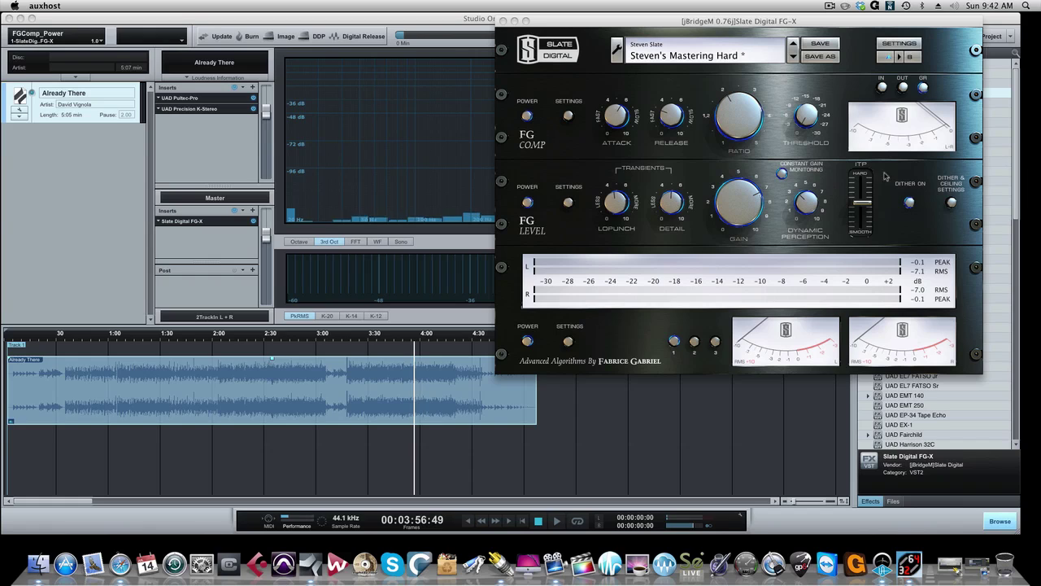
pyautogui.click(345, 337)
pyautogui.press('space')
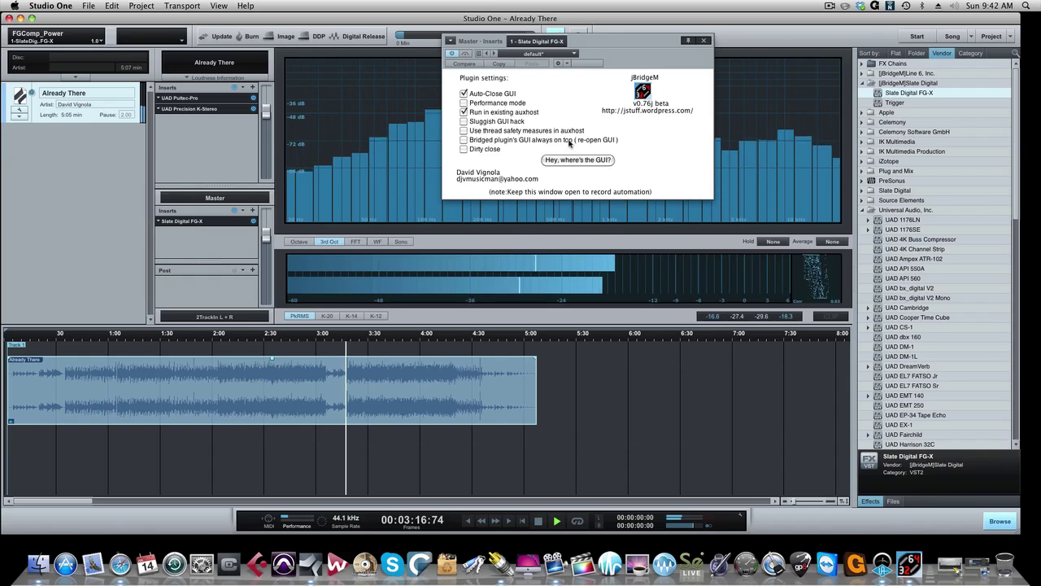
pyautogui.click(576, 161)
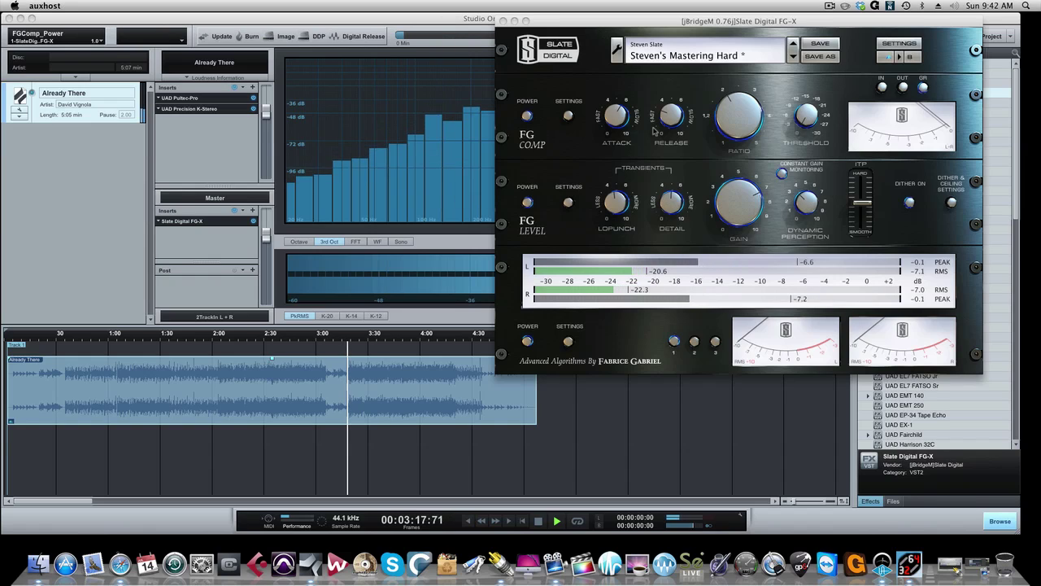
# Step: Switch the FG Comp section off and on repeatedly during playback to compare the sound, leaving it on
pyautogui.click(526, 116)
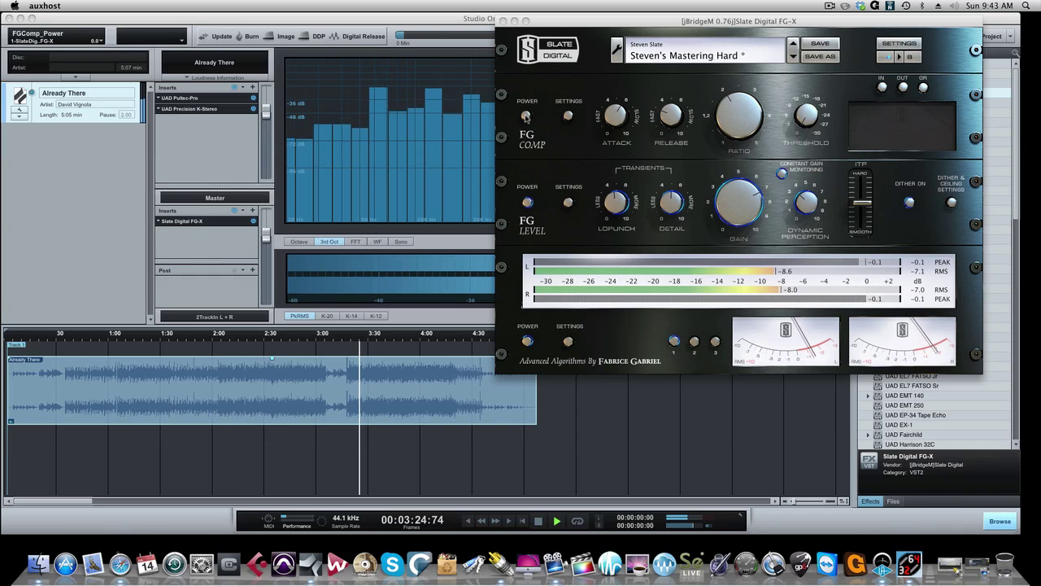
pyautogui.click(526, 117)
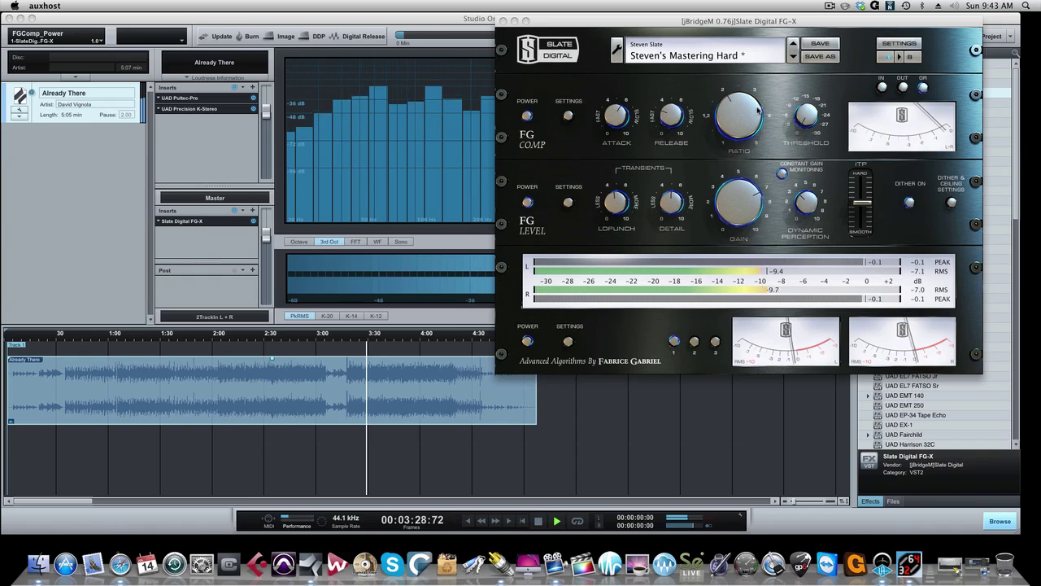
pyautogui.click(804, 116)
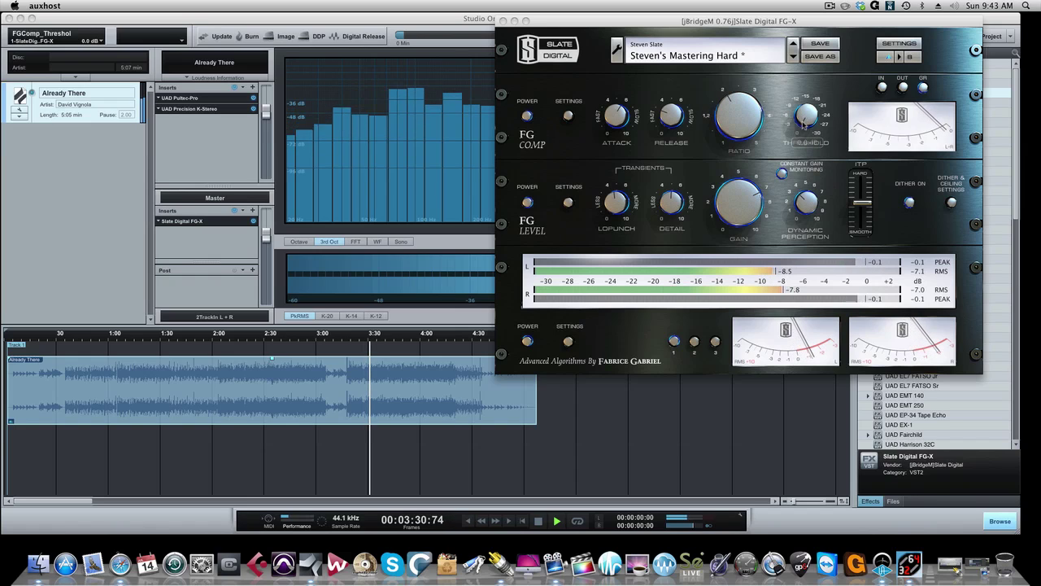
pyautogui.click(527, 117)
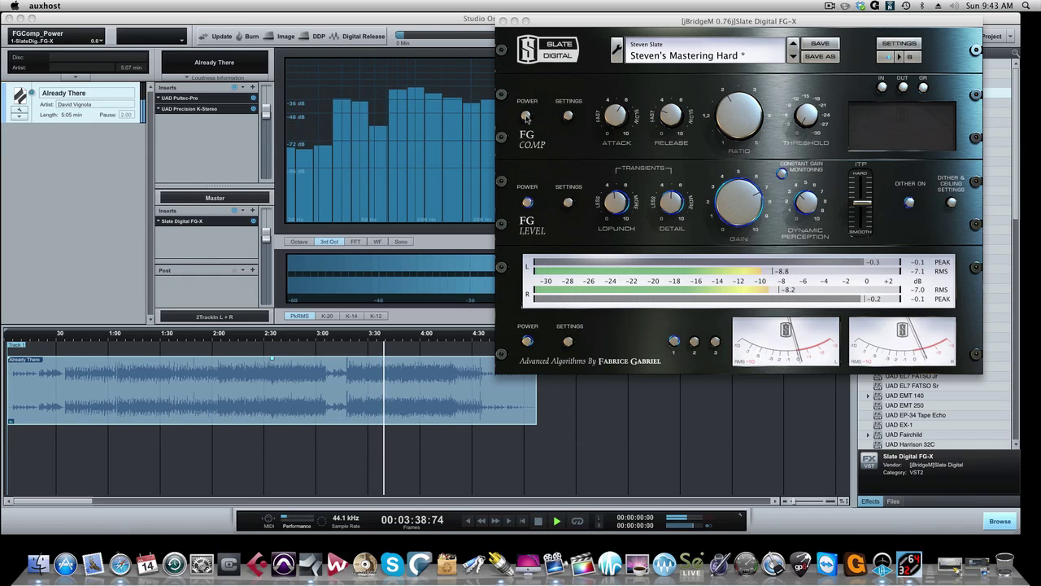
pyautogui.click(527, 117)
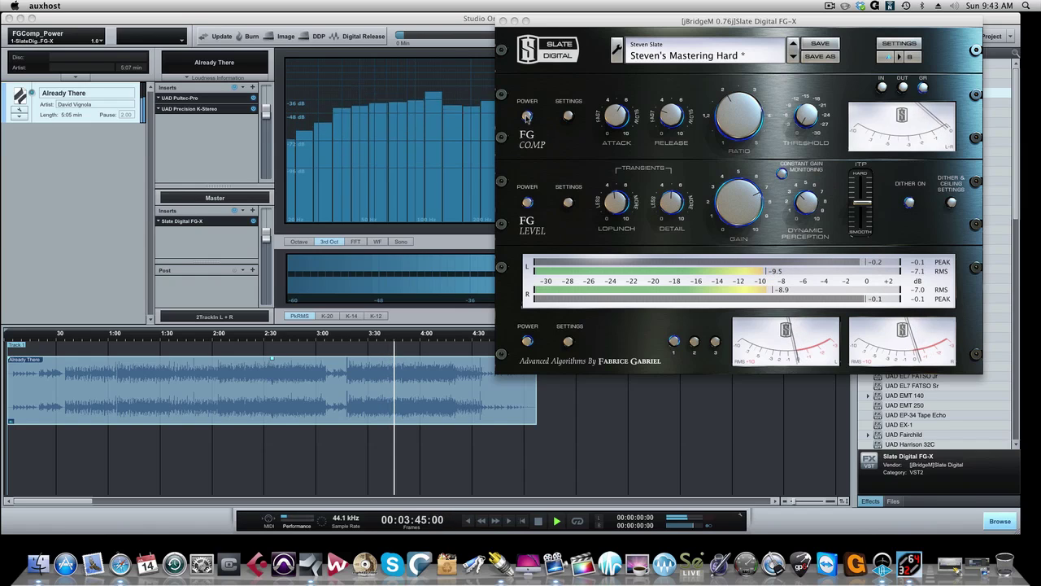
pyautogui.click(527, 117)
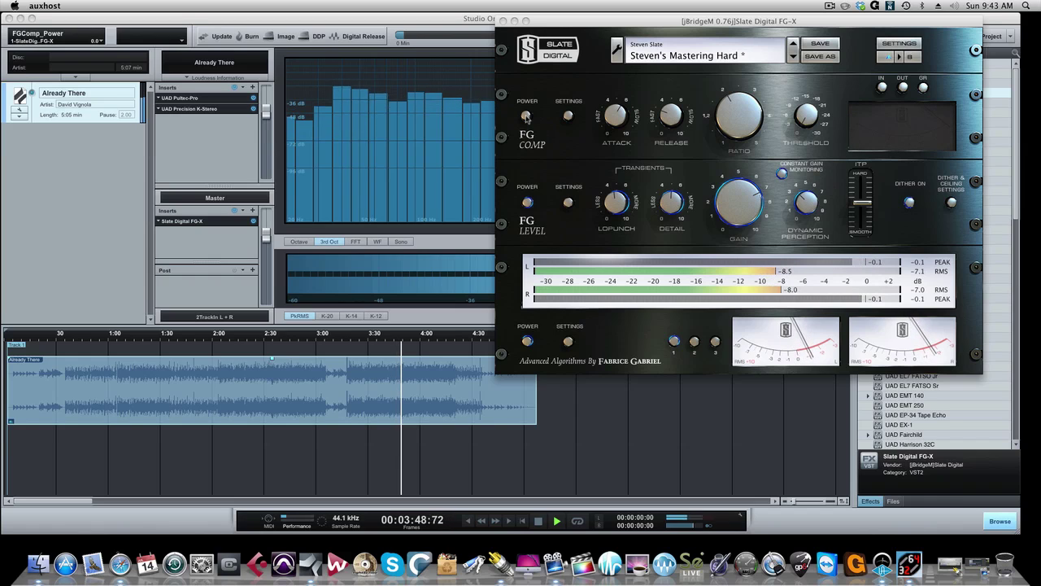
pyautogui.click(527, 117)
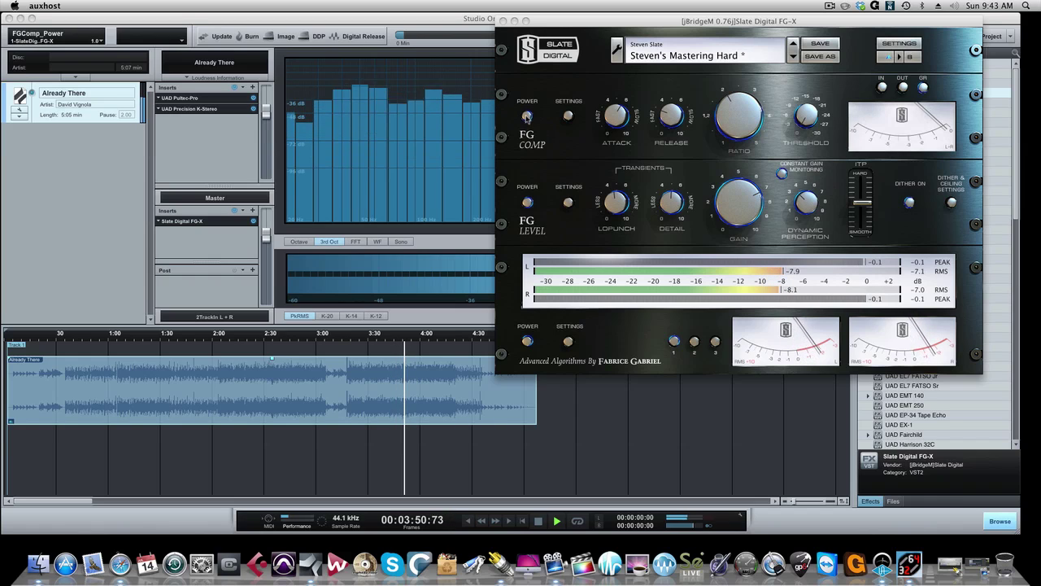
# Step: Lower the FG Level gain to 6.3 dB during playback and compare the result with FG Comp off and on
pyautogui.click(742, 204)
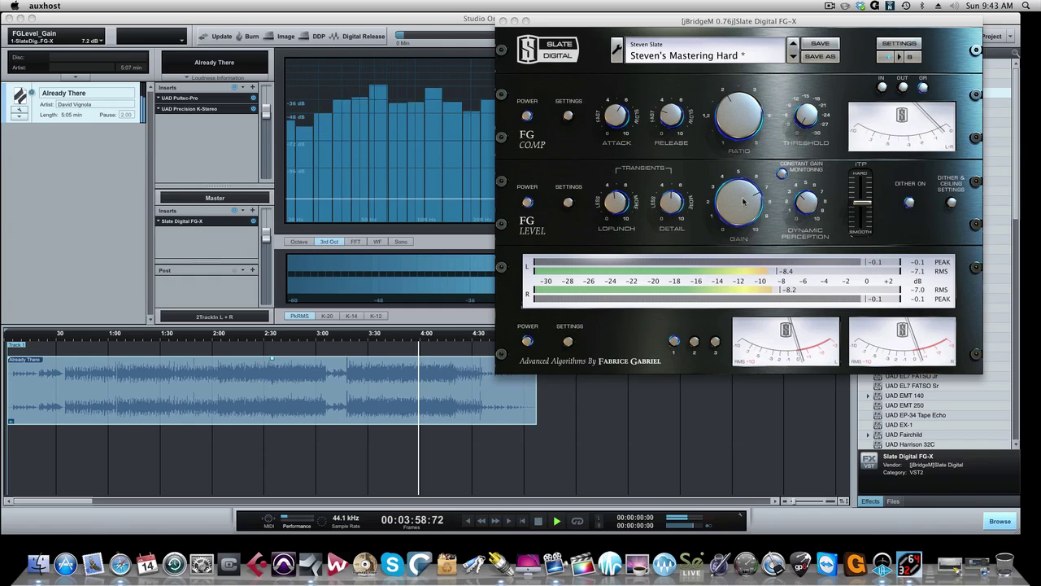
pyautogui.moveTo(740, 204); pyautogui.dragTo(739, 201)
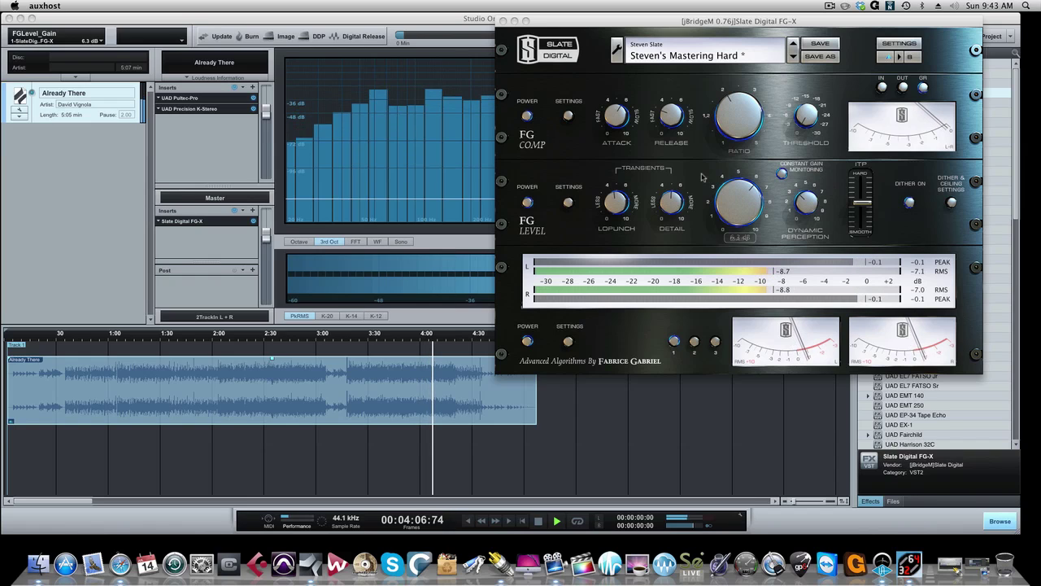
pyautogui.click(527, 116)
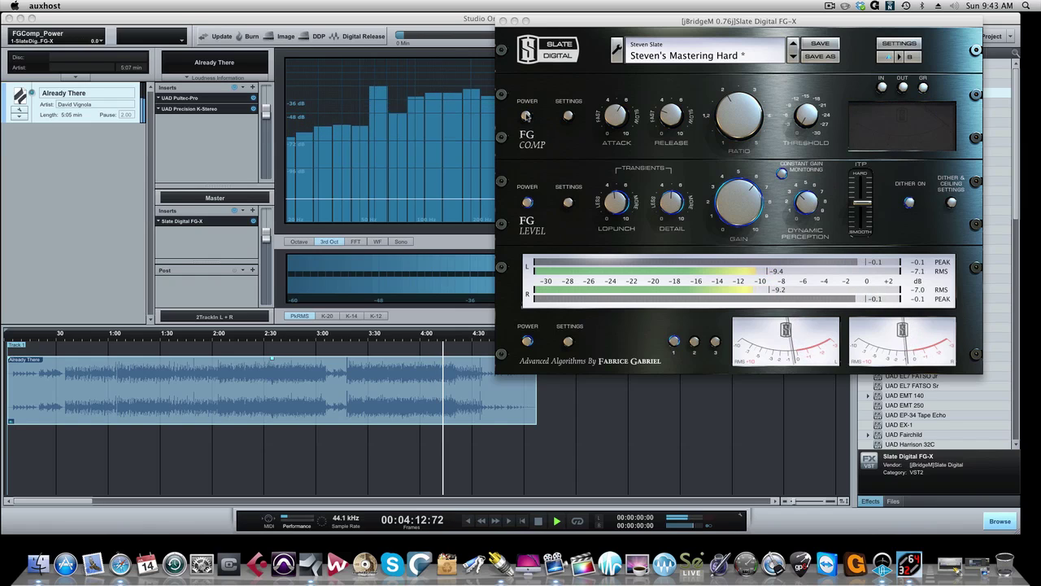
pyautogui.click(528, 116)
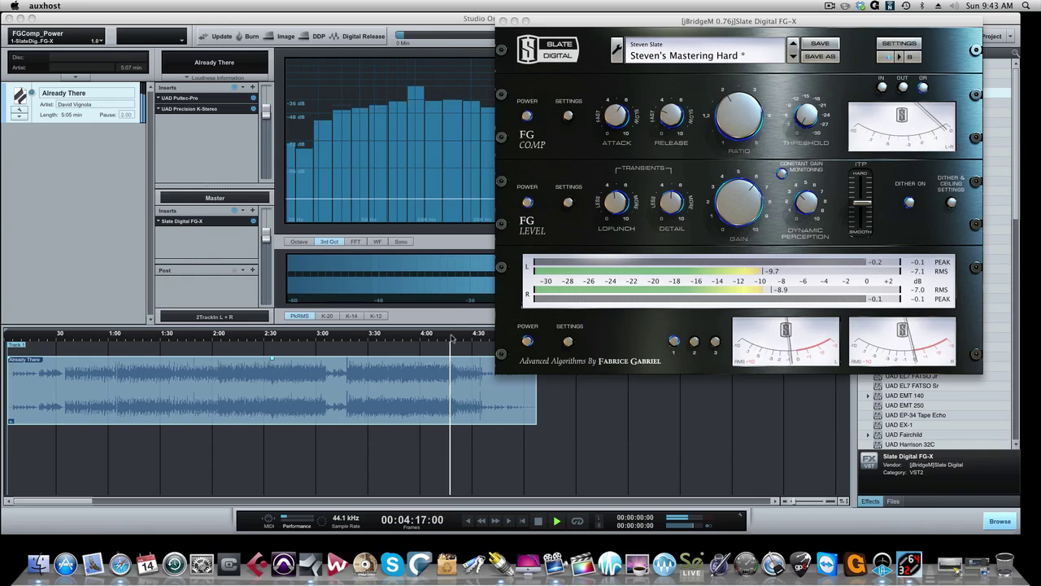
# Step: Stop playback at about 4:17, reopen the FG-X interface, and reposition its window above the timeline
pyautogui.click(452, 337)
pyautogui.press('space')
pyautogui.click(577, 159)
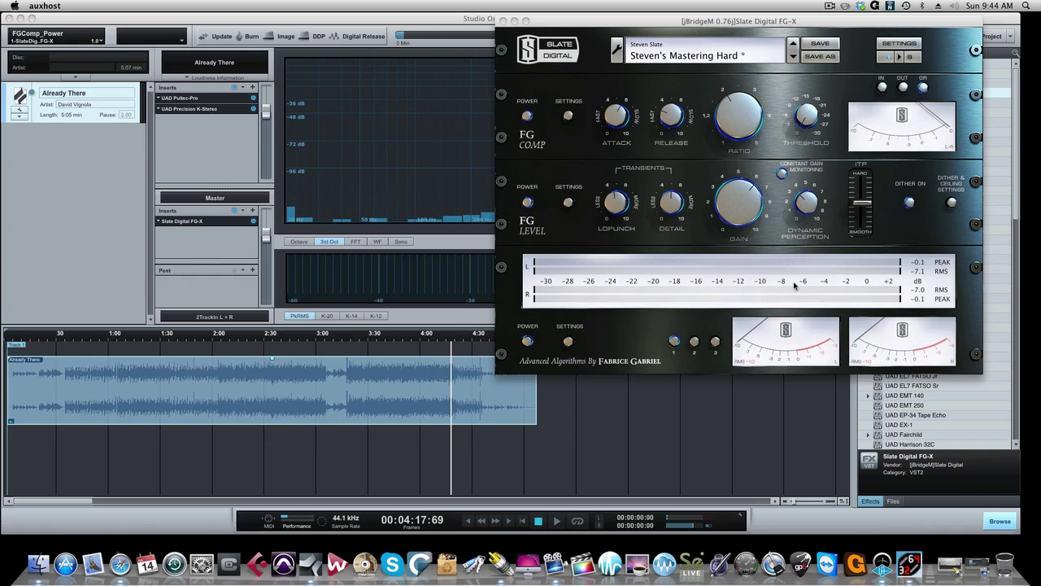
pyautogui.moveTo(781, 24); pyautogui.dragTo(739, 26)
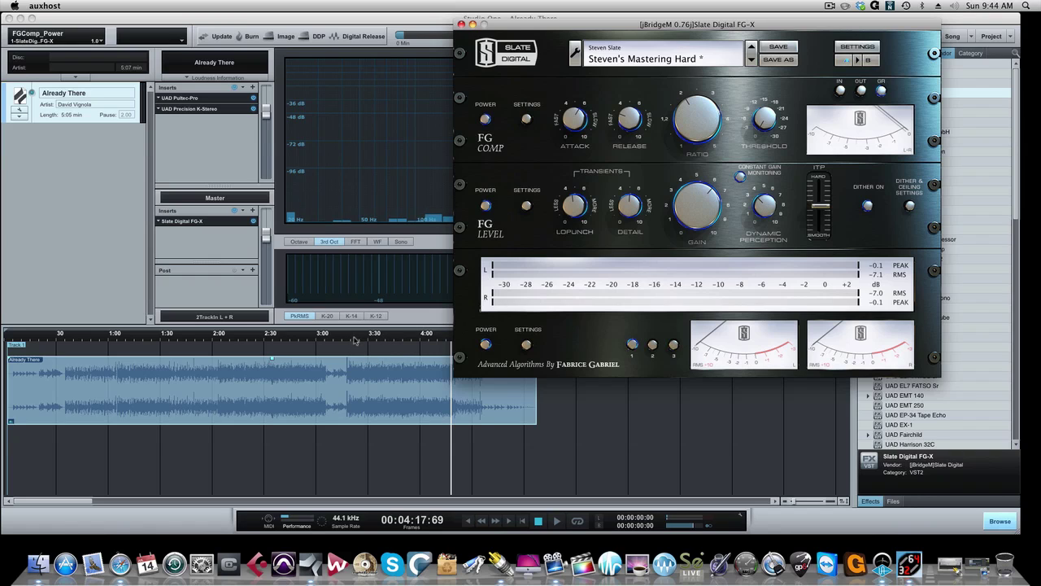
# Step: Play the track from about 3:18, turn off Constant Gain Monitoring in FG-X, and compare FG Comp off and on
pyautogui.click(348, 338)
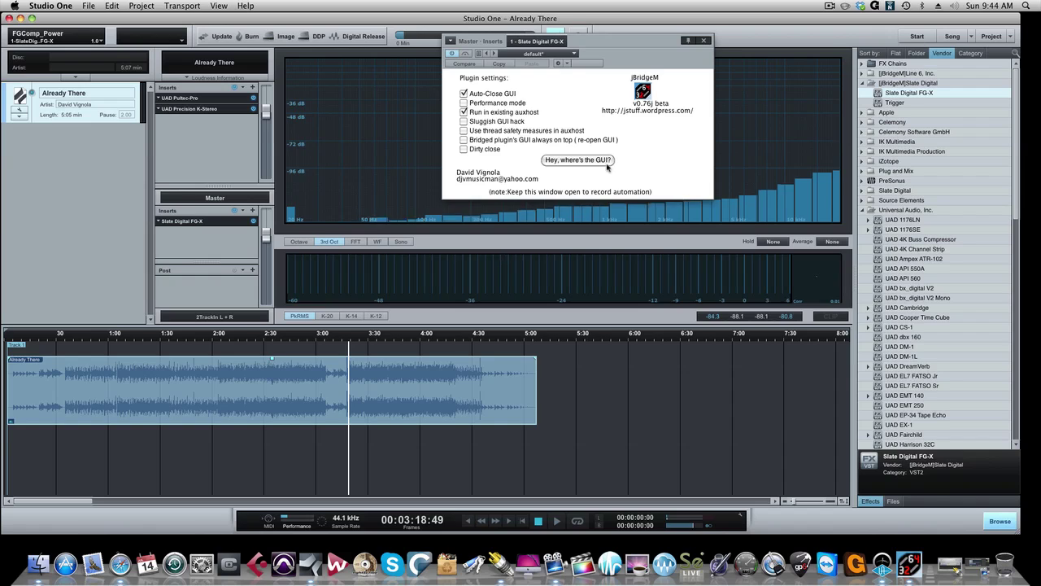
pyautogui.press('space')
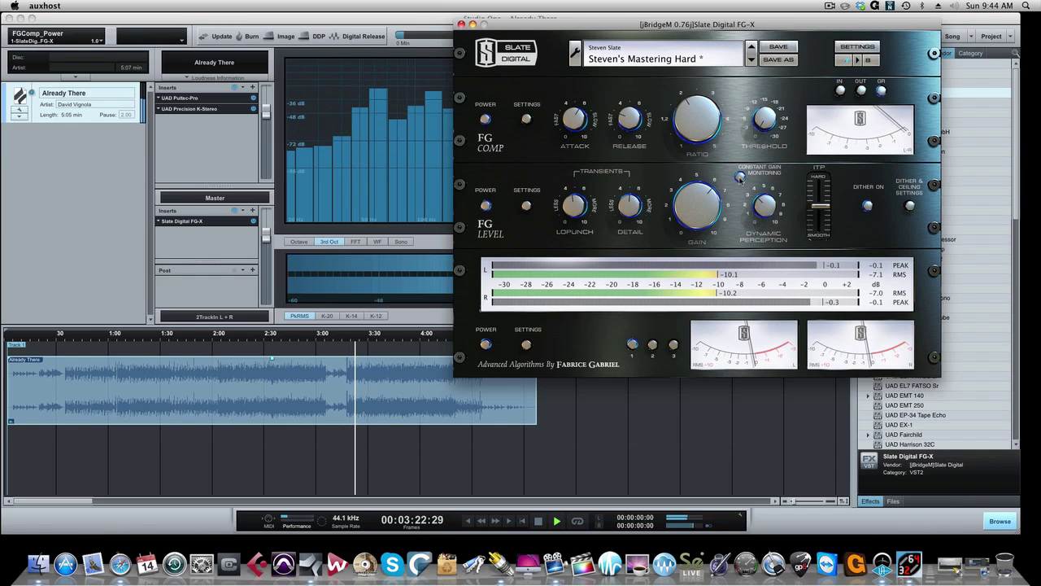
pyautogui.click(740, 177)
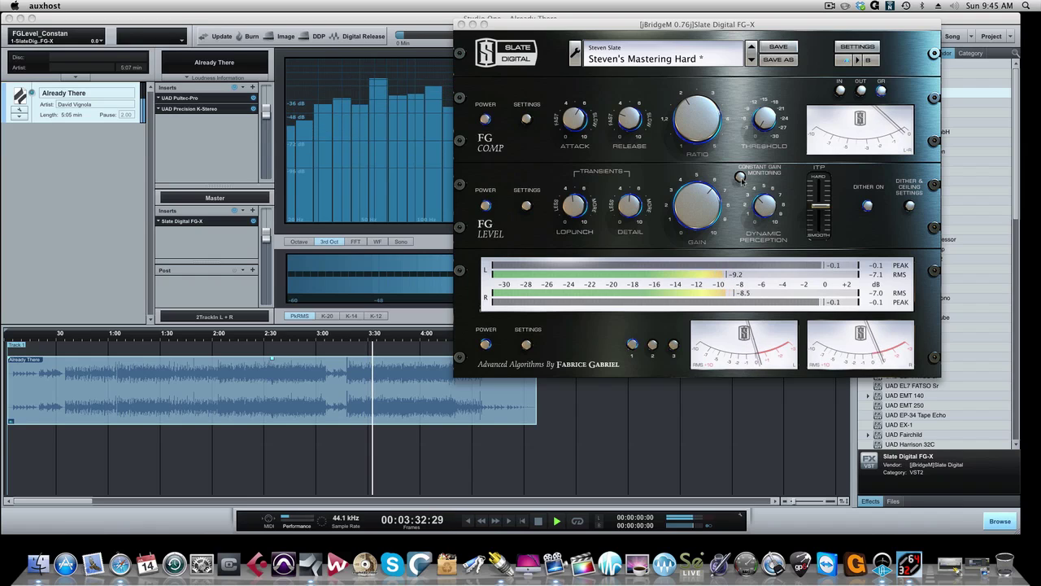
pyautogui.click(486, 120)
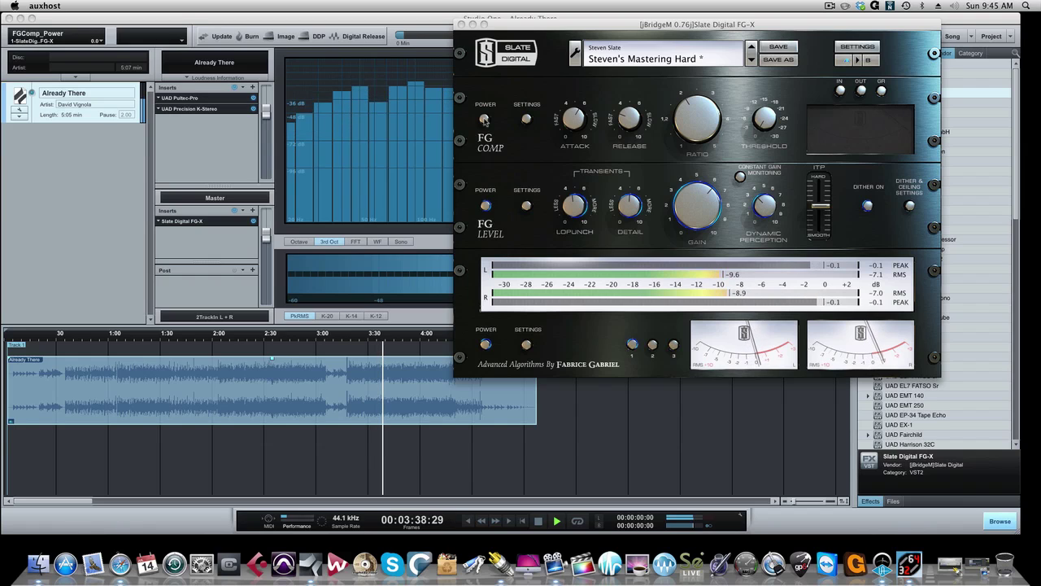
pyautogui.click(486, 119)
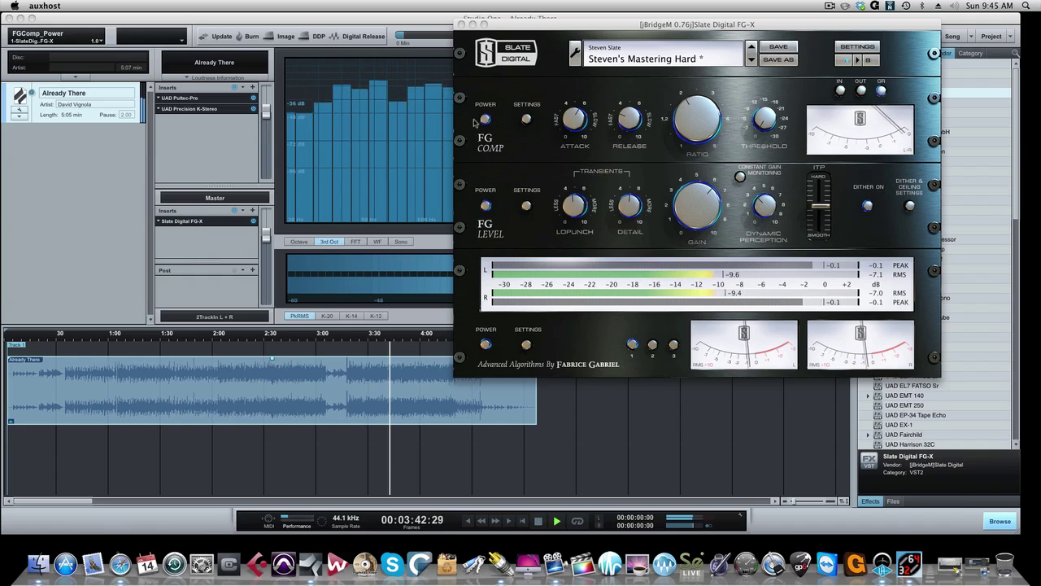
# Step: Open UAD Precision K-Stereo, switch it off and on to compare its effect during playback, and pin its window
pyautogui.click(193, 109)
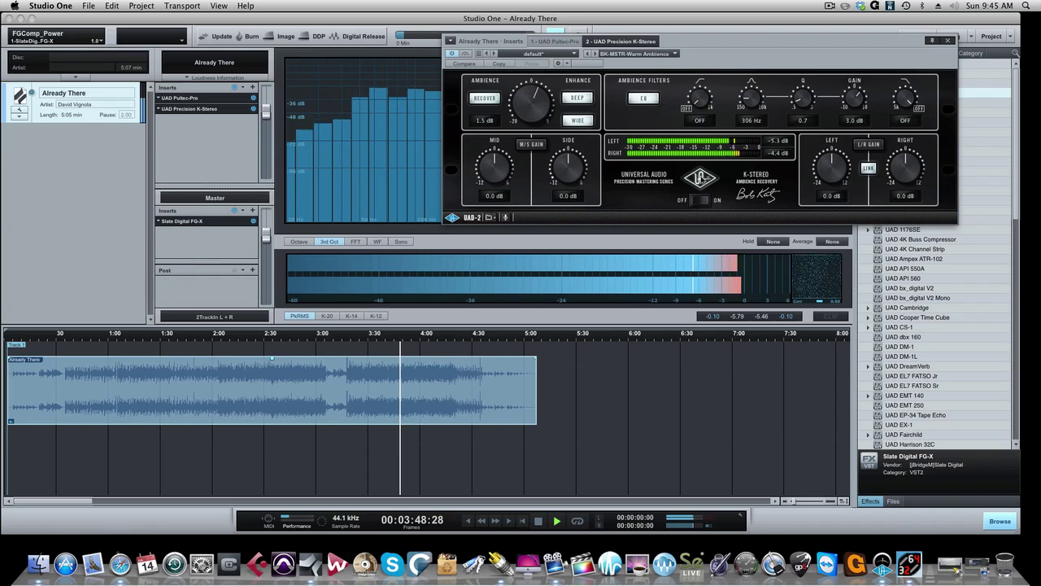
pyautogui.click(701, 179)
pyautogui.moveTo(711, 43); pyautogui.dragTo(657, 59)
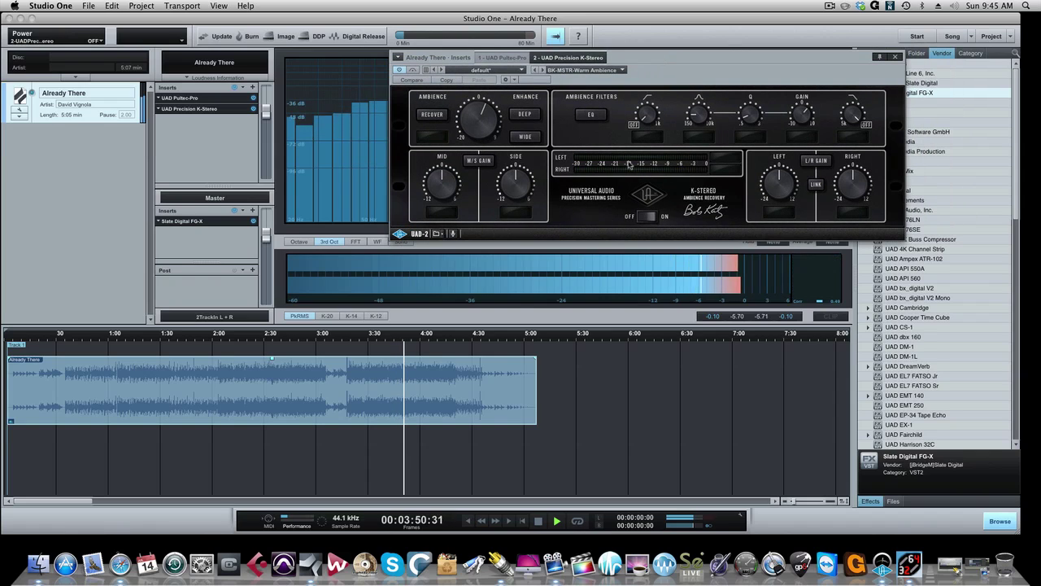
pyautogui.click(647, 195)
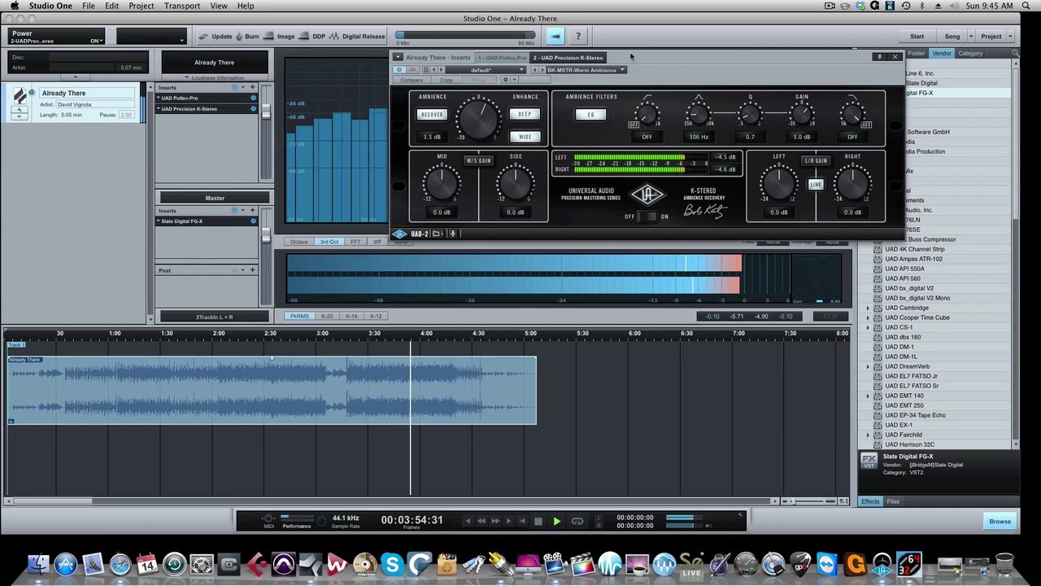
pyautogui.click(880, 57)
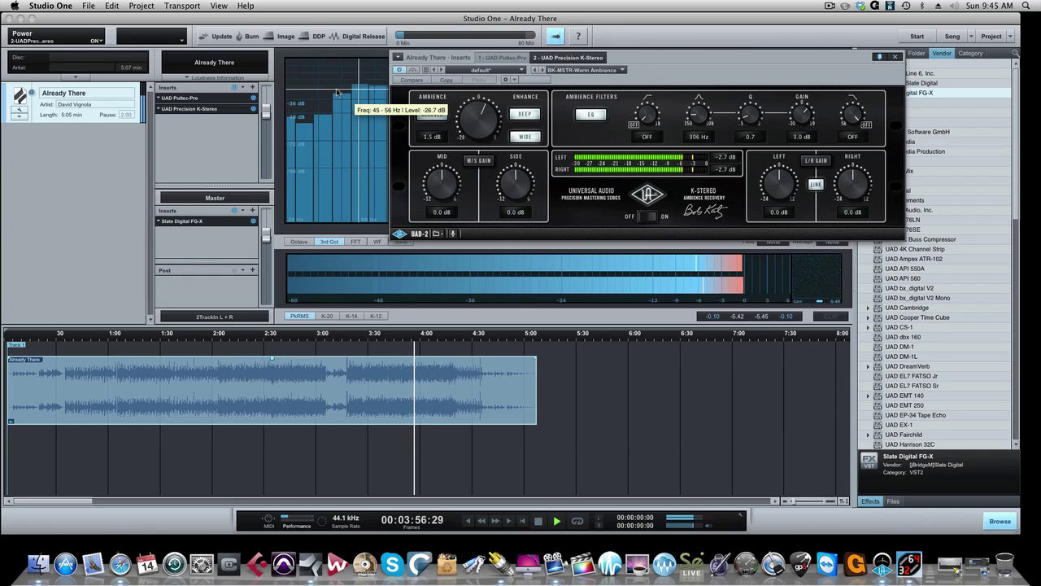
# Step: Open the UAD Pultec-Pro beside K-Stereo, toggle its bypass to compare the EQ during playback, and close its window
pyautogui.click(217, 98)
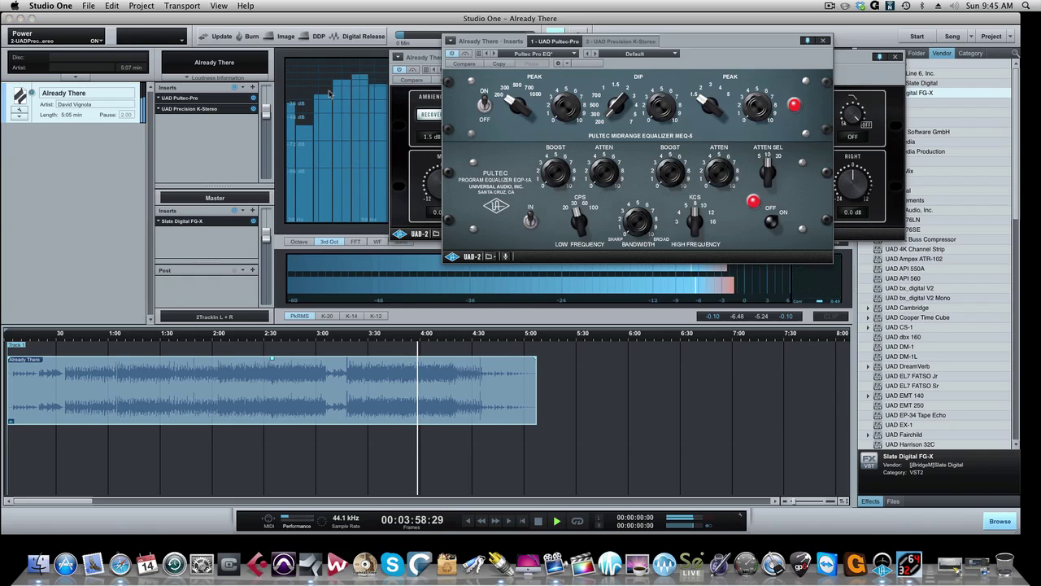
pyautogui.moveTo(689, 42); pyautogui.dragTo(342, 82)
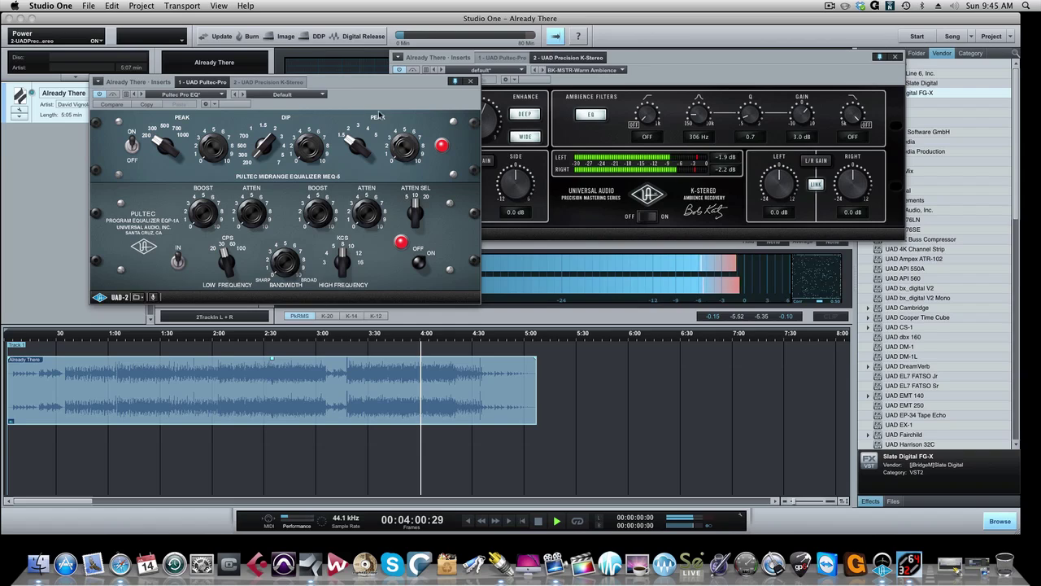
pyautogui.click(113, 94)
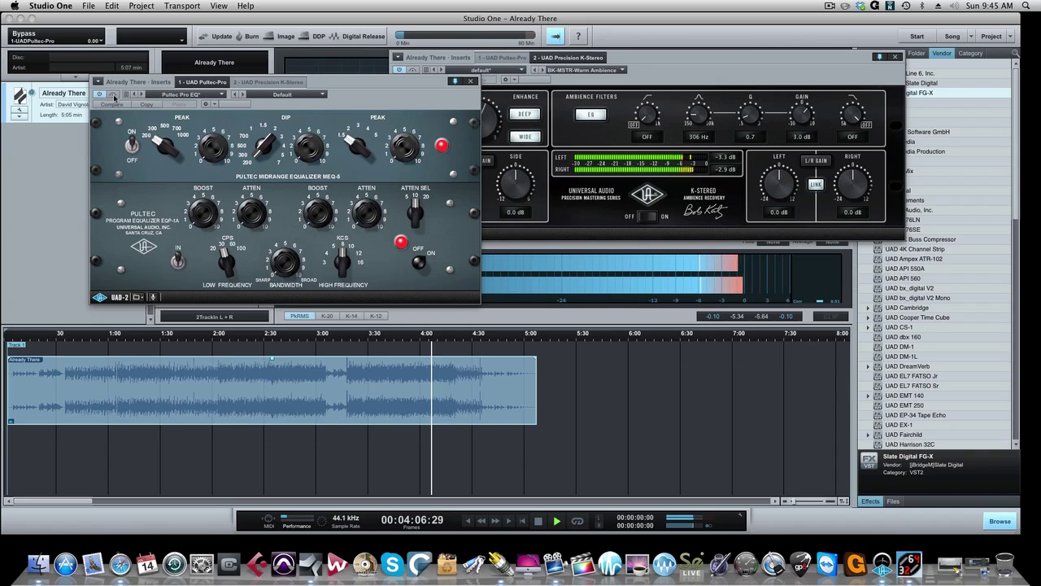
pyautogui.click(469, 83)
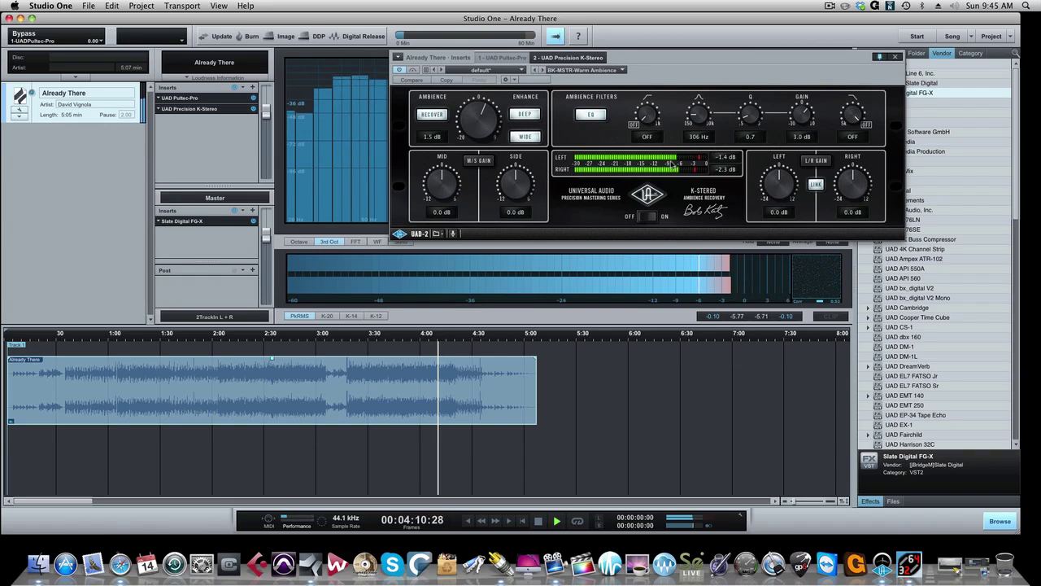
# Step: Reopen the Slate Digital FG-X interface from the master inserts to check its levels, and close it during playback
pyautogui.doubleClick(193, 221)
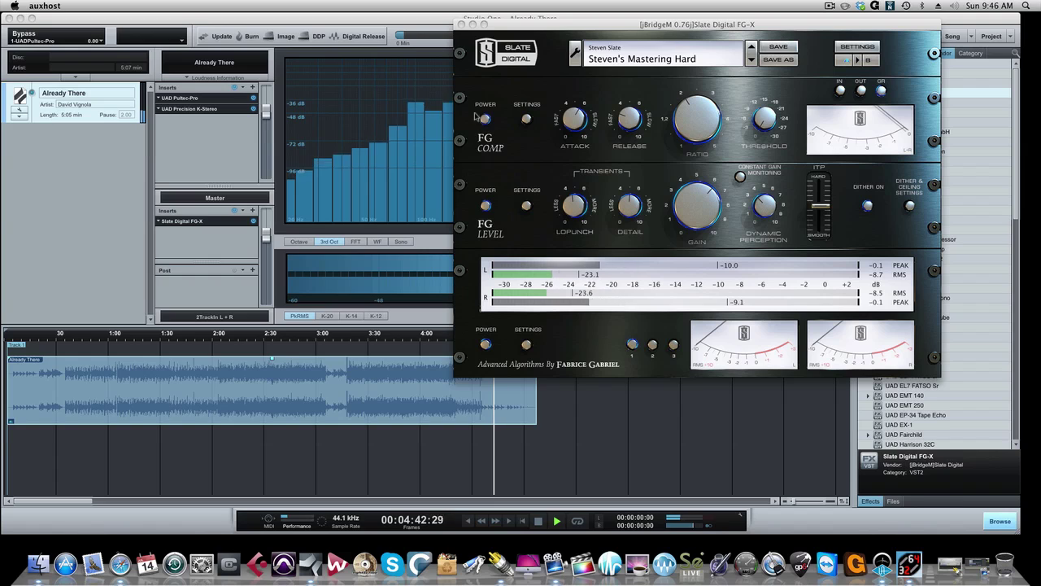
pyautogui.press('super+w')
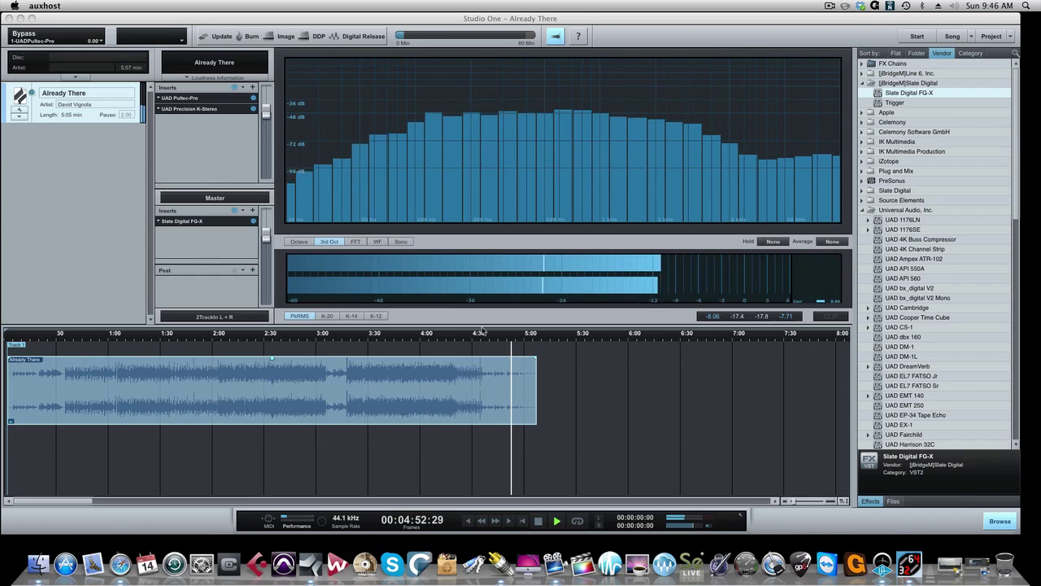
# Step: Close the UAD Precision K-Stereo and Slate Digital FG-X plug-in windows
pyautogui.click(537, 345)
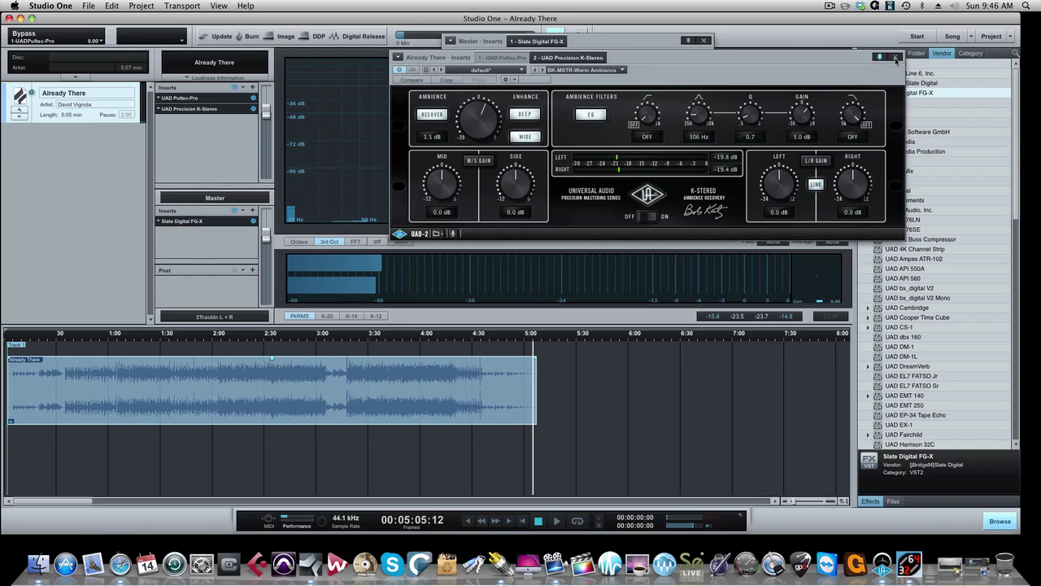
pyautogui.click(894, 57)
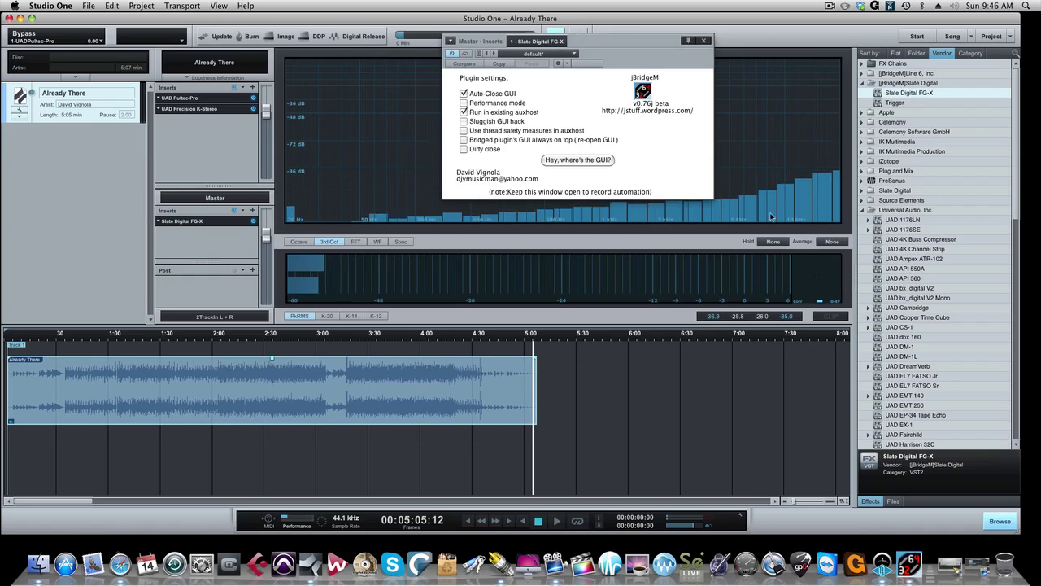
pyautogui.click(705, 40)
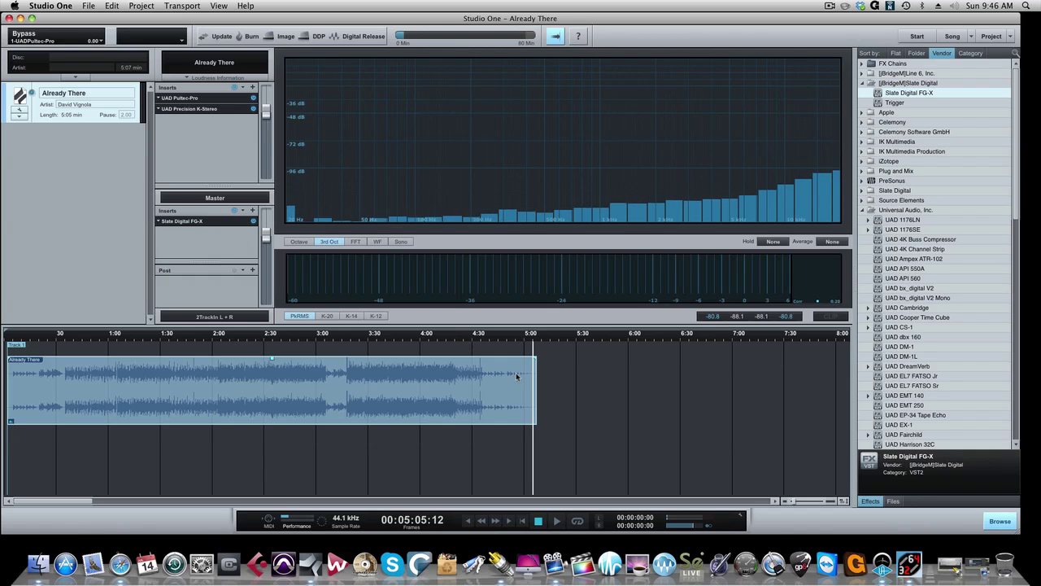
# Step: Add a fade-out of about 9 seconds and a fade-in of about 3 seconds to the Already There track, and audition its start
pyautogui.scroll(5, 517, 376)
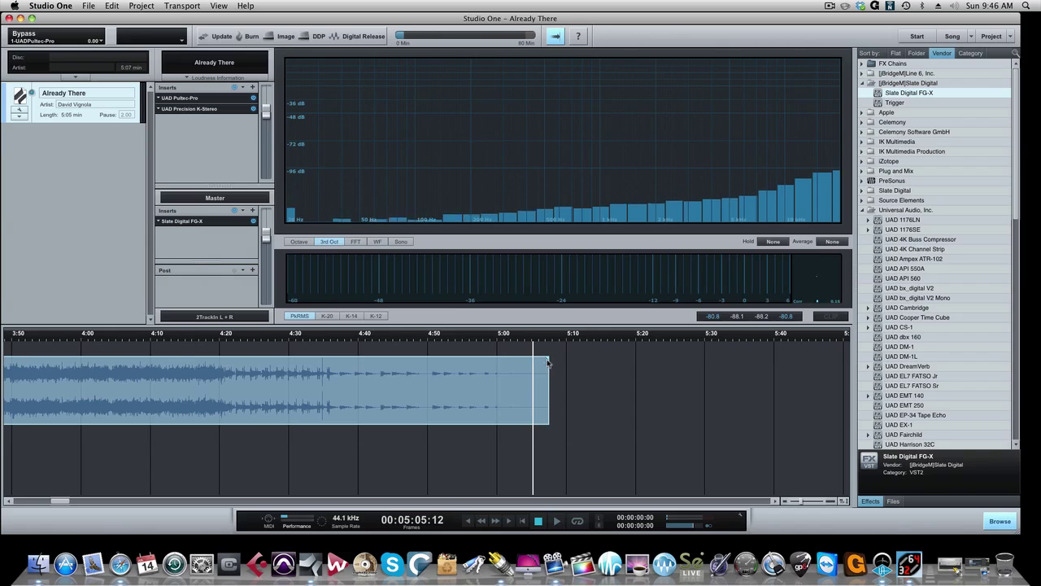
pyautogui.moveTo(549, 364); pyautogui.dragTo(487, 372)
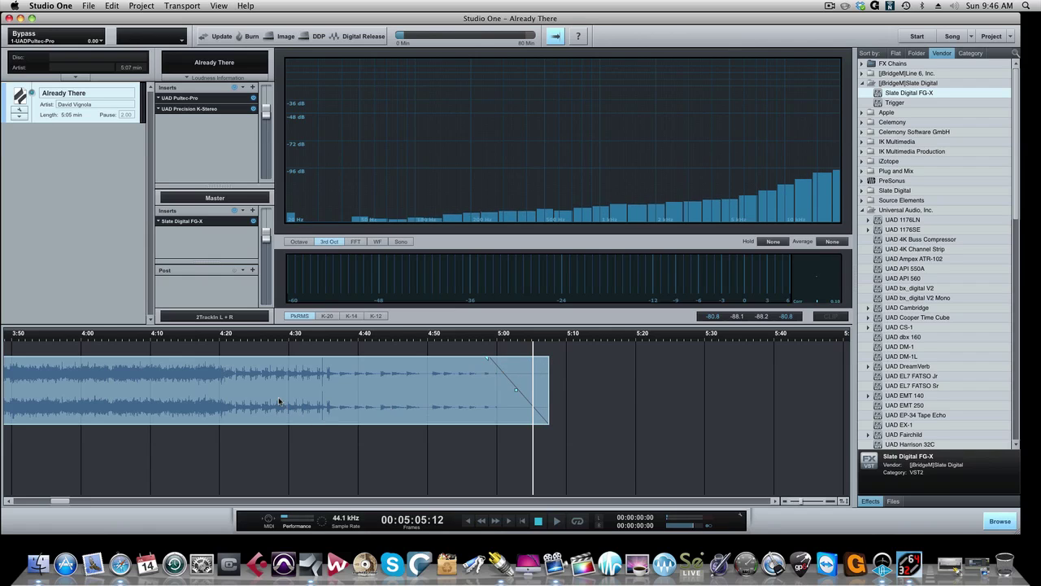
pyautogui.hscroll(-20, 281, 393)
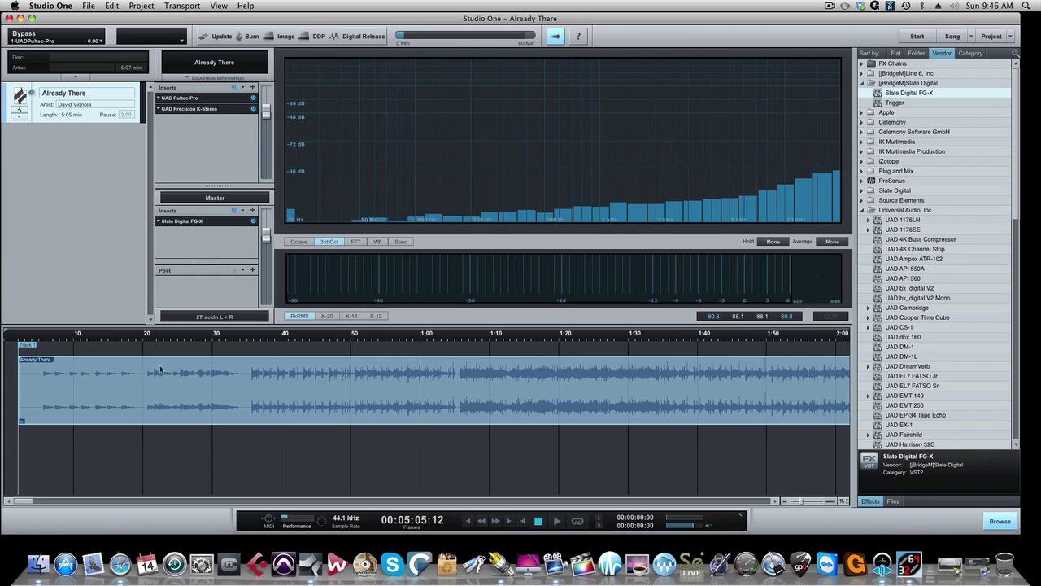
pyautogui.moveTo(21, 363); pyautogui.dragTo(38, 363)
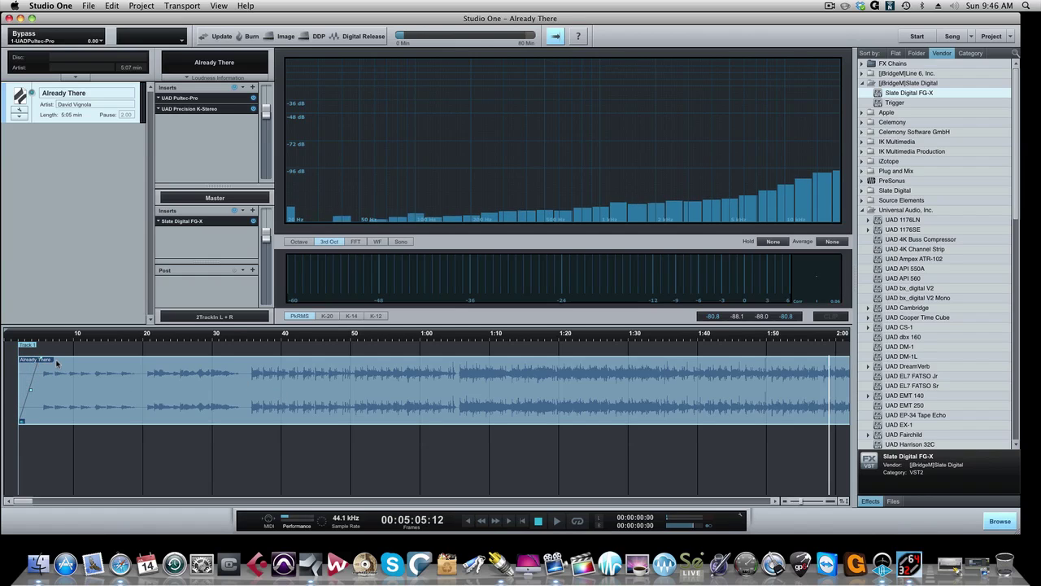
pyautogui.press('space')
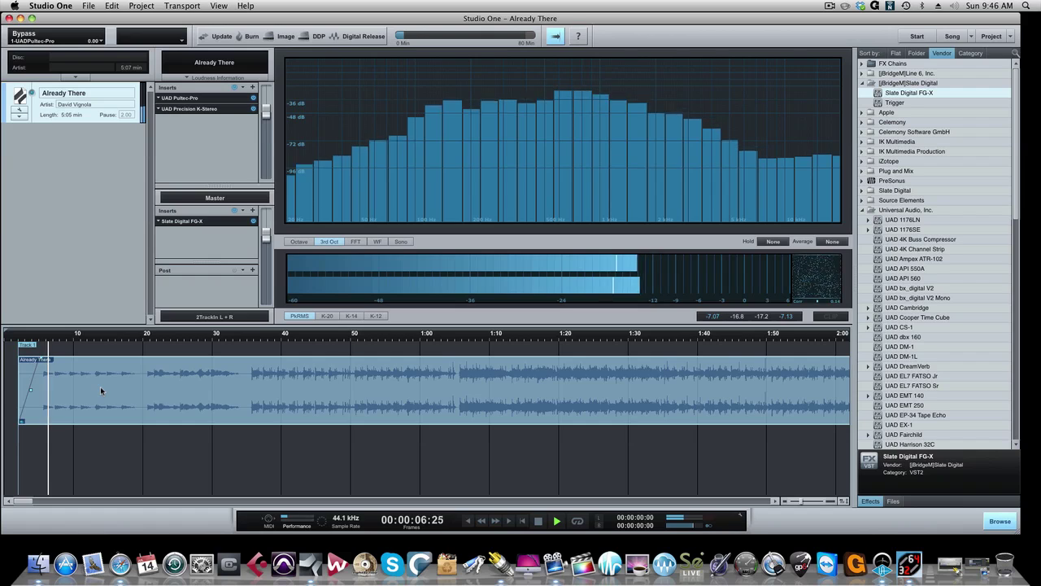
pyautogui.press('space')
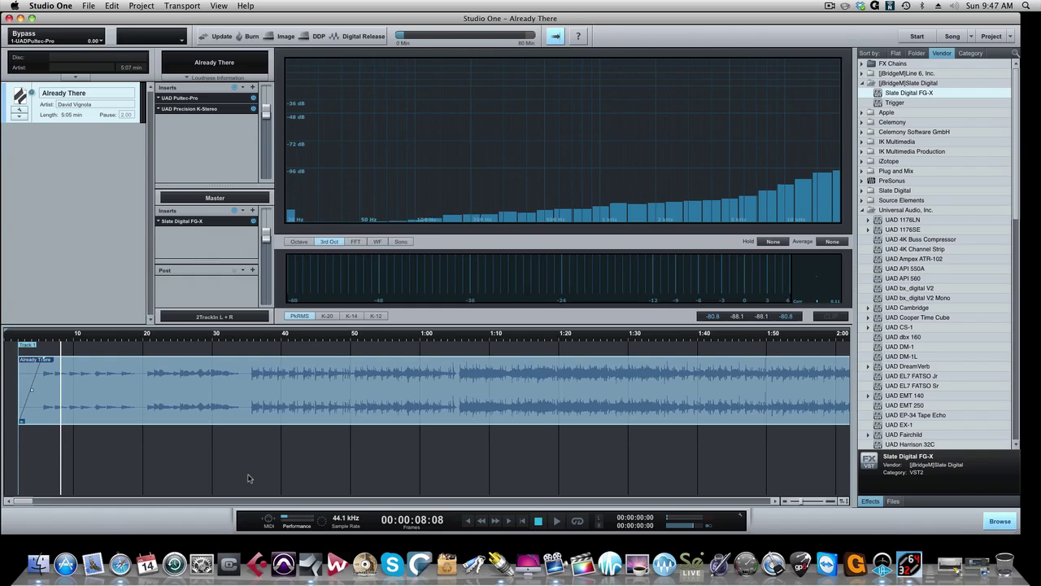
# Step: Zoom out to show the whole track in the timeline and hide the effects browser
pyautogui.press('w')
pyautogui.press('w')
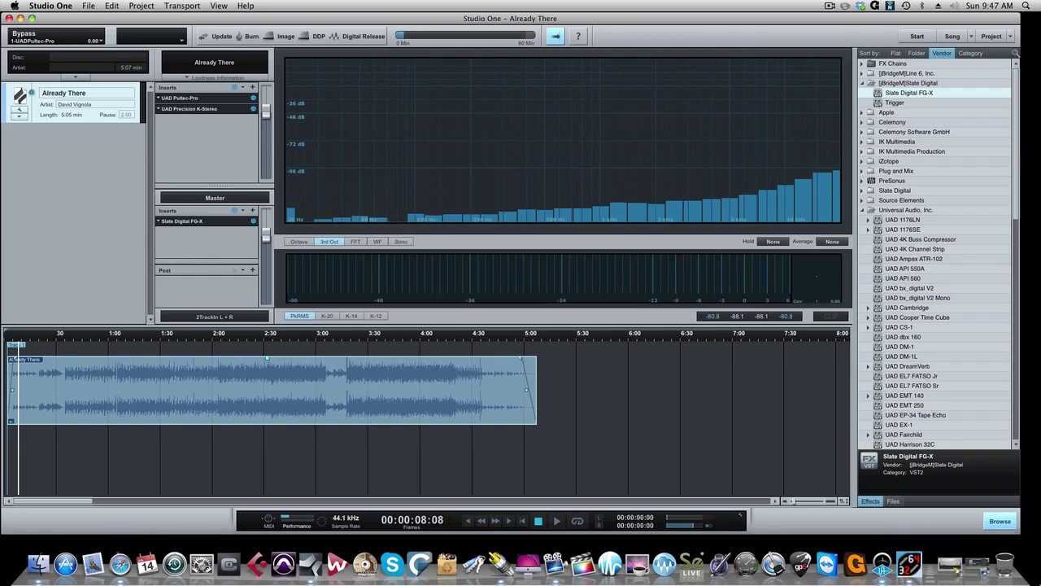
pyautogui.click(1002, 525)
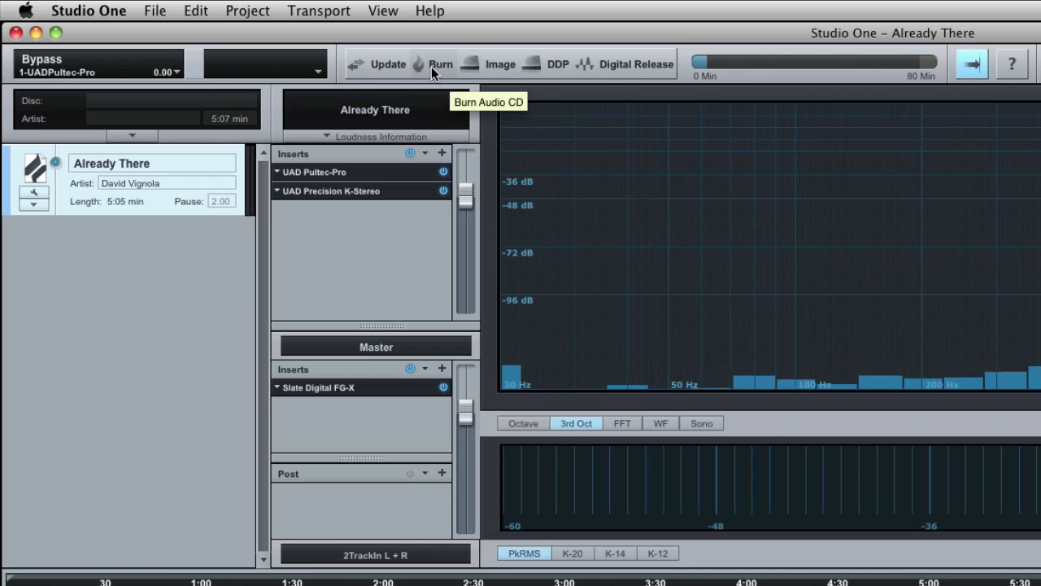
# Step: Keep MP3 File as the digital release format, turn off Tracknumbers naming, and leave the release dialog without exporting
pyautogui.click(637, 67)
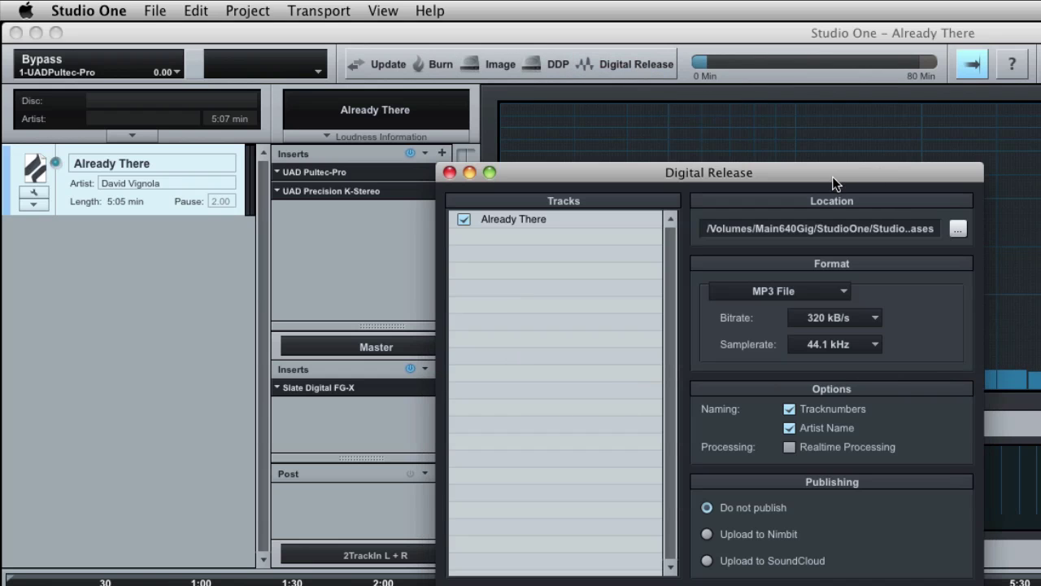
pyautogui.moveTo(836, 170); pyautogui.dragTo(993, 85)
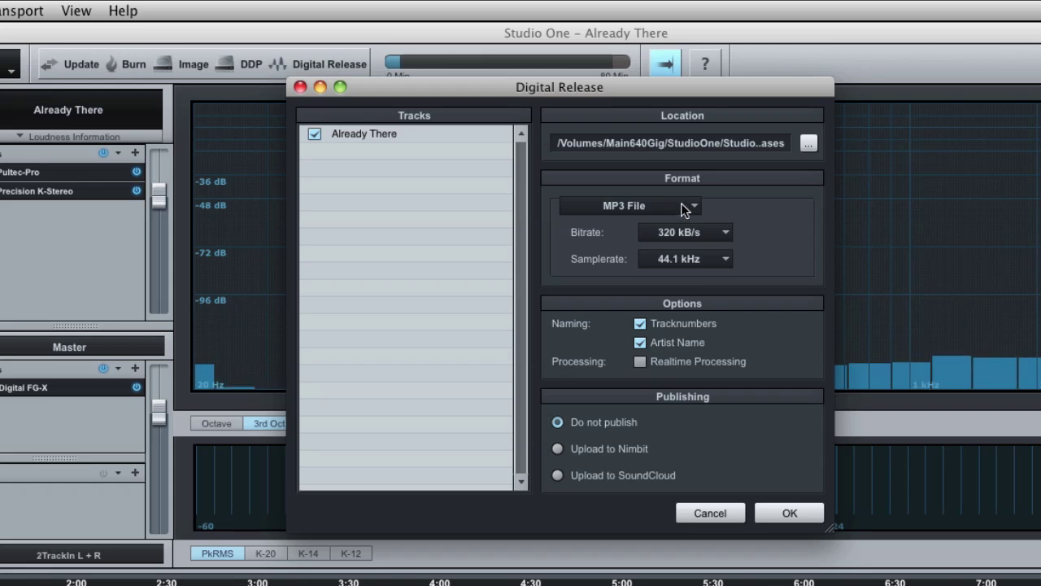
pyautogui.click(989, 203)
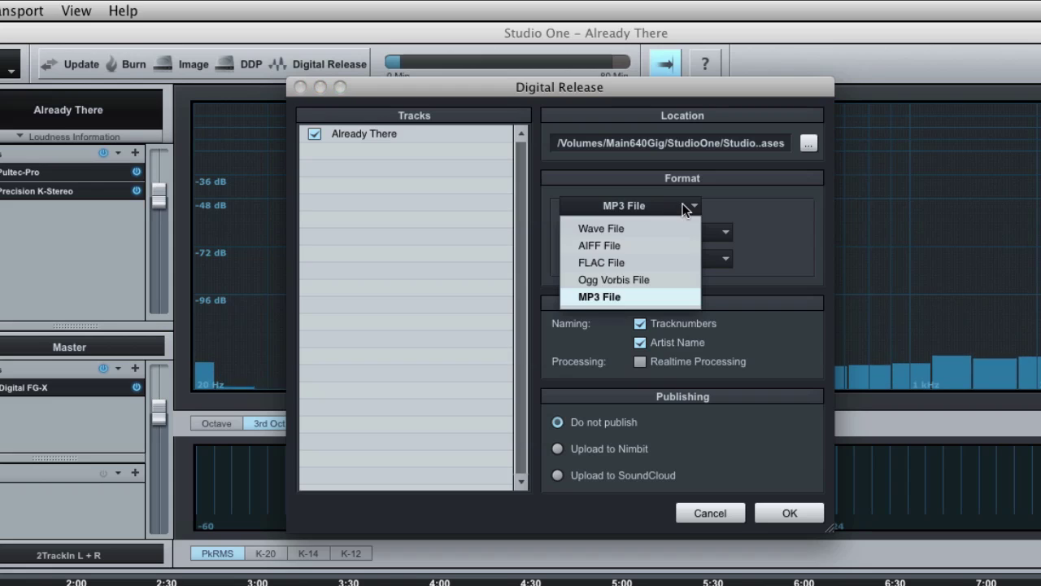
pyautogui.click(607, 297)
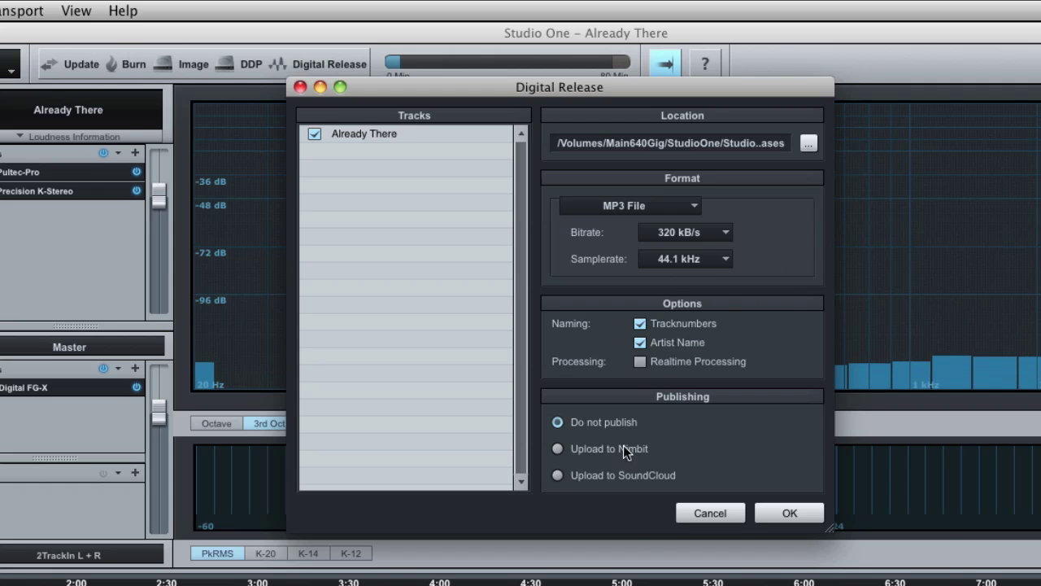
pyautogui.click(640, 325)
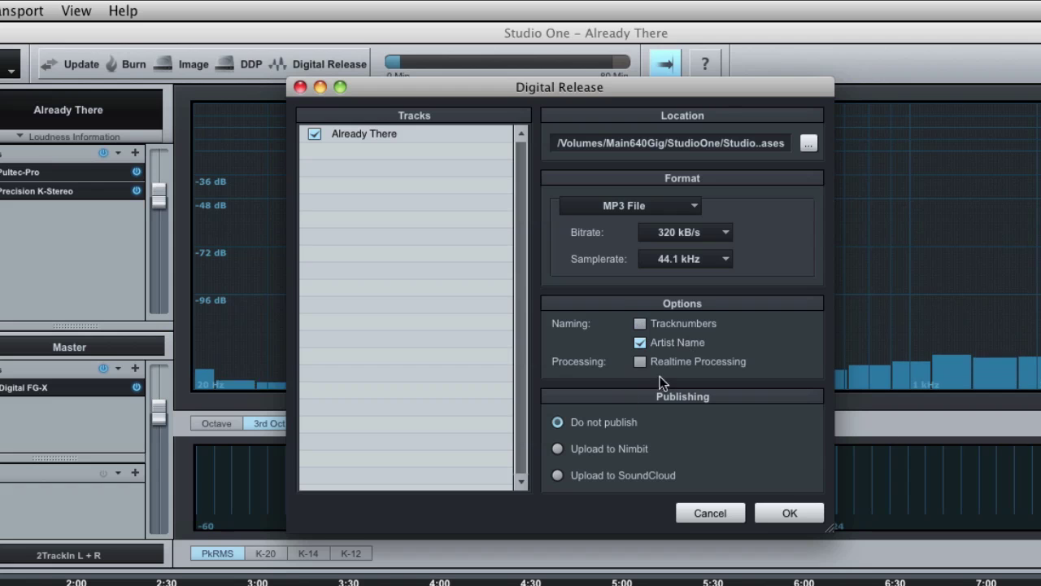
pyautogui.click(703, 512)
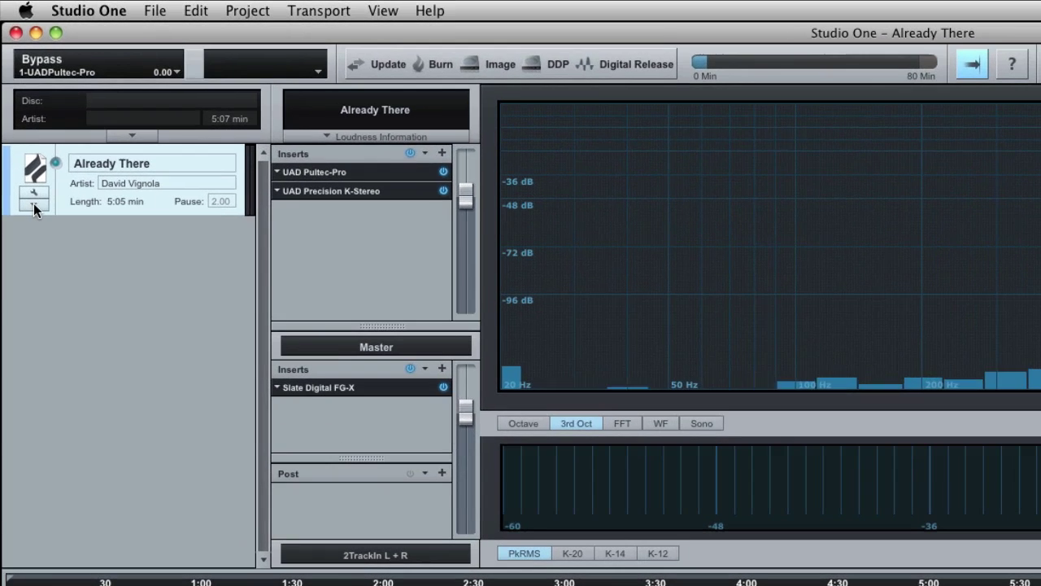
# Step: Expand the Already There track's metadata and view its current artwork enlarged
pyautogui.click(34, 204)
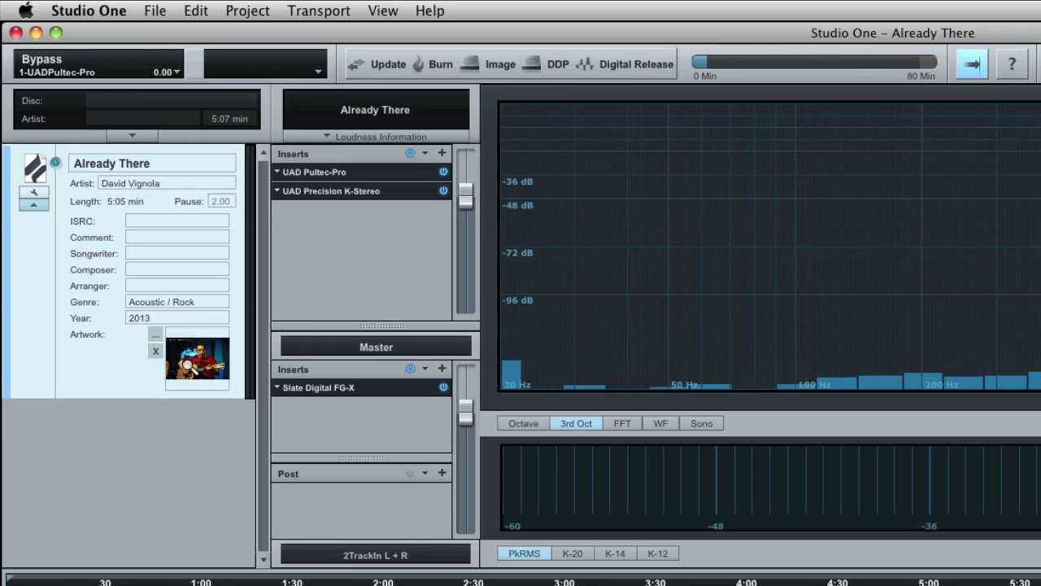
pyautogui.click(195, 359)
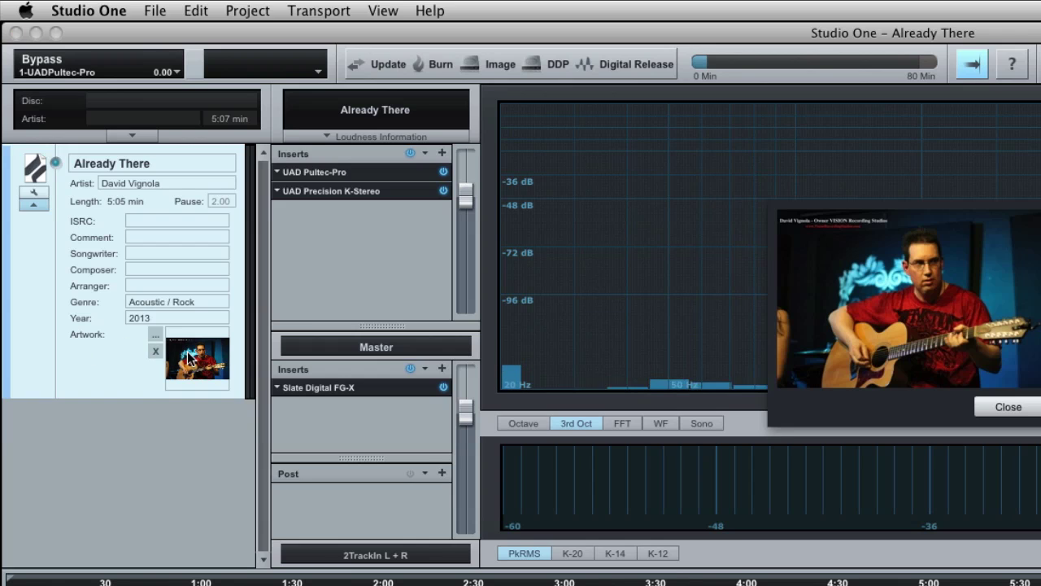
pyautogui.click(1009, 408)
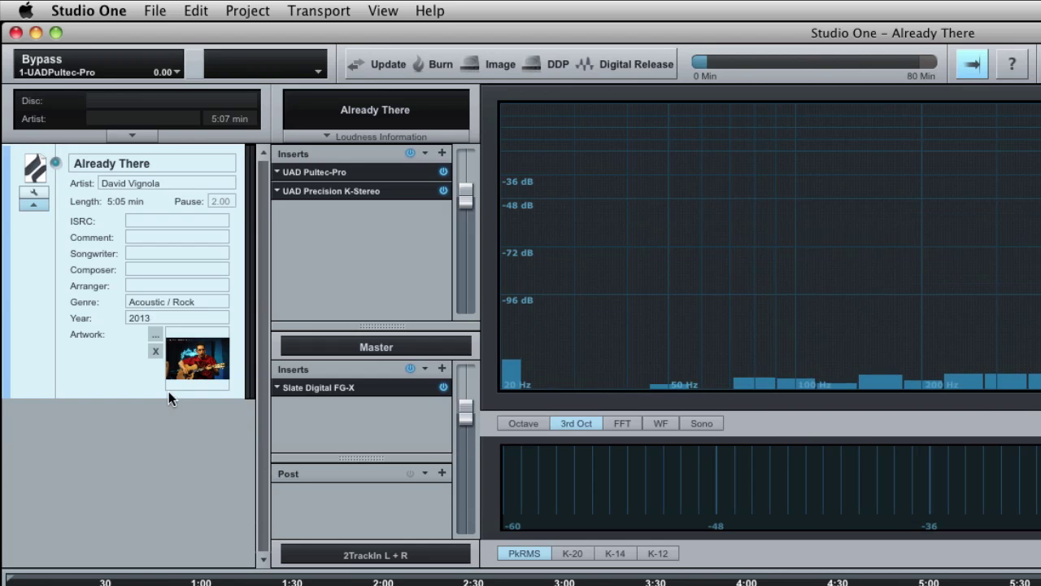
# Step: Replace the track artwork with VISIONMixStudios_100x100 from the desktop's Vision Mix Studios Logos folder, and collapse the track details
pyautogui.click(154, 335)
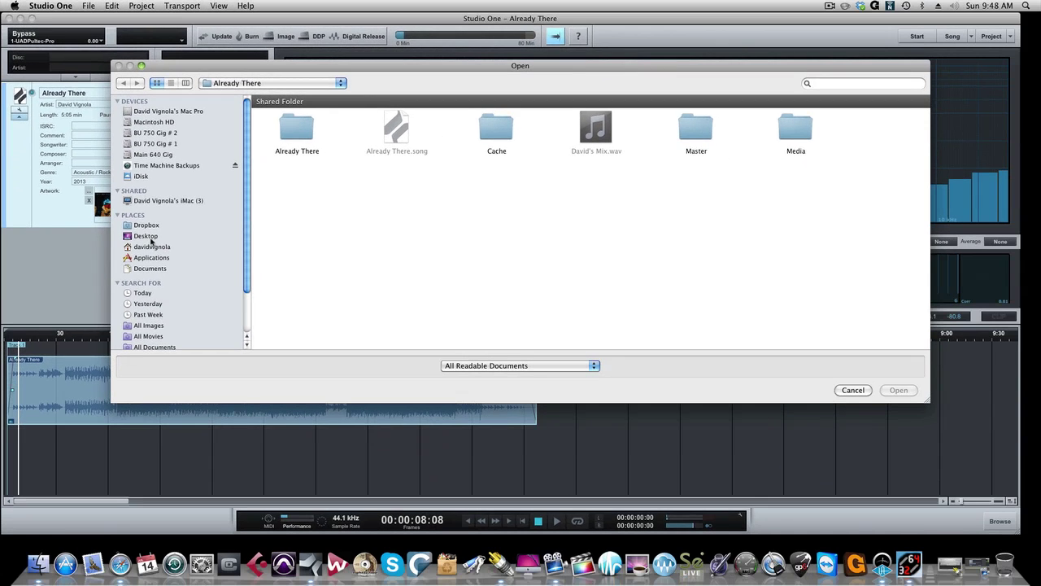
pyautogui.click(151, 235)
pyautogui.doubleClick(395, 137)
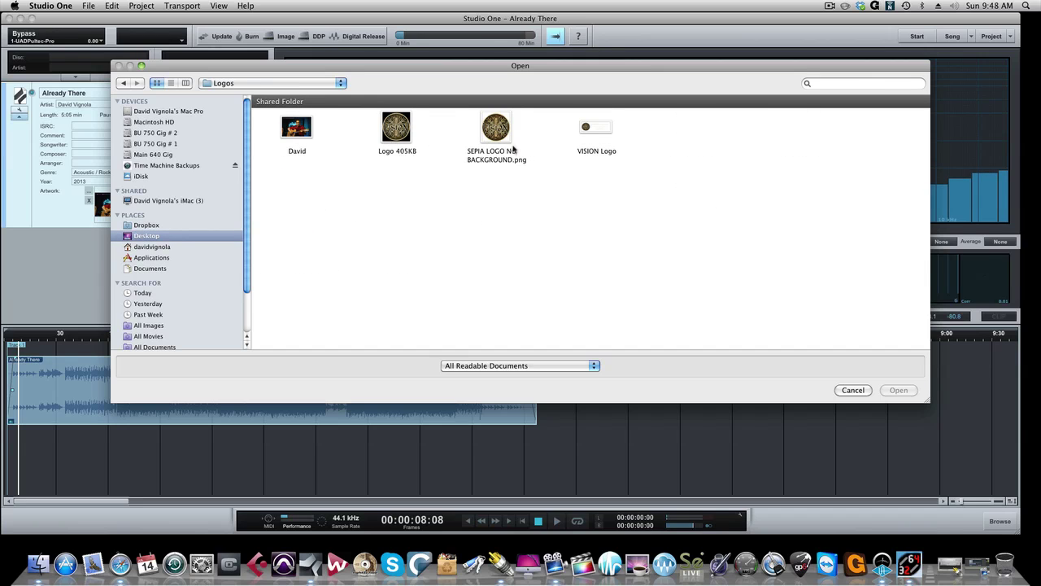
pyautogui.click(126, 83)
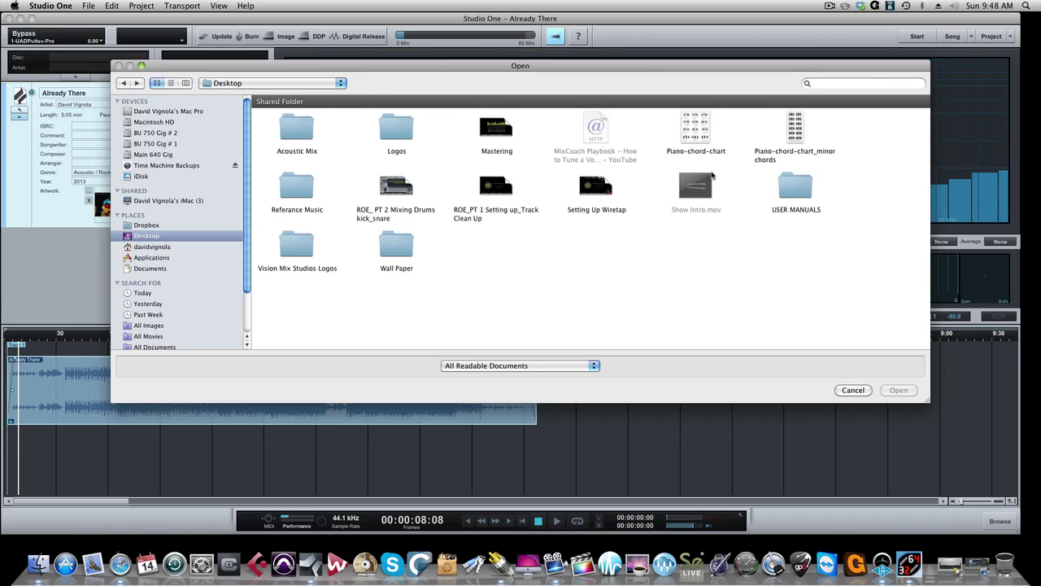
pyautogui.click(393, 131)
pyautogui.doubleClick(393, 132)
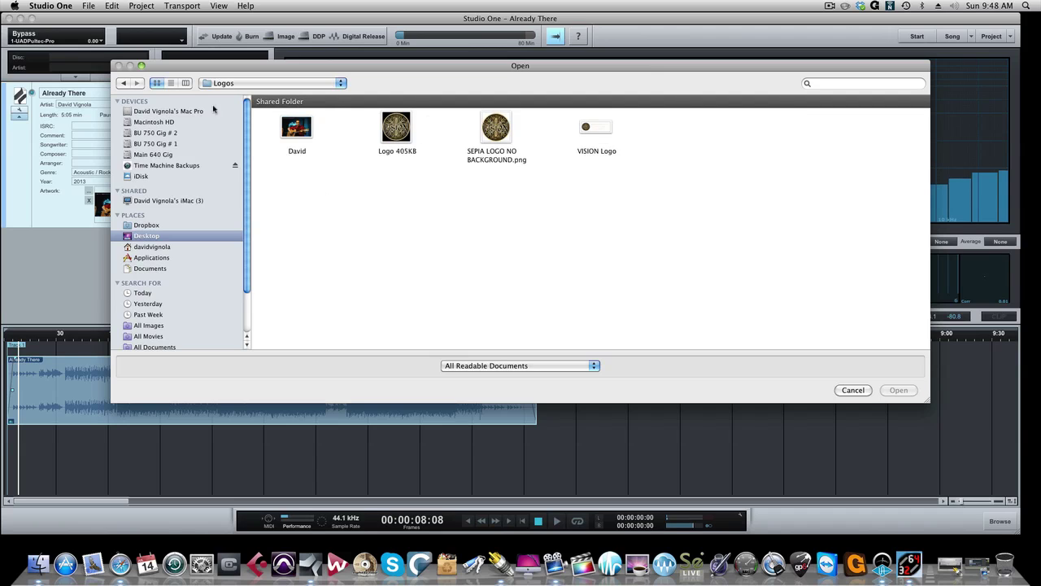
pyautogui.click(124, 83)
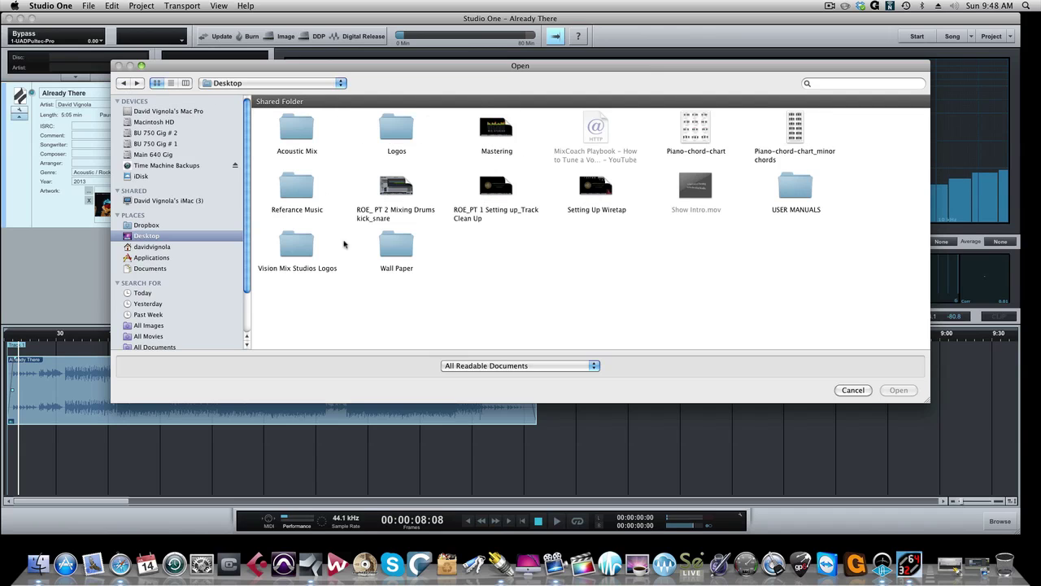
pyautogui.doubleClick(297, 252)
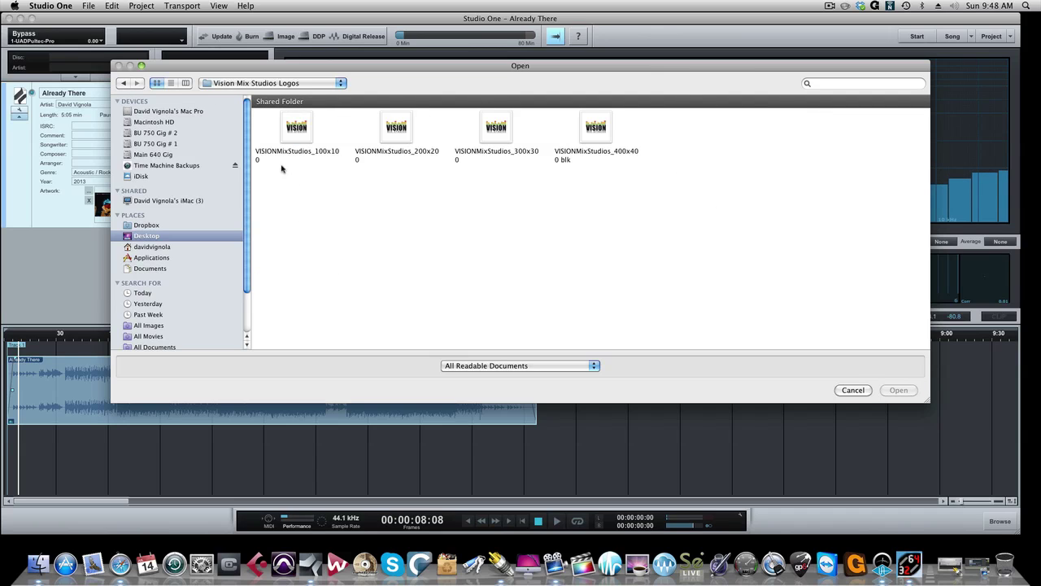
pyautogui.click(303, 131)
pyautogui.click(900, 392)
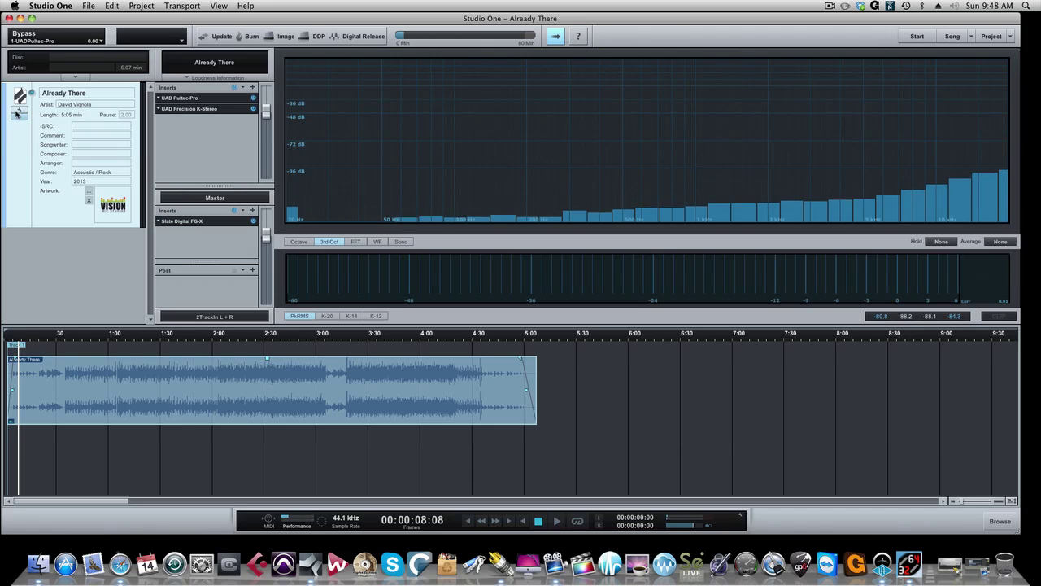
pyautogui.click(19, 118)
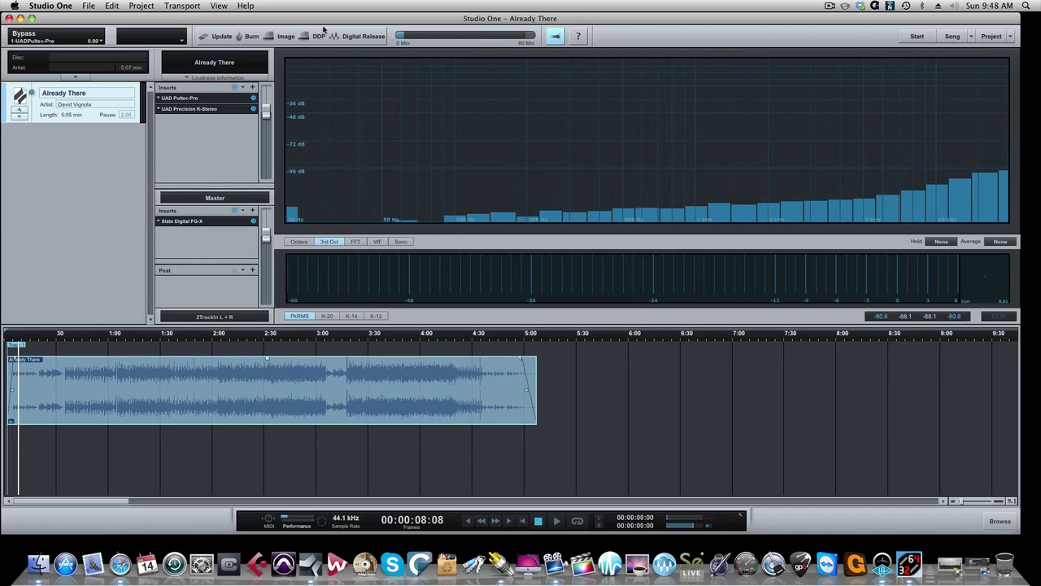
# Step: Reopen the Digital Release settings and set the export location to the Master folder inside the Already There song folder
pyautogui.click(353, 41)
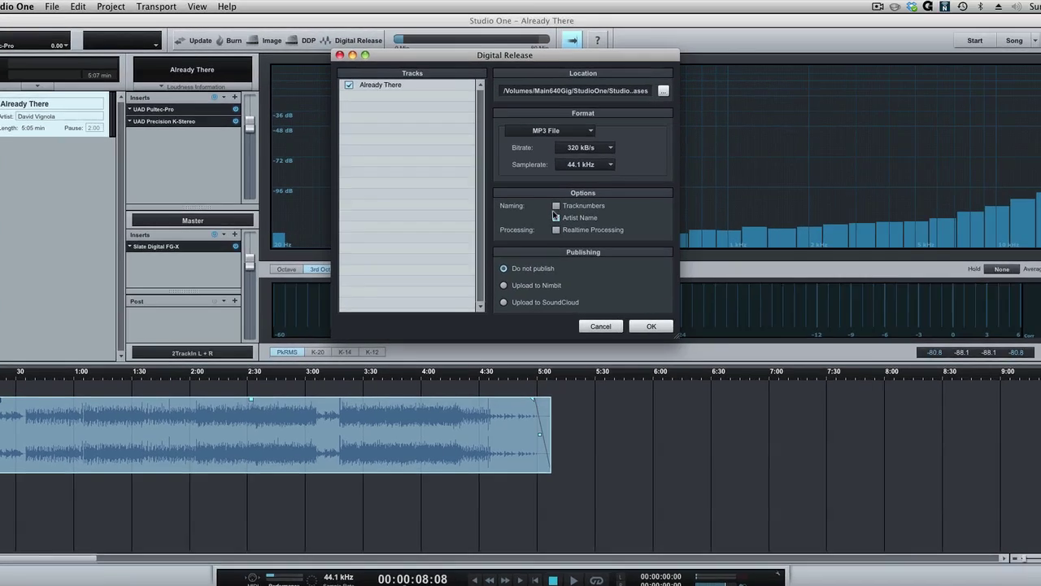
pyautogui.click(555, 217)
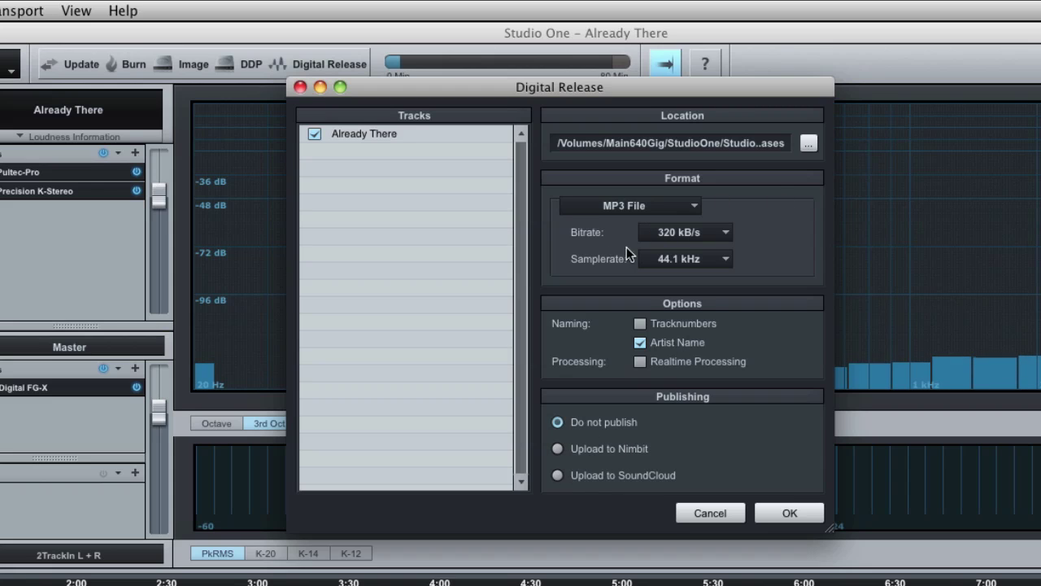
pyautogui.click(808, 142)
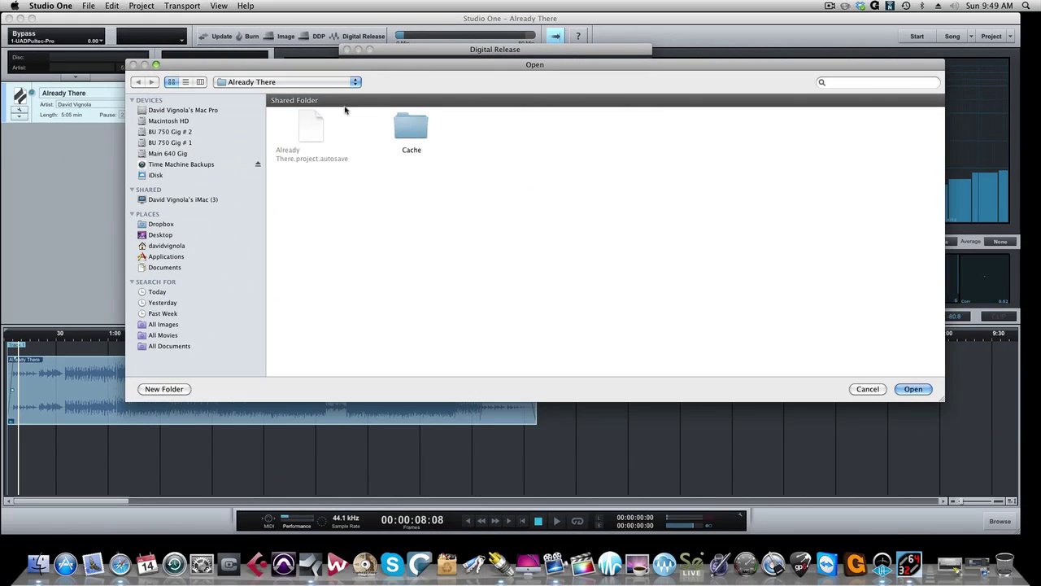
pyautogui.click(346, 82)
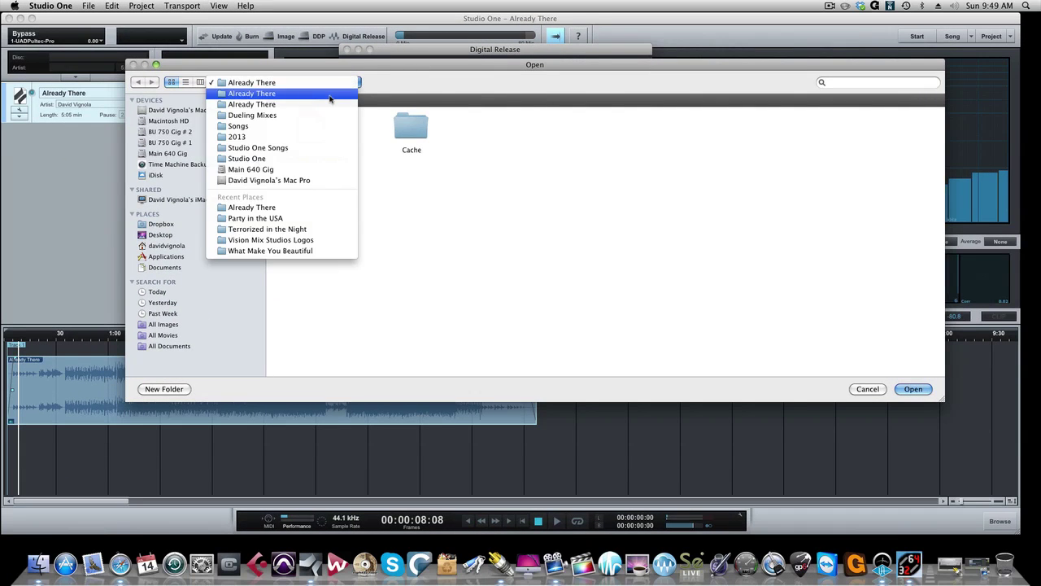
pyautogui.click(344, 96)
pyautogui.doubleClick(710, 129)
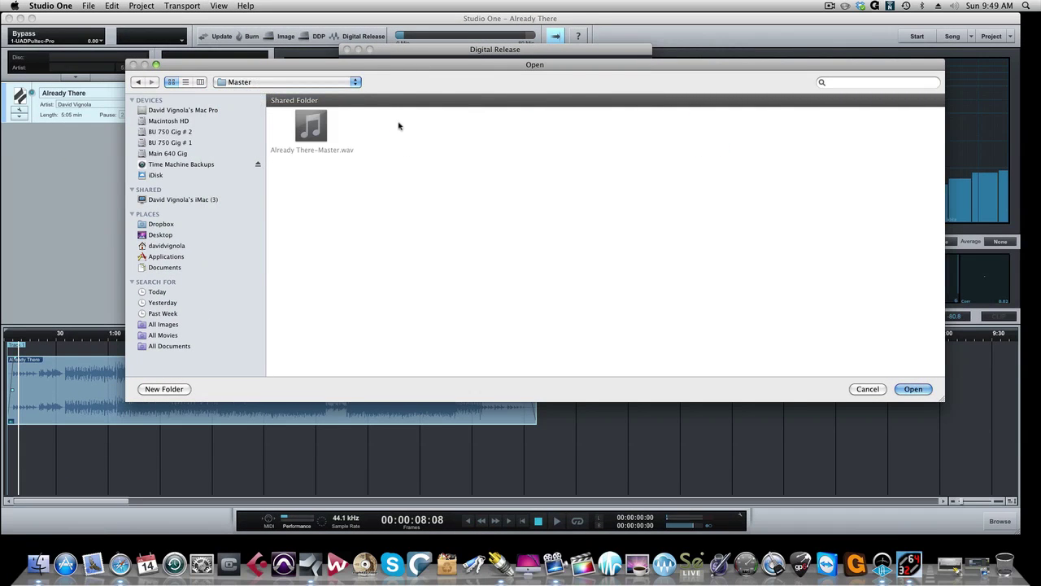
pyautogui.click(914, 389)
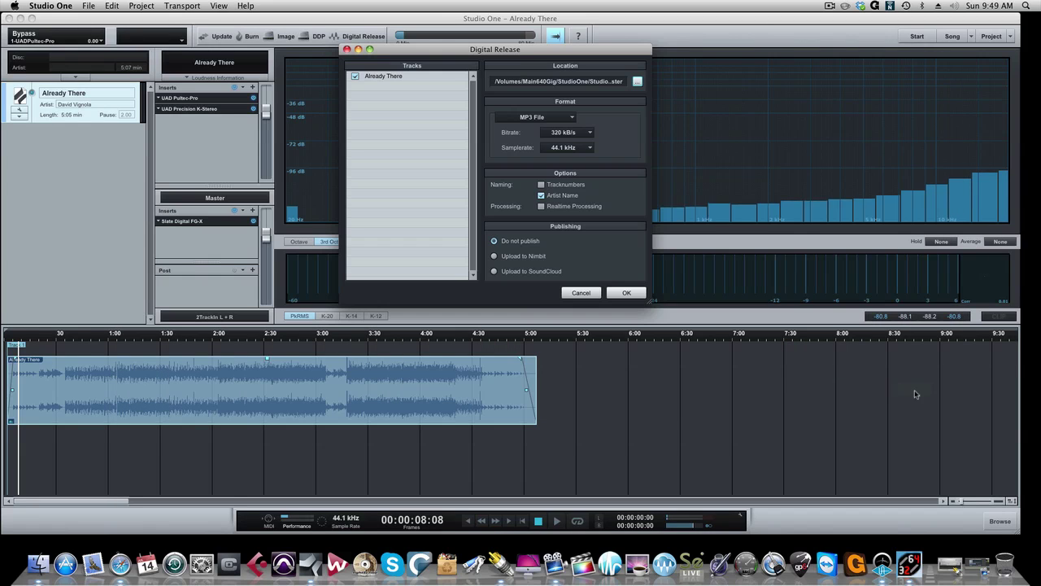
# Step: Export Already There as a 320 kB/s, 44.1 kHz MP3 without publishing, and close the resulting Finder window
pyautogui.click(627, 293)
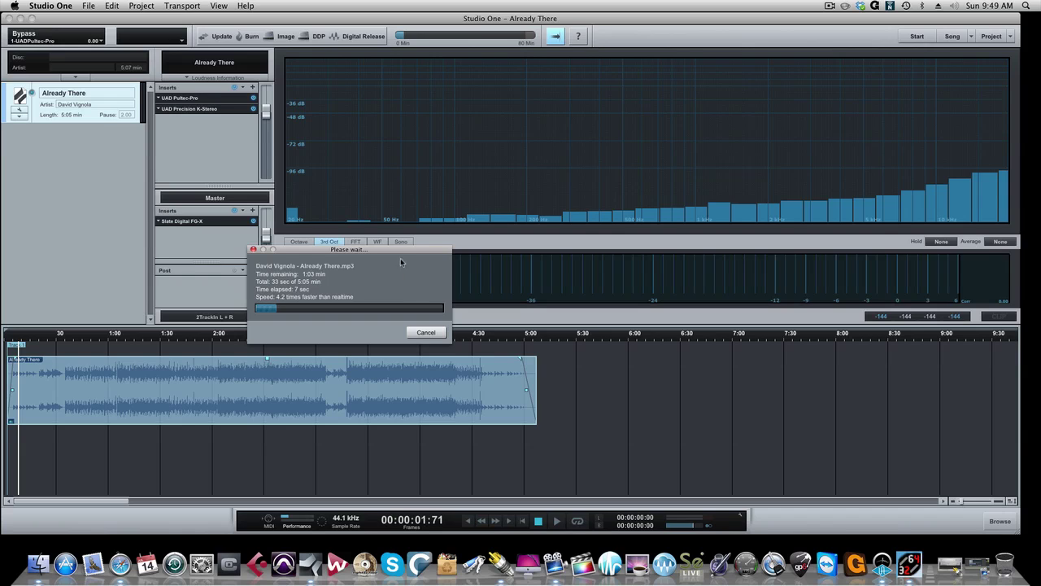
pyautogui.moveTo(399, 250); pyautogui.dragTo(606, 117)
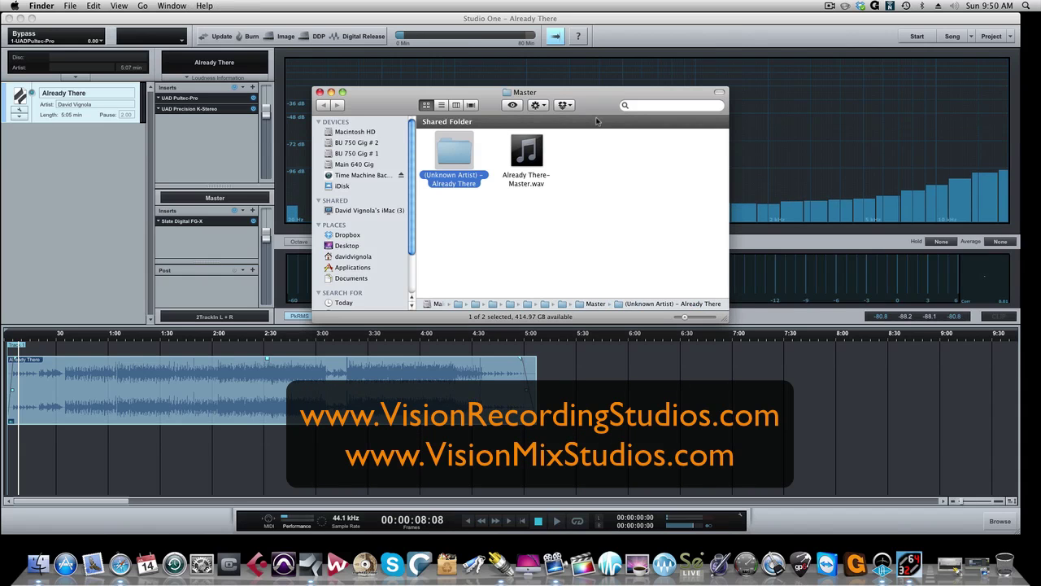
pyautogui.click(320, 92)
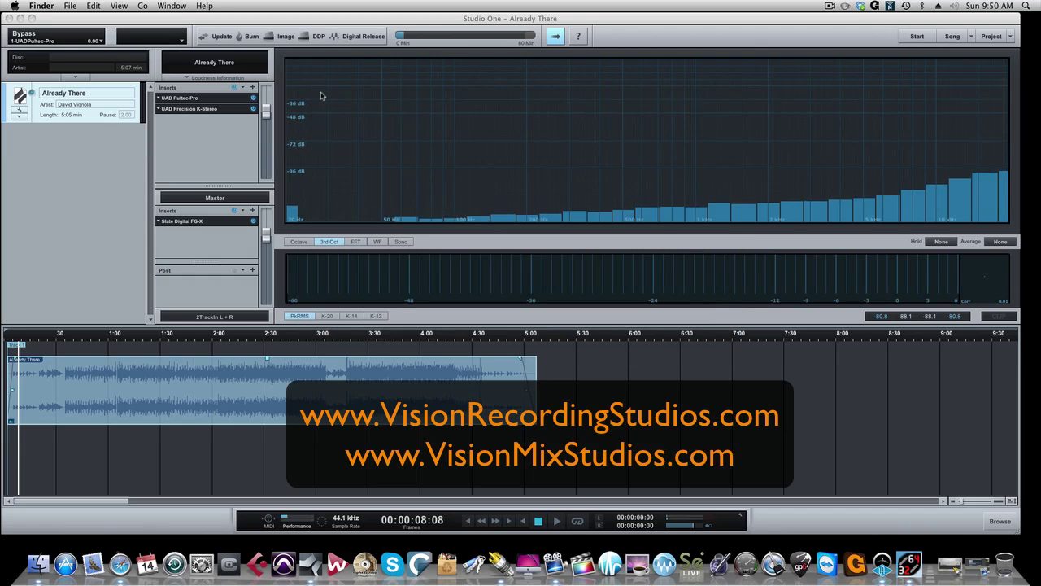